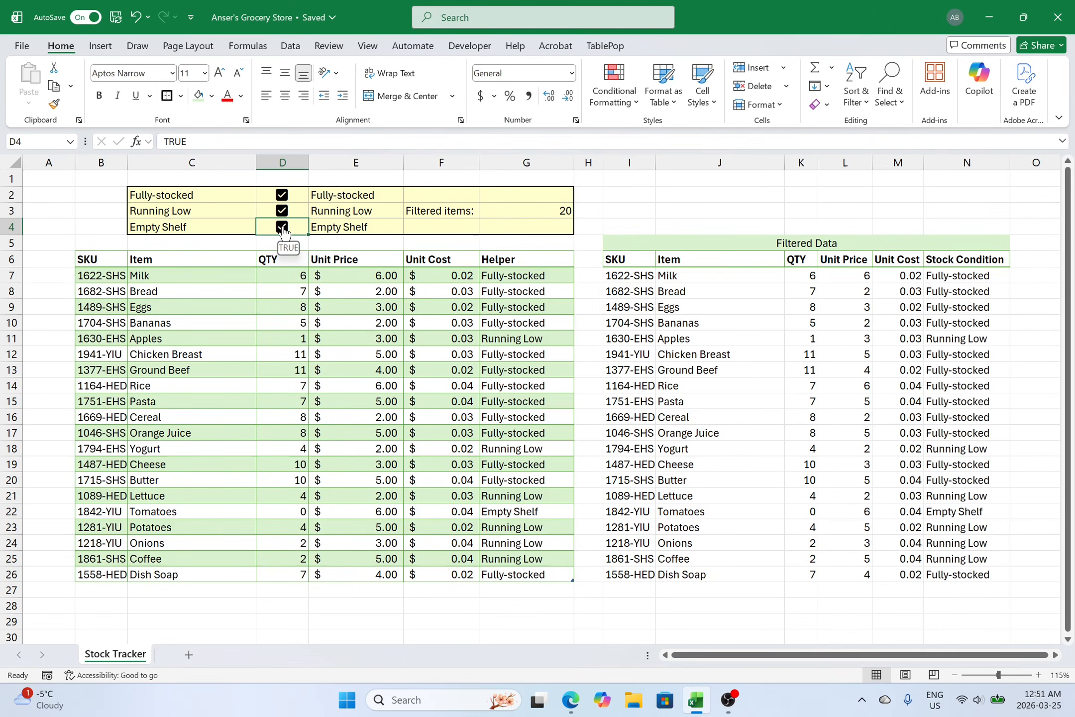
Uncheck the Empty Shelf, Running Low and Fully-stocked boxes, and recheck Running Low alone to filter the stock list
{"action": "left_click", "coordinate": [282, 227]}
{"action": "left_click", "coordinate": [282, 210]}
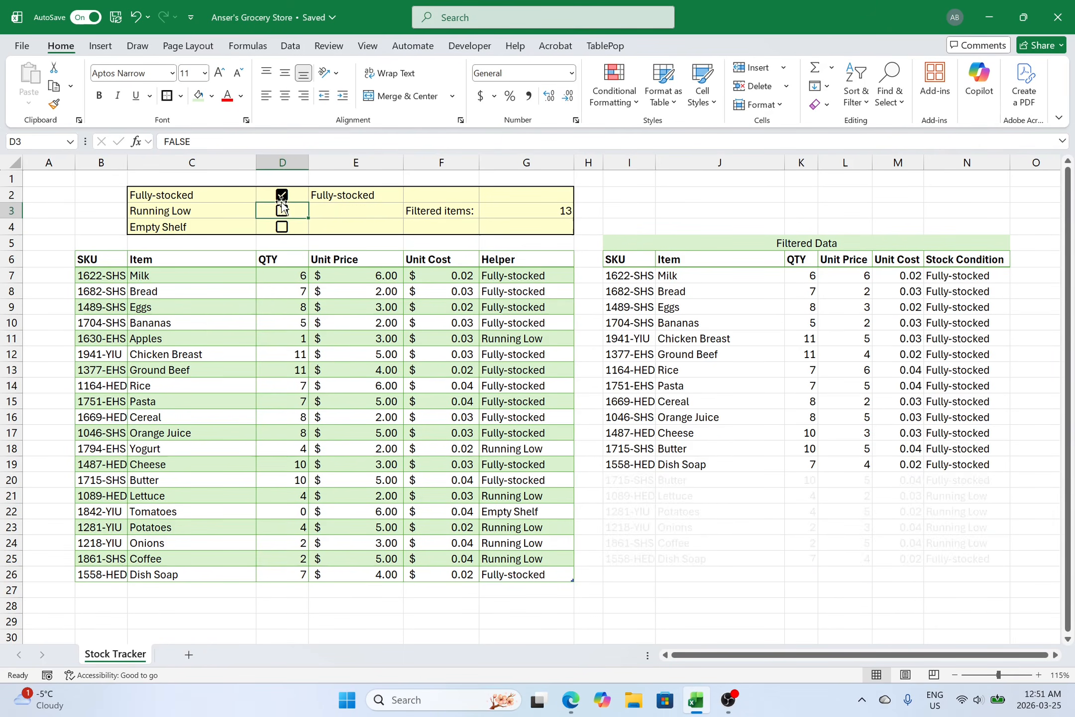
{"action": "left_click", "coordinate": [282, 199]}
{"action": "left_click", "coordinate": [281, 195]}
{"action": "left_click", "coordinate": [282, 211]}
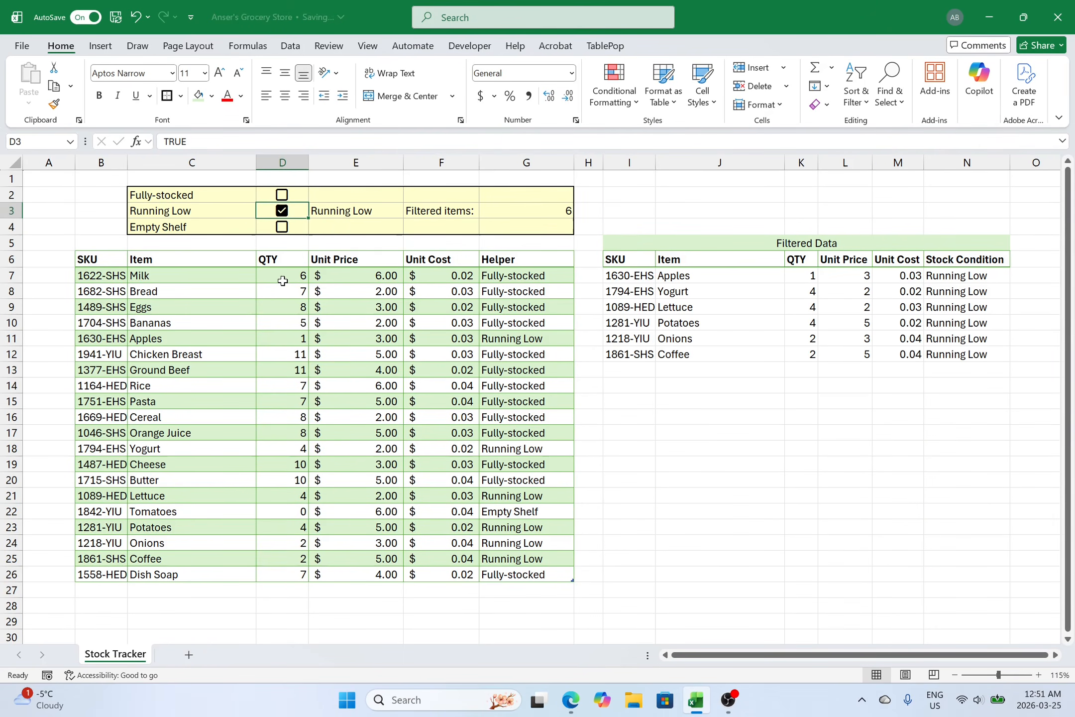
Check Empty Shelf and Fully-stocked as well so that all three stock conditions are included in the filter
{"action": "left_click", "coordinate": [284, 229]}
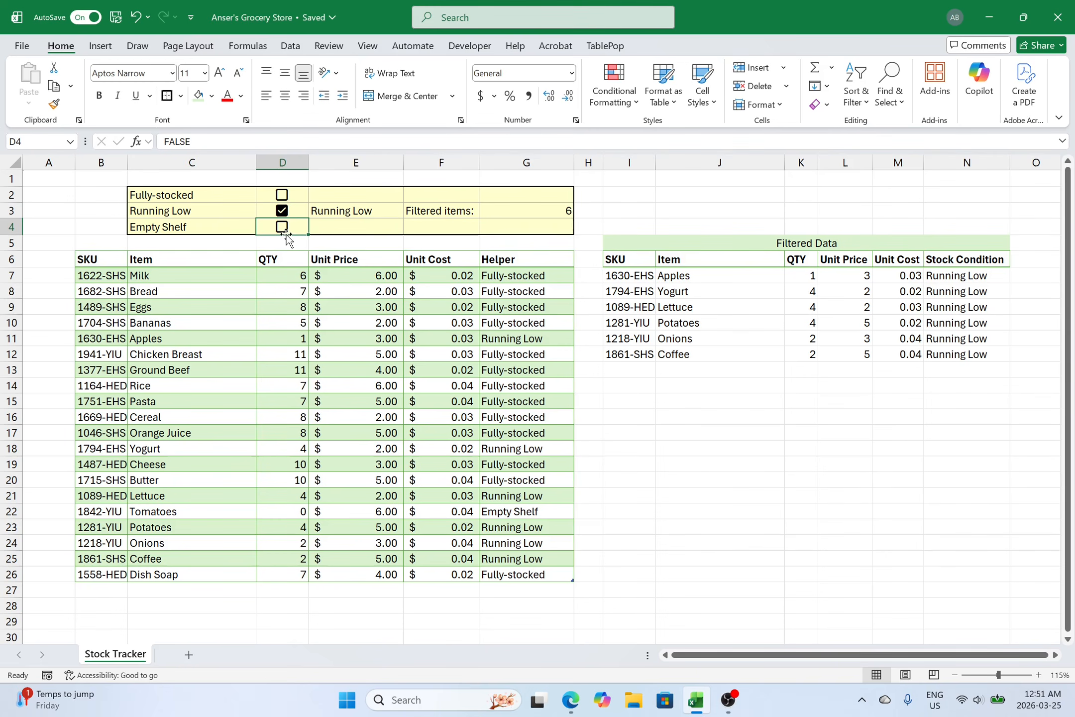
{"action": "left_click", "coordinate": [283, 228]}
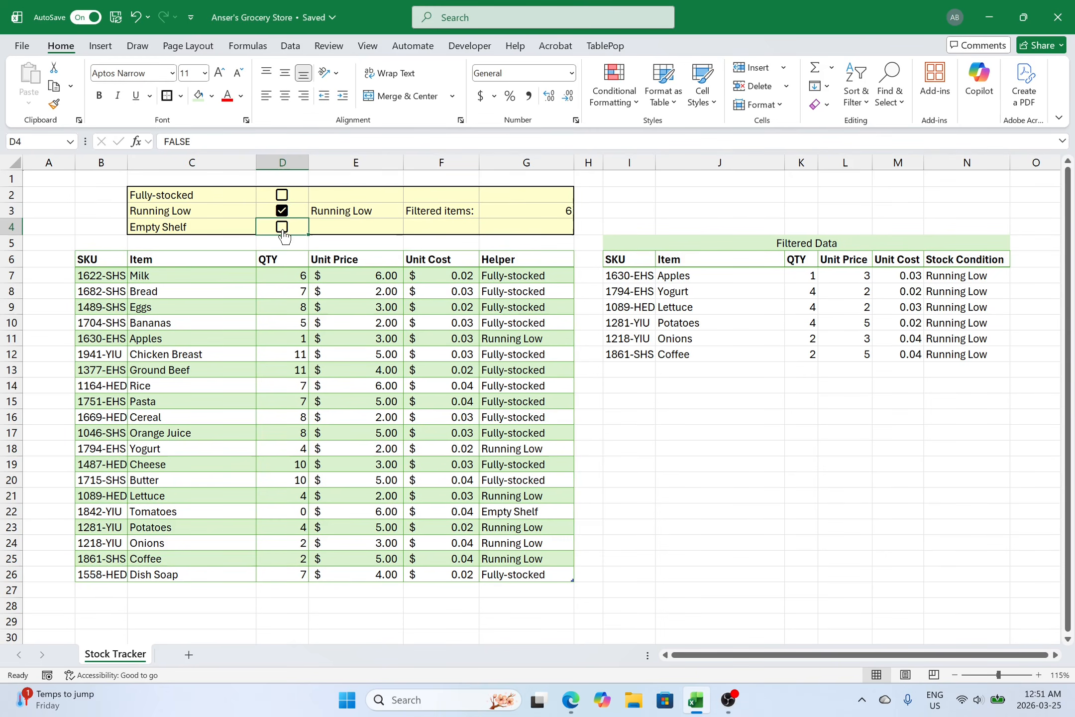
{"action": "left_click", "coordinate": [284, 198]}
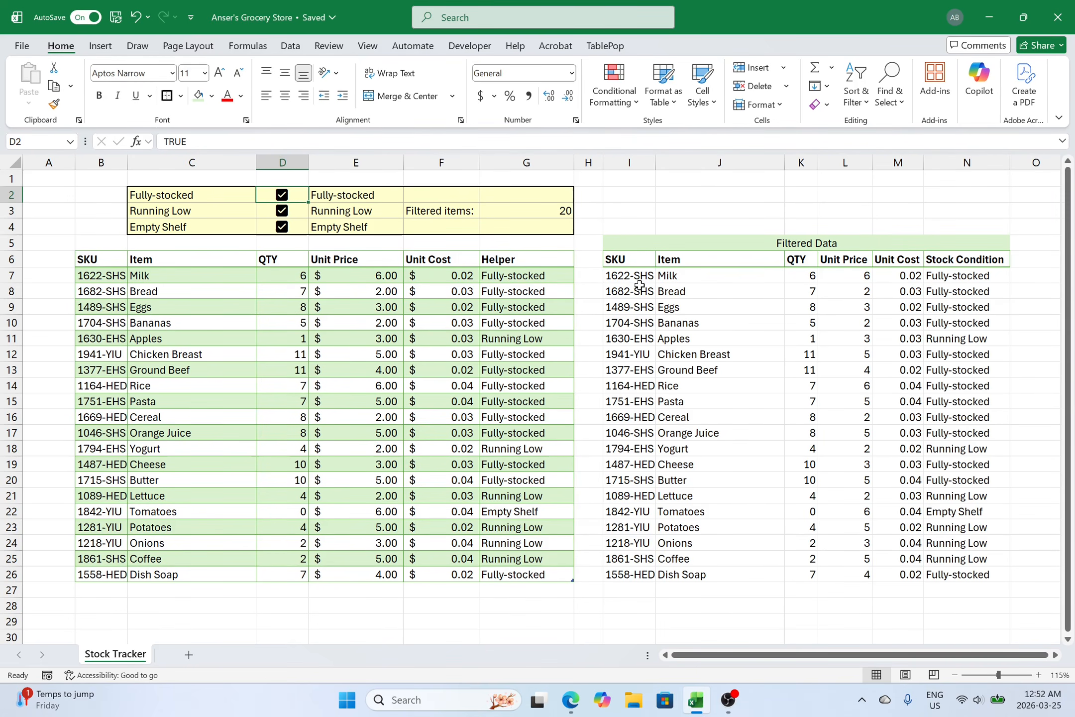
Review the filtered data and the source table, and uncheck all three stock-condition boxes
{"action": "left_click_drag", "start_coordinate": [628, 292], "coordinate": [966, 543]}
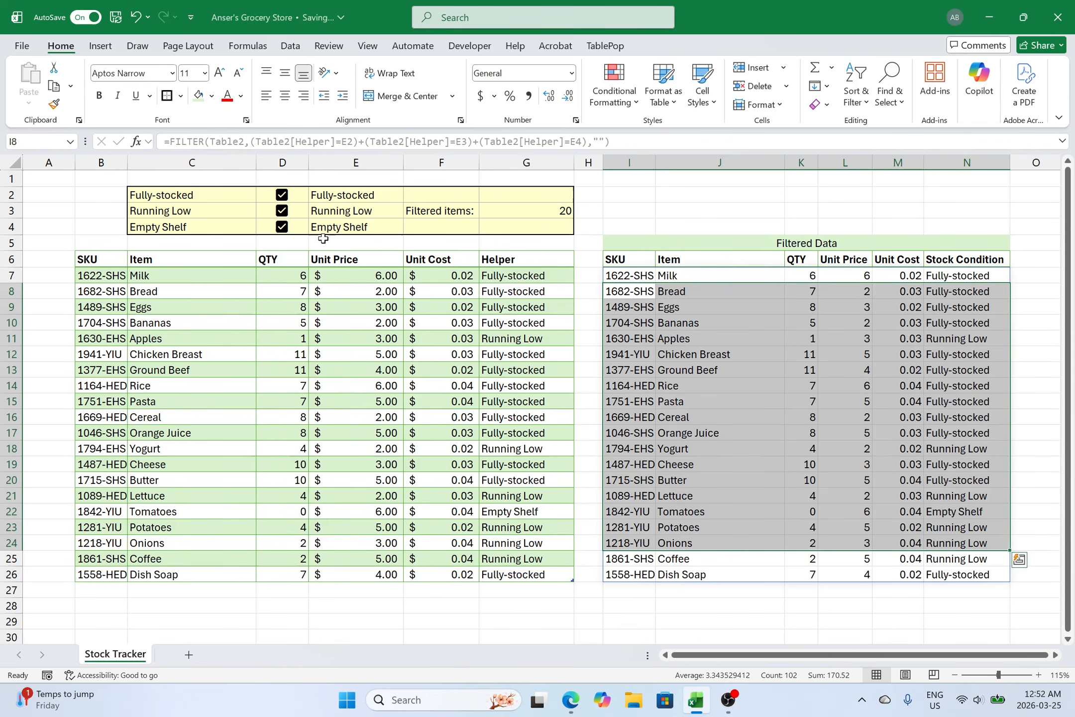
{"action": "left_click_drag", "start_coordinate": [212, 262], "coordinate": [315, 349]}
{"action": "left_click", "coordinate": [282, 227]}
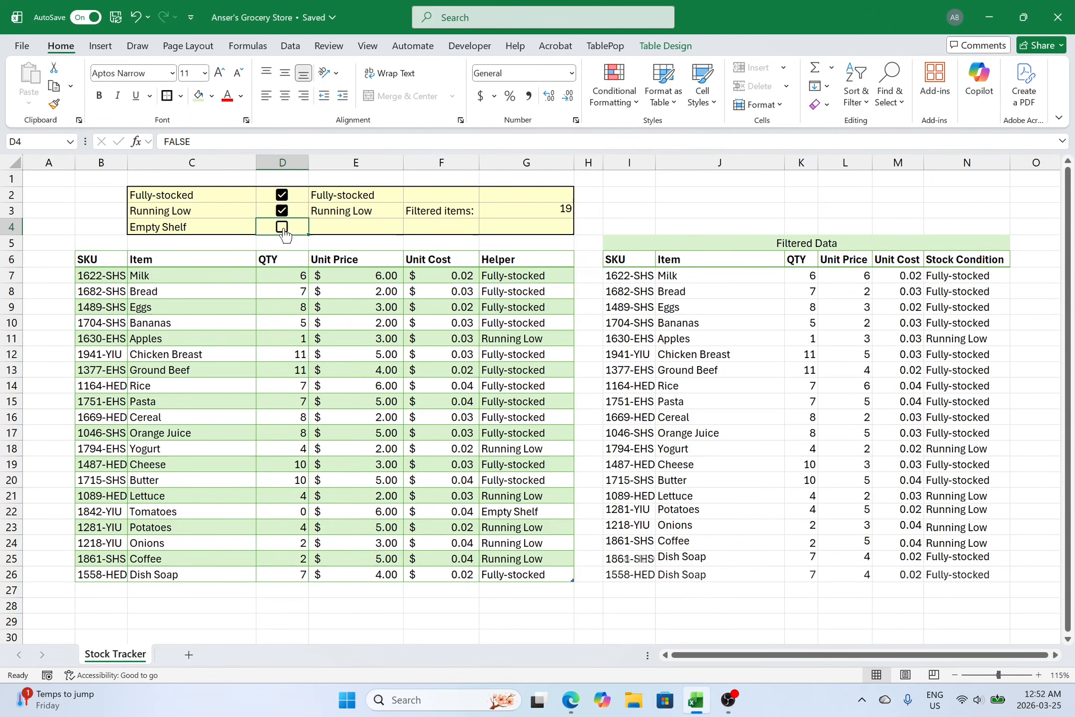
{"action": "left_click", "coordinate": [284, 212]}
{"action": "left_click", "coordinate": [282, 194]}
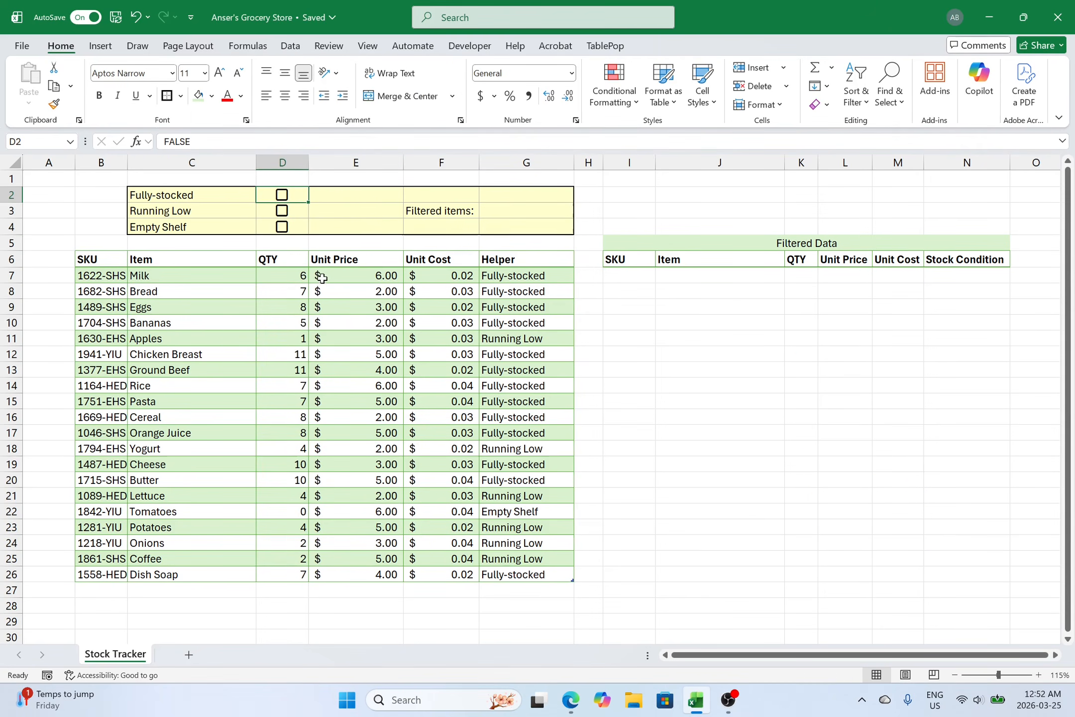
Test the Empty Shelf, Running Low and Fully-stocked checkboxes one at a time, checking and unchecking each
{"action": "left_click_drag", "start_coordinate": [236, 198], "coordinate": [269, 227]}
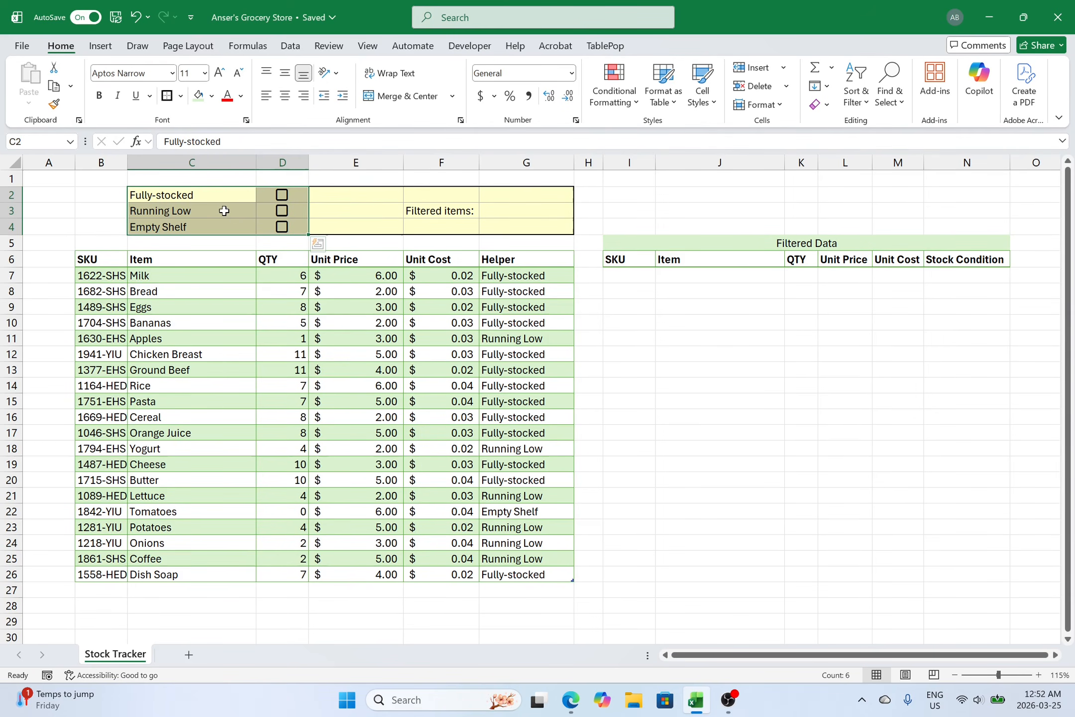
{"action": "left_click", "coordinate": [235, 227]}
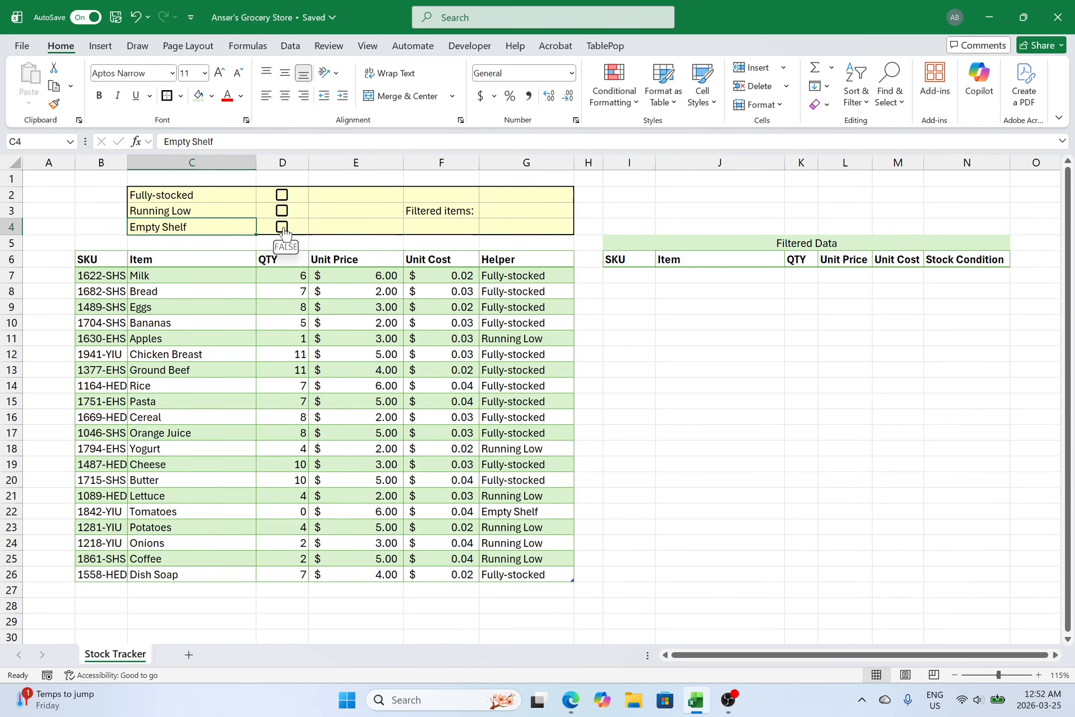
{"action": "left_click", "coordinate": [281, 228]}
{"action": "left_click", "coordinate": [283, 225]}
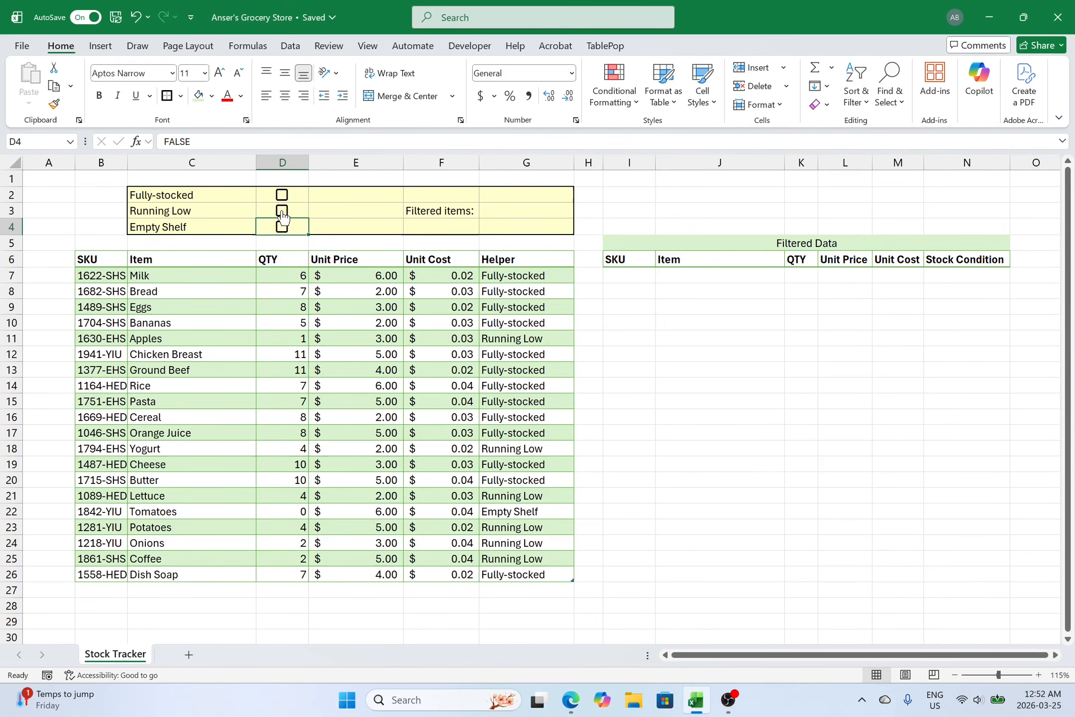
{"action": "left_click", "coordinate": [281, 215]}
{"action": "left_click", "coordinate": [283, 215]}
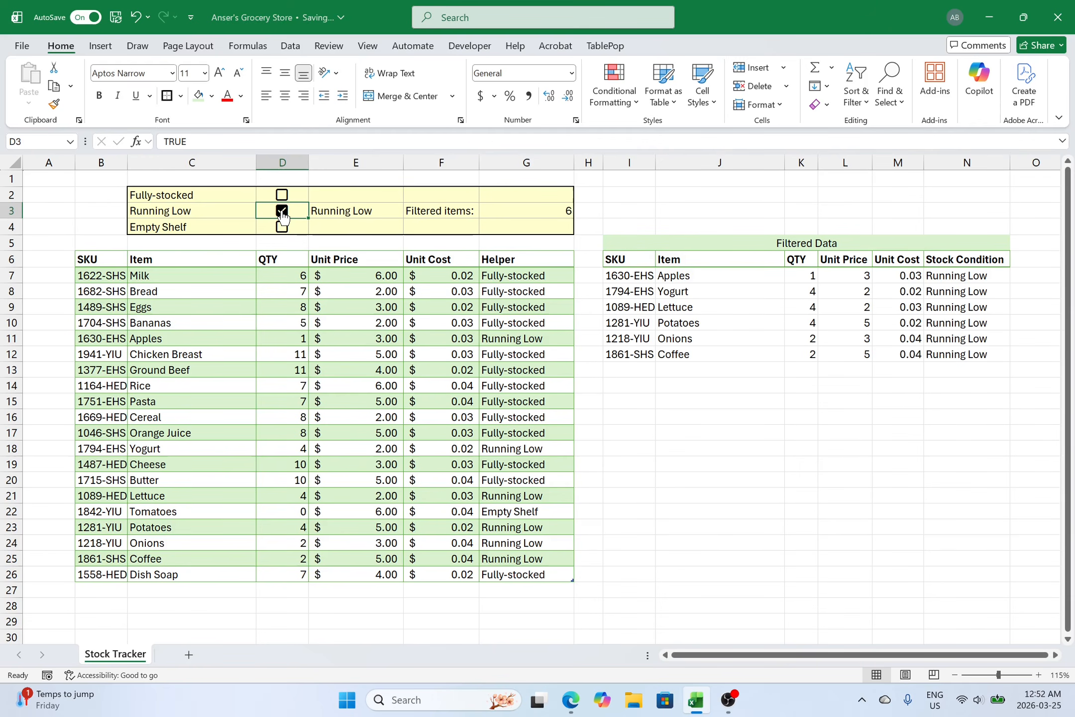
{"action": "left_click", "coordinate": [282, 215]}
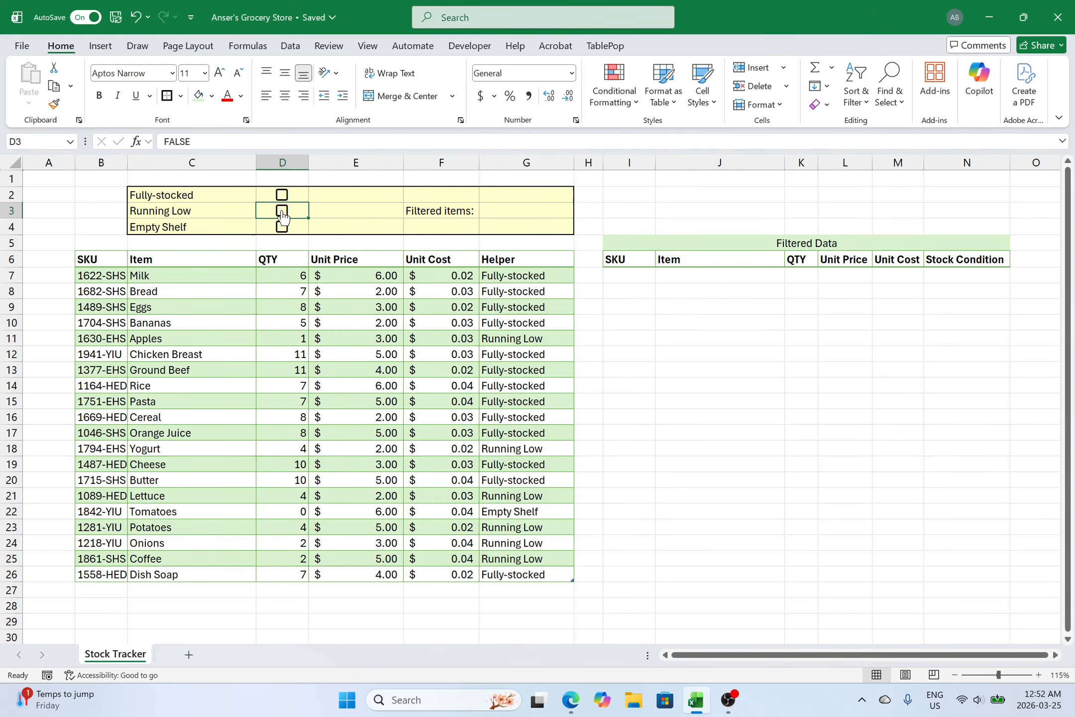
{"action": "left_click", "coordinate": [281, 196]}
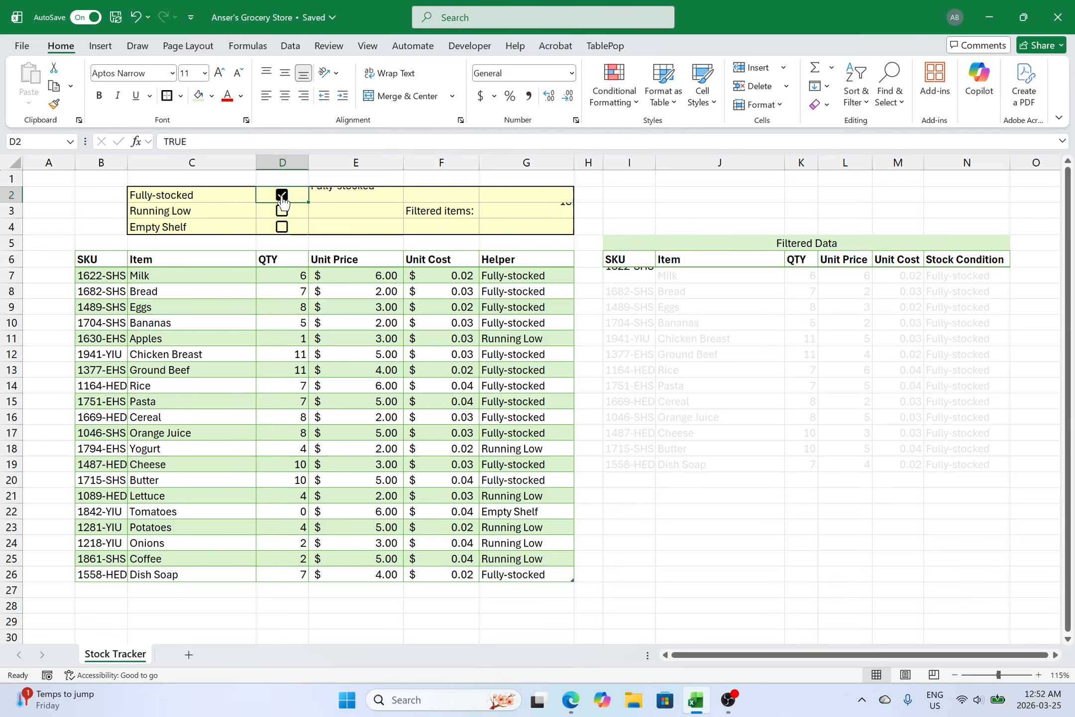
{"action": "left_click", "coordinate": [282, 194]}
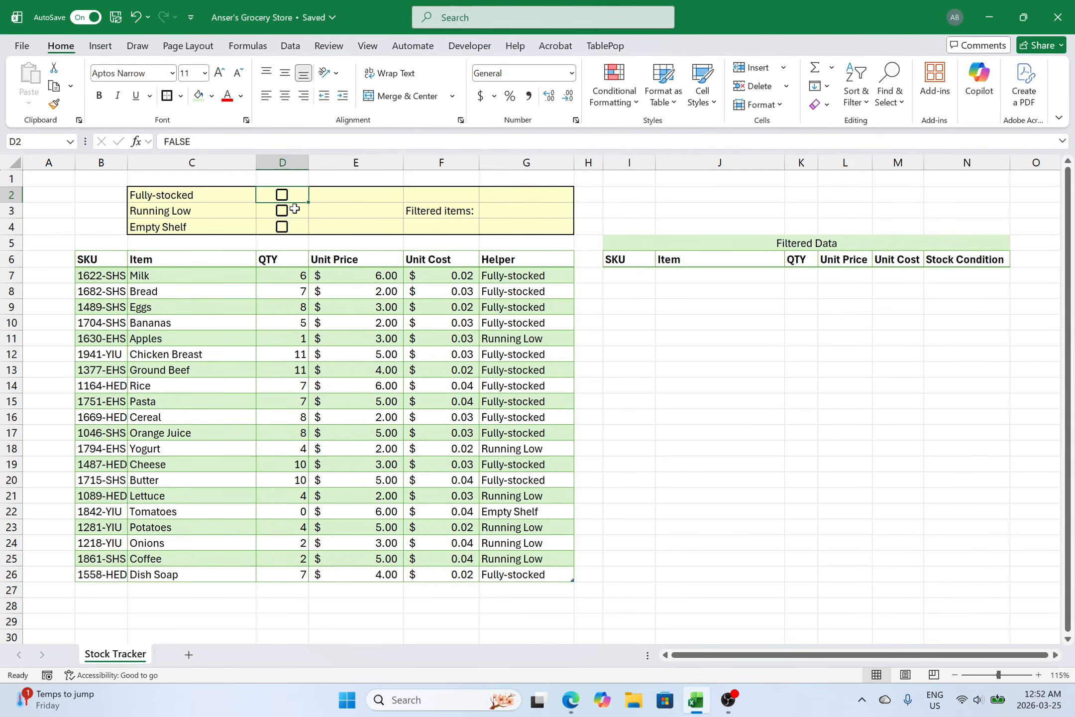
Filter for Fully-stocked items only and inspect the filtered list and the item-count formula in G3
{"action": "left_click", "coordinate": [282, 196]}
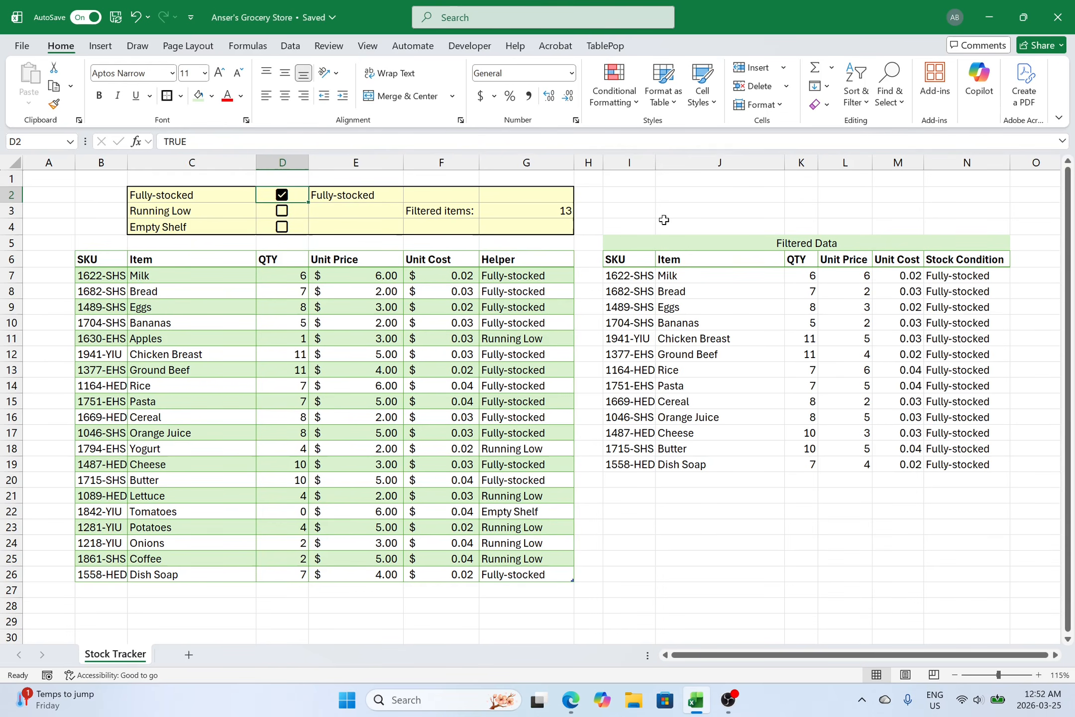
{"action": "left_click_drag", "start_coordinate": [668, 242], "coordinate": [683, 468]}
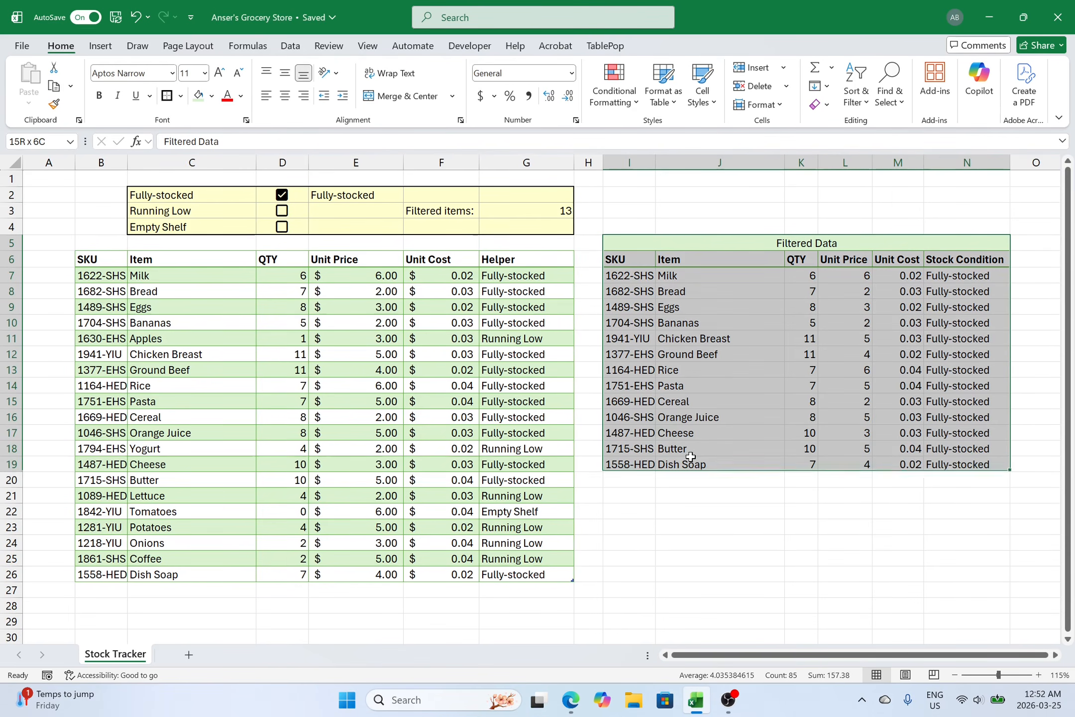
{"action": "left_click", "coordinate": [680, 546]}
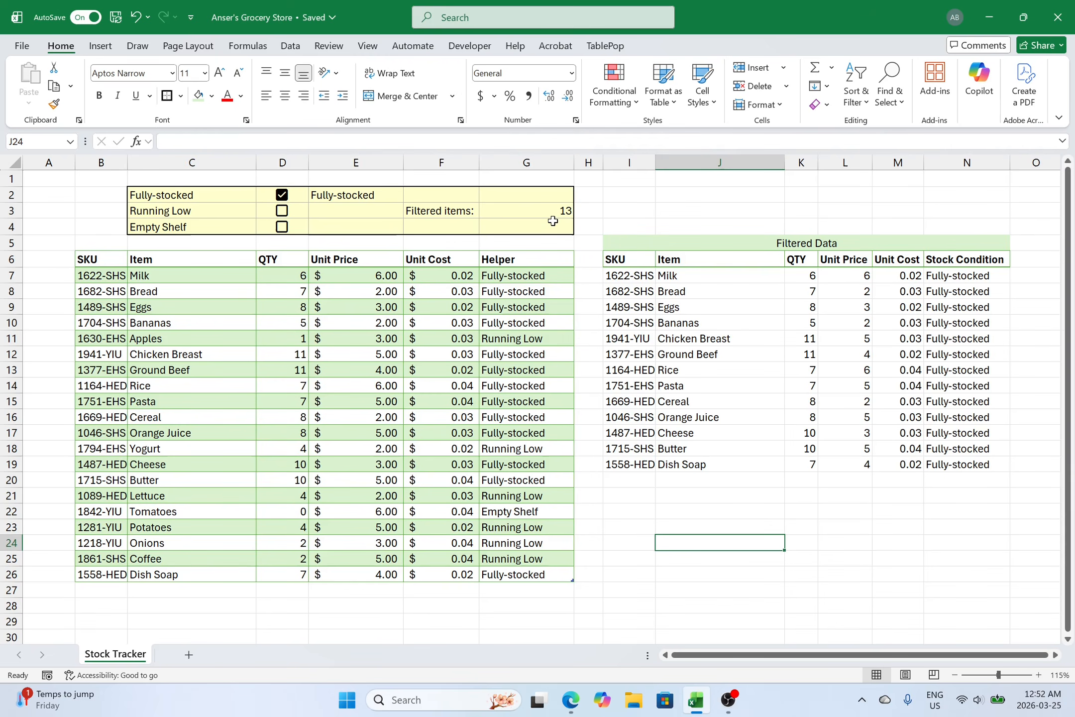
{"action": "left_click", "coordinate": [548, 218]}
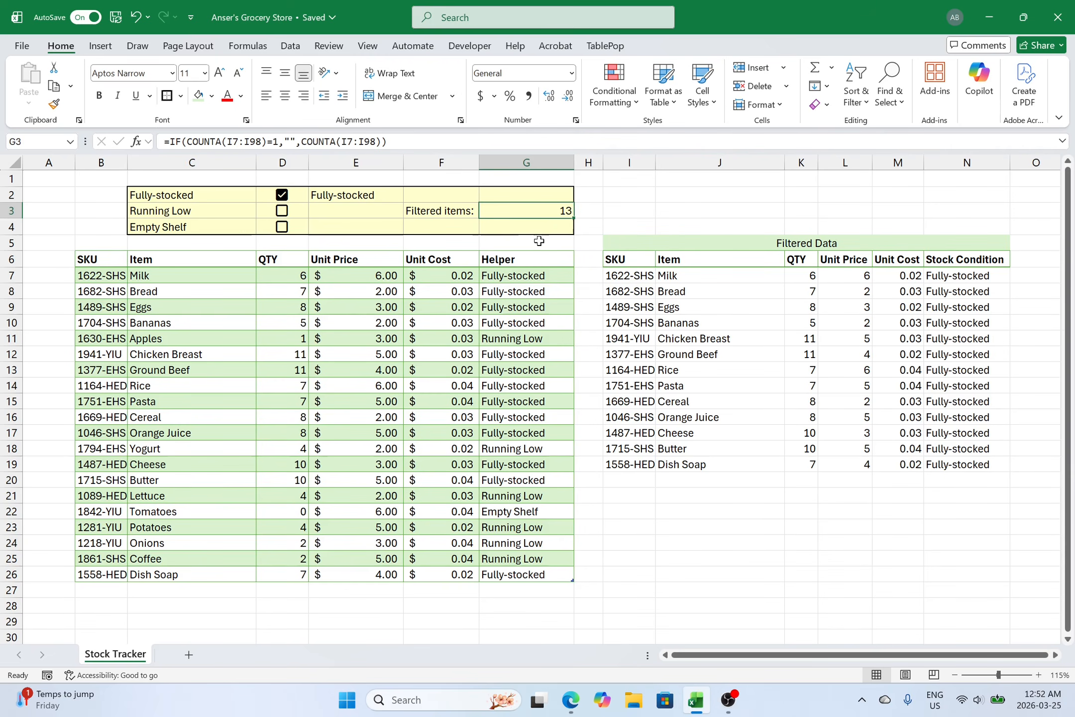
Replace the Fully-stocked filter with Empty Shelf only and with Running Low only, and clear the filter
{"action": "left_click", "coordinate": [282, 194]}
{"action": "left_click", "coordinate": [281, 226]}
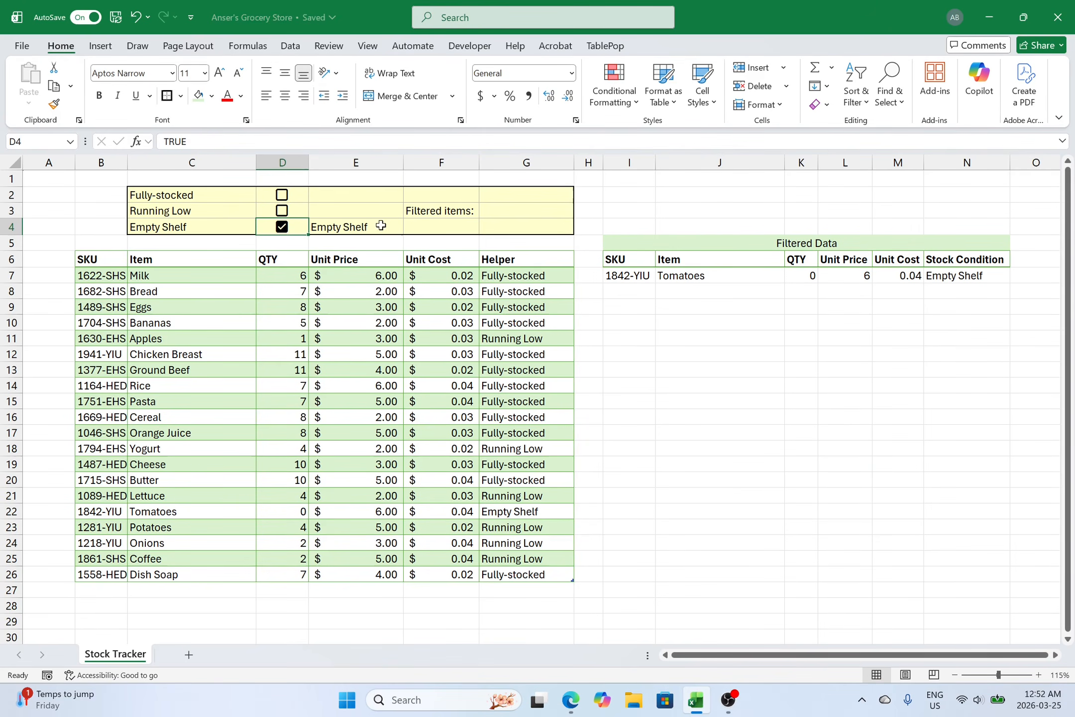
{"action": "left_click", "coordinate": [282, 227]}
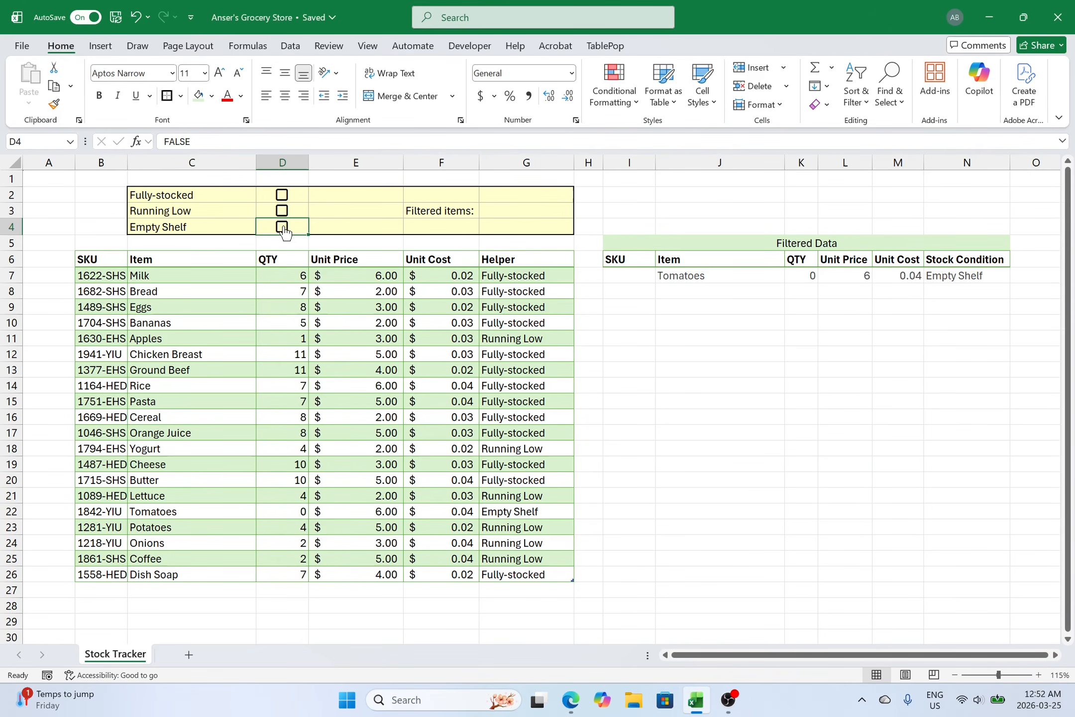
{"action": "left_click", "coordinate": [282, 211]}
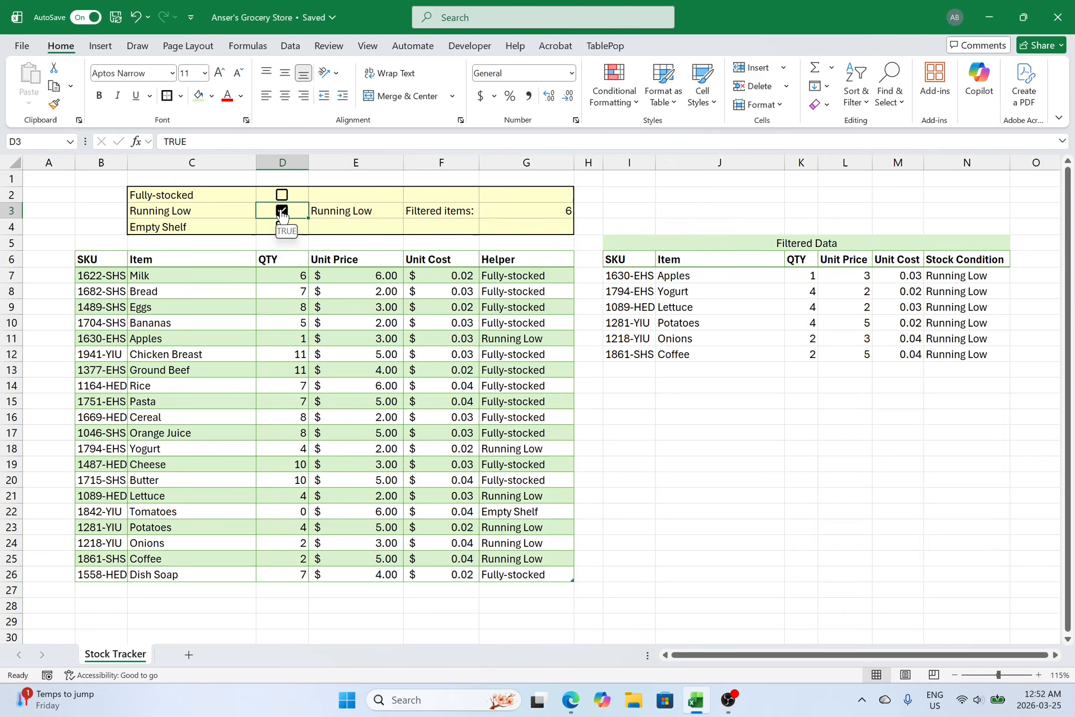
{"action": "left_click", "coordinate": [282, 212]}
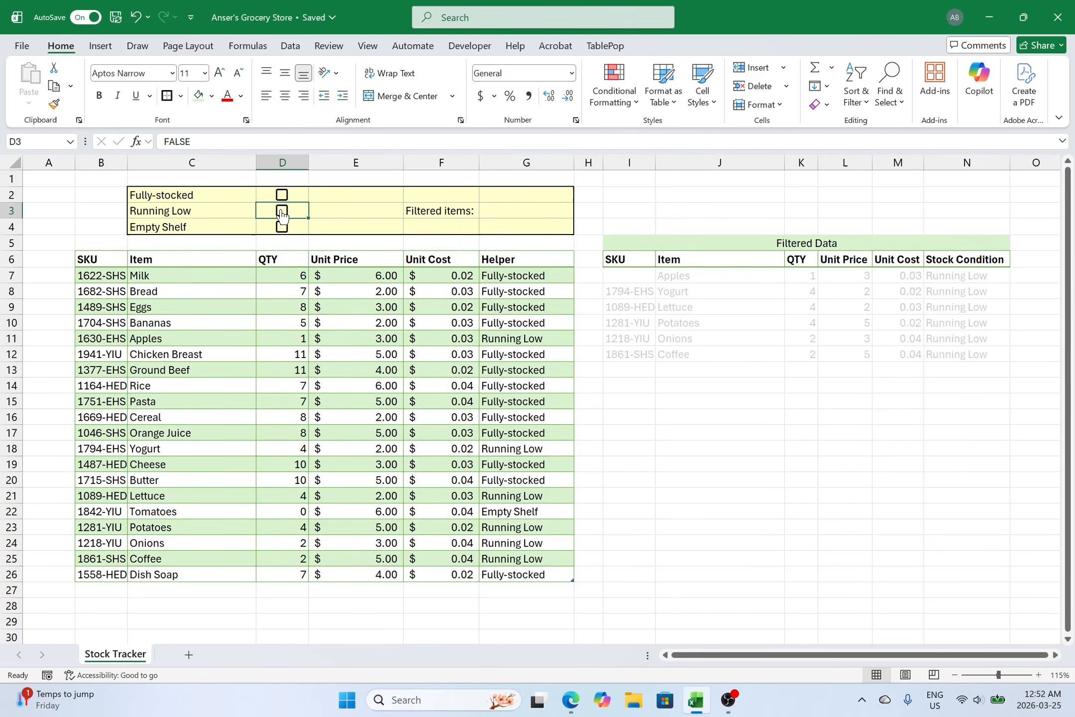
Check Fully-stocked, Running Low and Empty Shelf together to list items in every stock condition
{"action": "left_click", "coordinate": [282, 195]}
{"action": "left_click", "coordinate": [282, 213]}
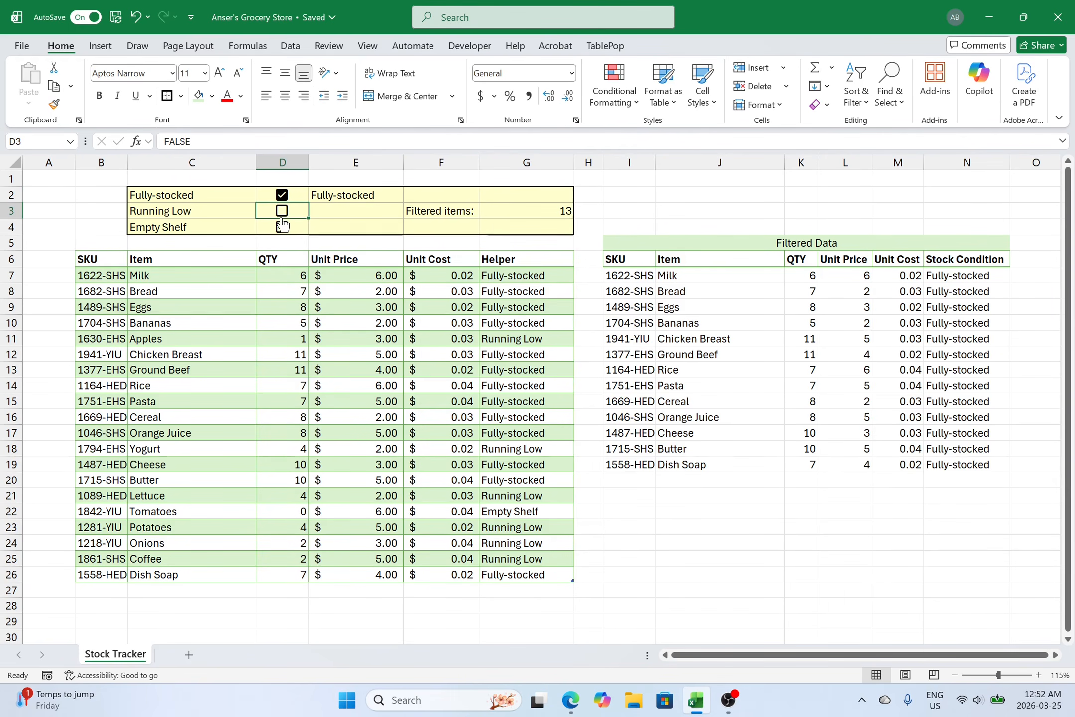
{"action": "left_click", "coordinate": [281, 227]}
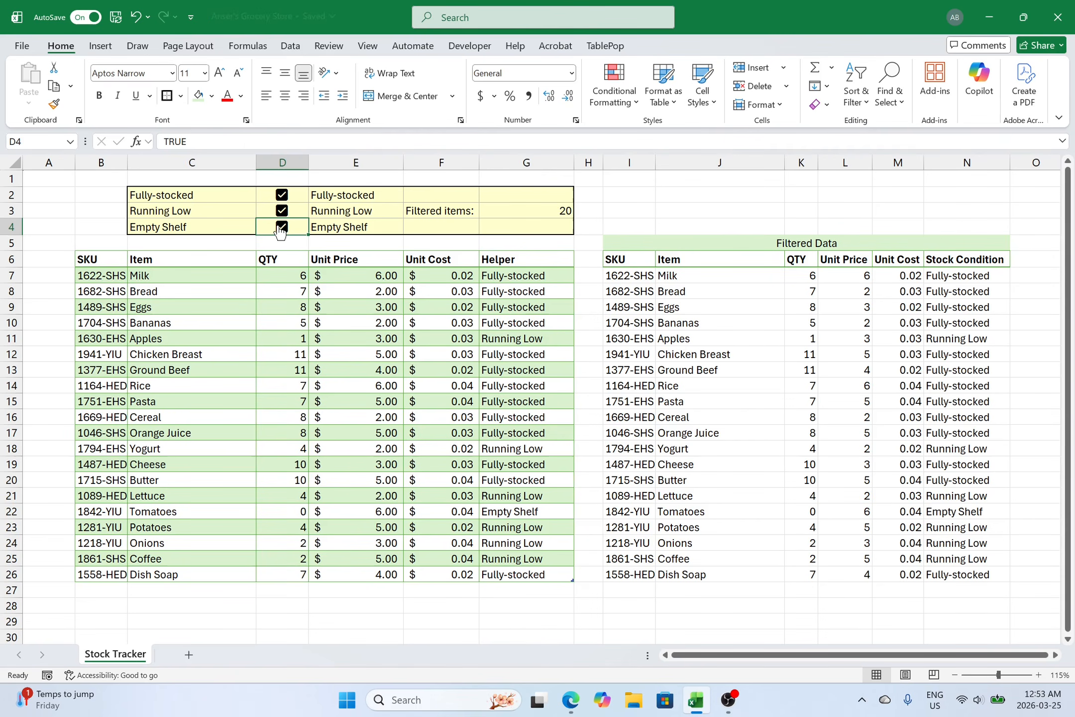
Uncheck Fully-stocked and Running Low, leaving Empty Shelf as the only active filter condition
{"action": "left_click", "coordinate": [642, 225]}
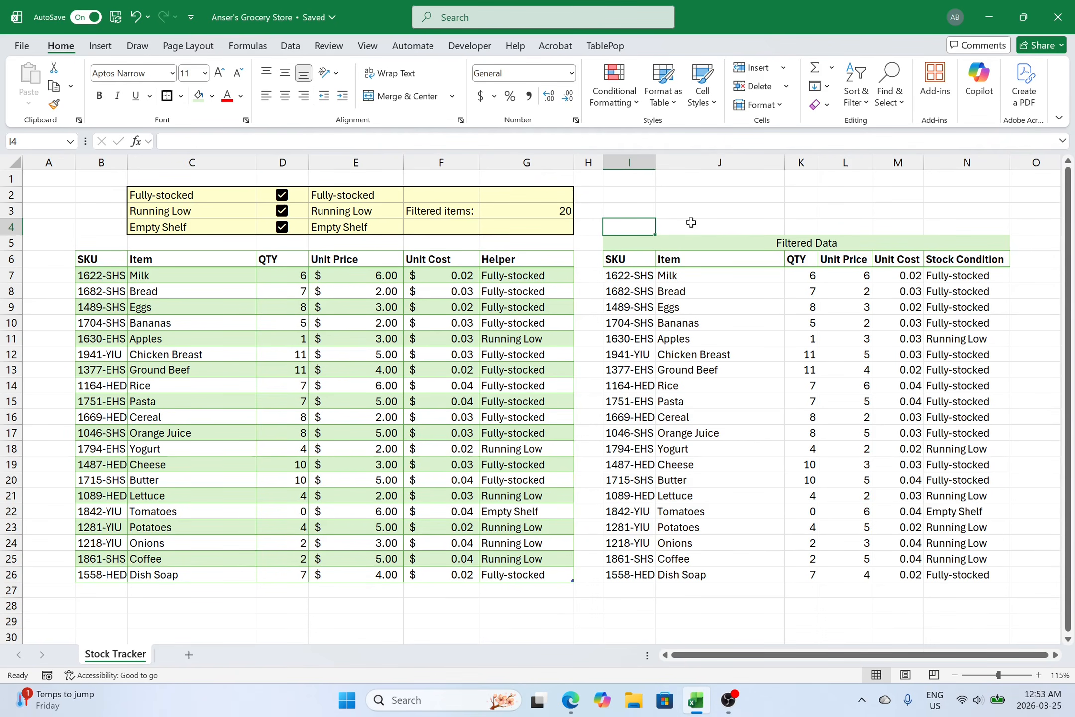
{"action": "left_click", "coordinate": [692, 223]}
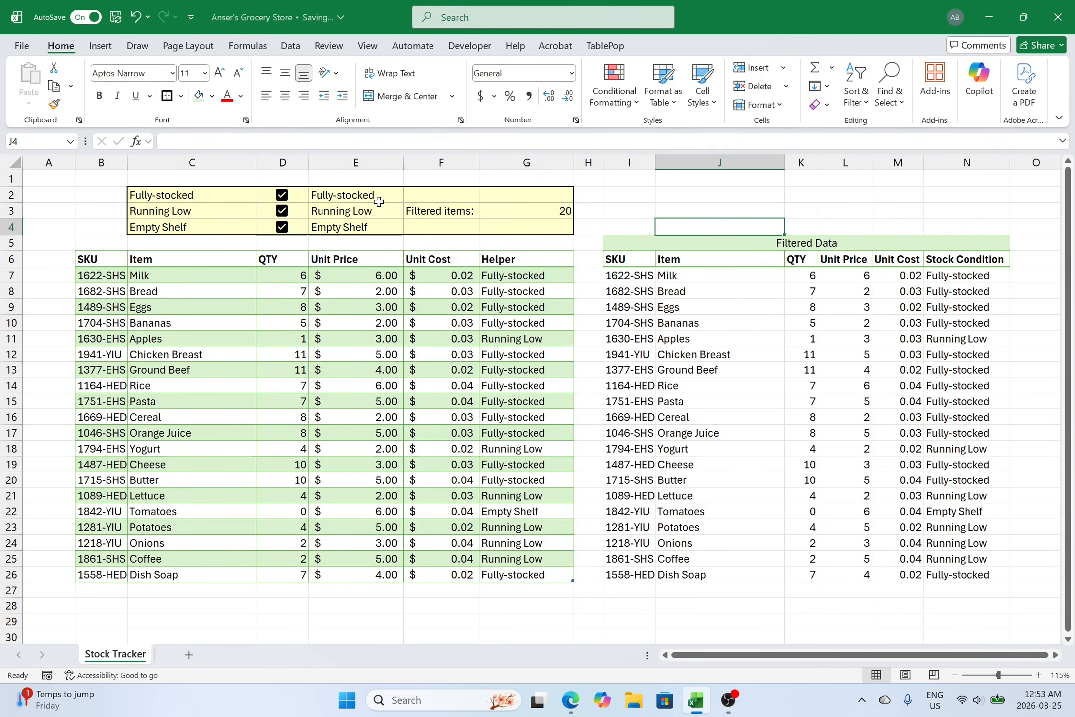
{"action": "left_click", "coordinate": [288, 194]}
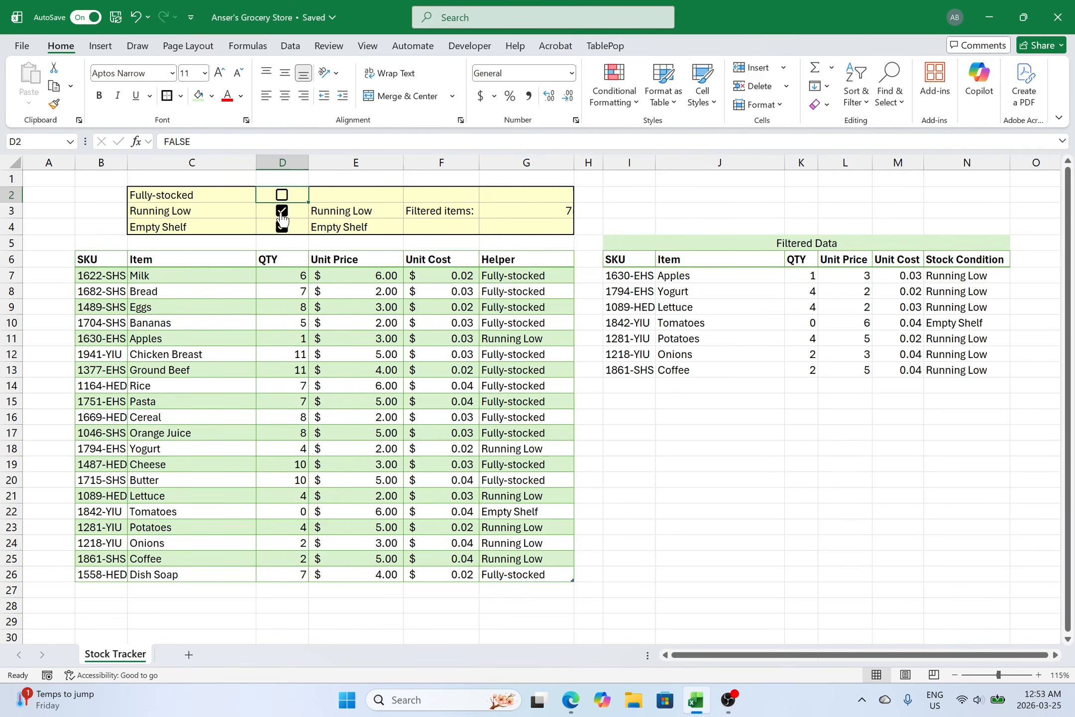
{"action": "left_click", "coordinate": [281, 214]}
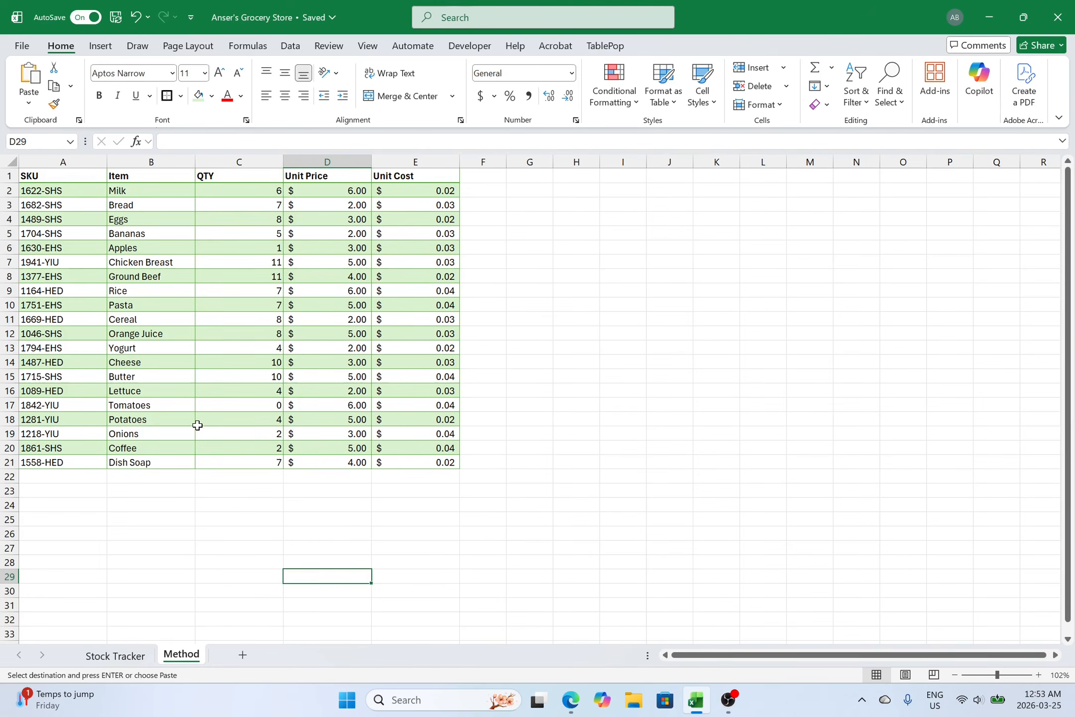
Add a Helper column header in cell F1 of the Method sheet and widen column F
{"action": "left_click_drag", "start_coordinate": [30, 177], "coordinate": [339, 442]}
{"action": "left_click", "coordinate": [479, 319]}
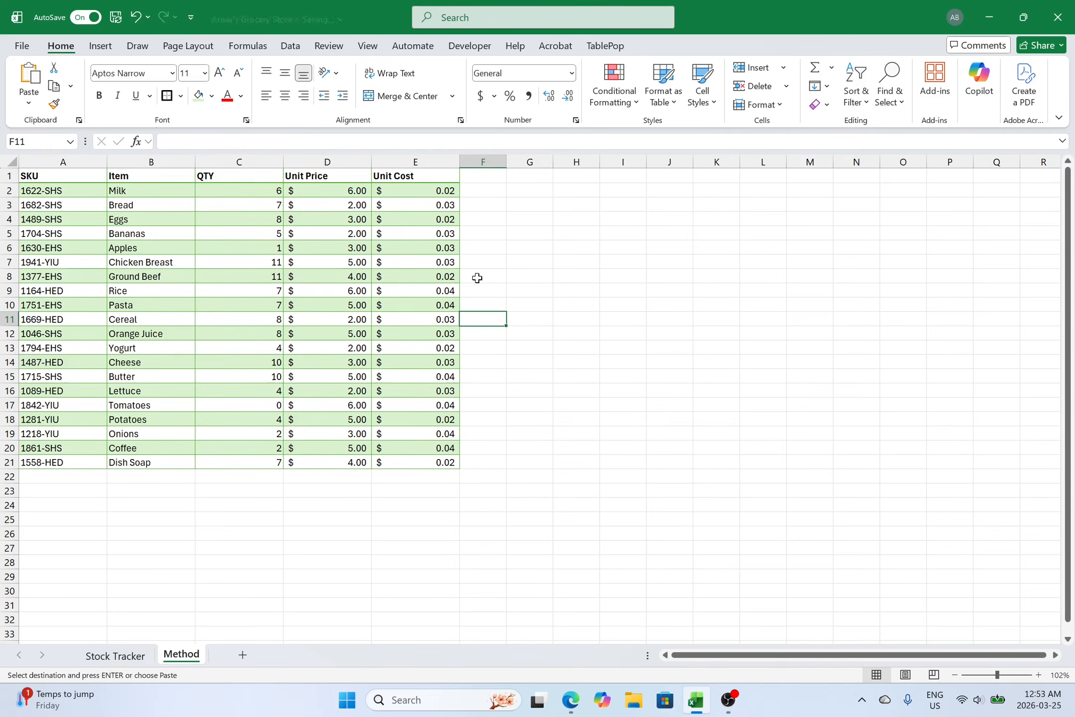
{"action": "left_click", "coordinate": [477, 175]}
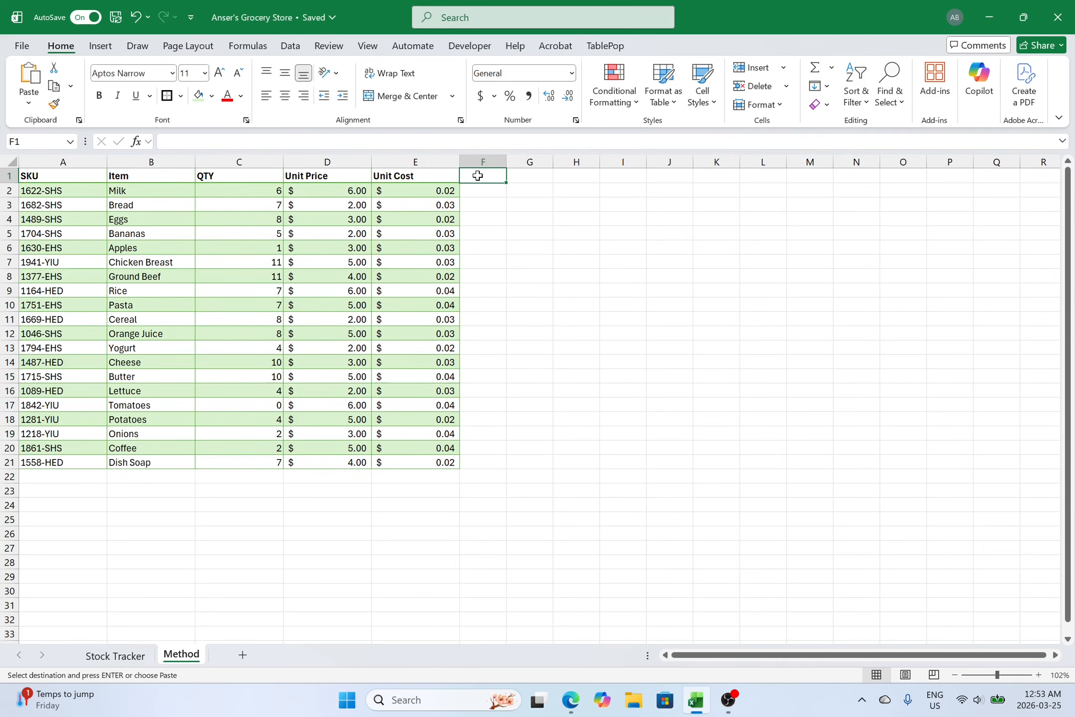
{"action": "type", "text": "Header"}
{"action": "key", "text": "Return"}
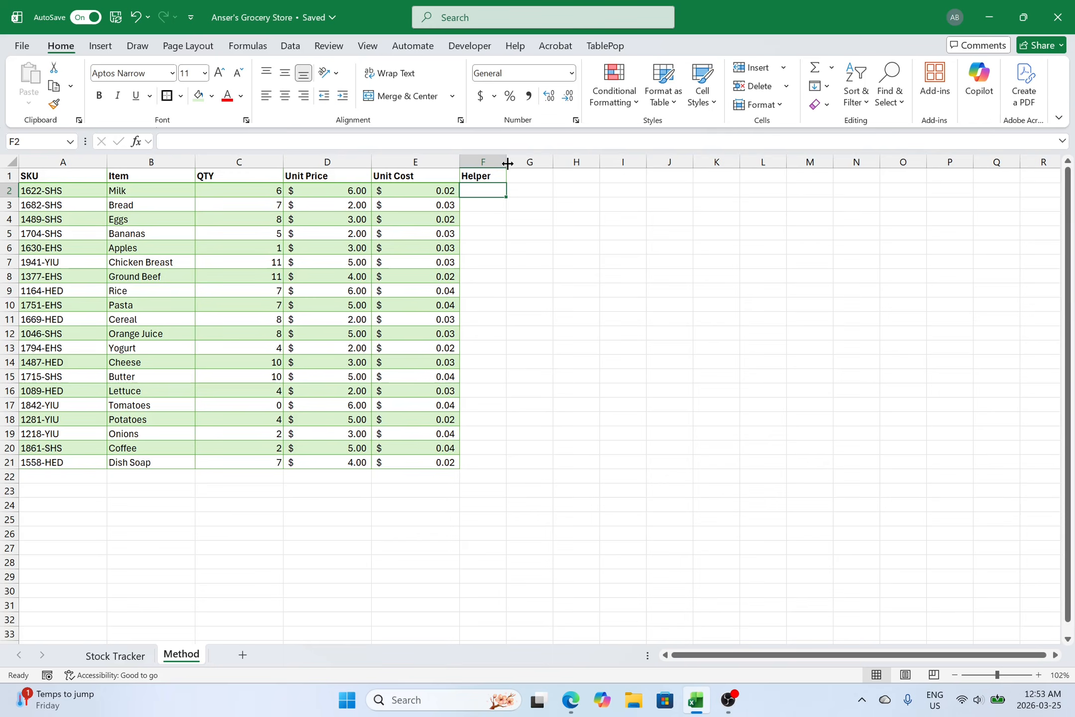
{"action": "left_click_drag", "start_coordinate": [508, 163], "coordinate": [561, 162]}
{"action": "left_click", "coordinate": [556, 278]}
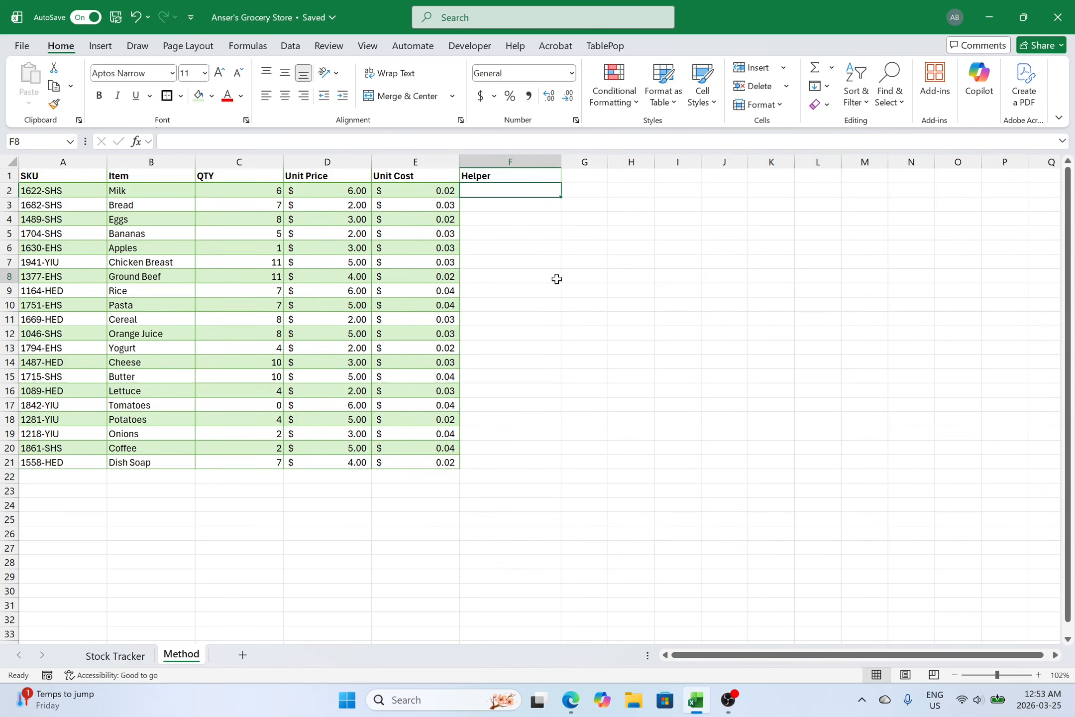
Move the whole inventory table, including the Helper header, down six rows so its header row starts in A7
{"action": "left_click", "coordinate": [634, 251]}
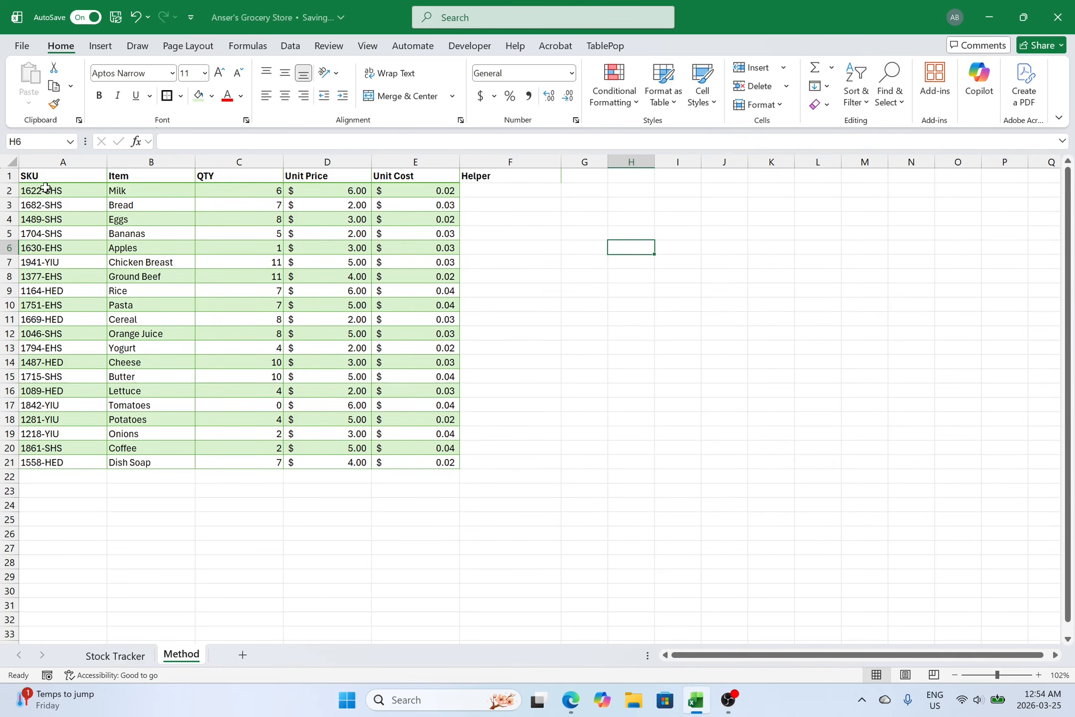
{"action": "left_click", "coordinate": [8, 175]}
{"action": "left_click", "coordinate": [43, 187]}
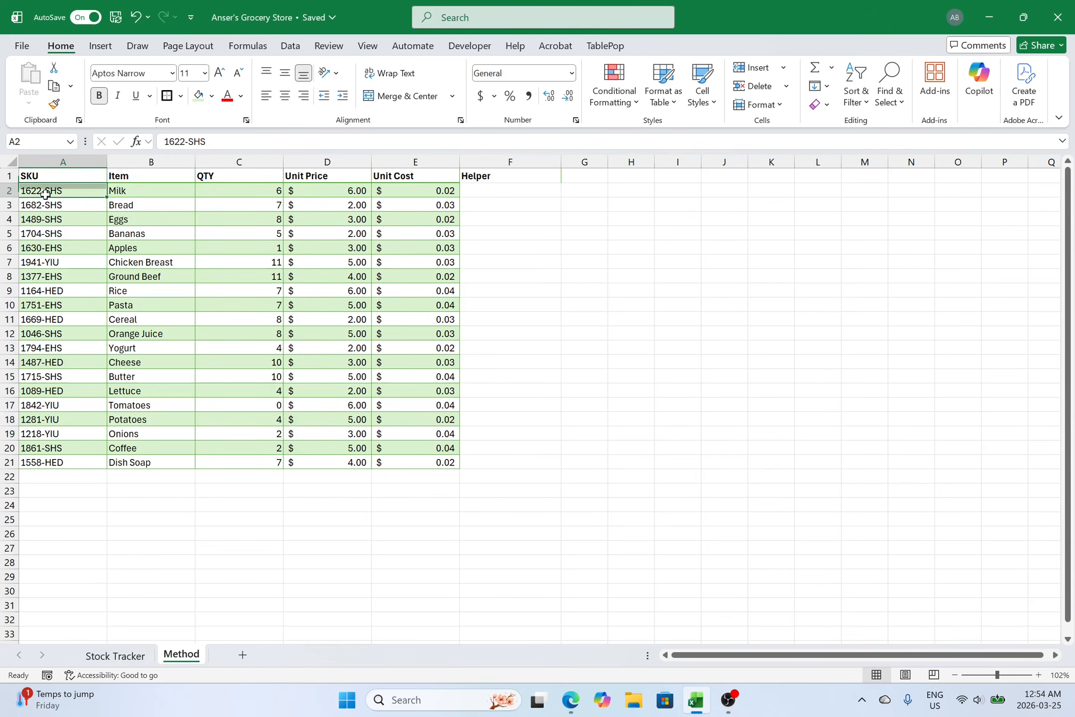
{"action": "left_click_drag", "start_coordinate": [48, 175], "coordinate": [441, 555]}
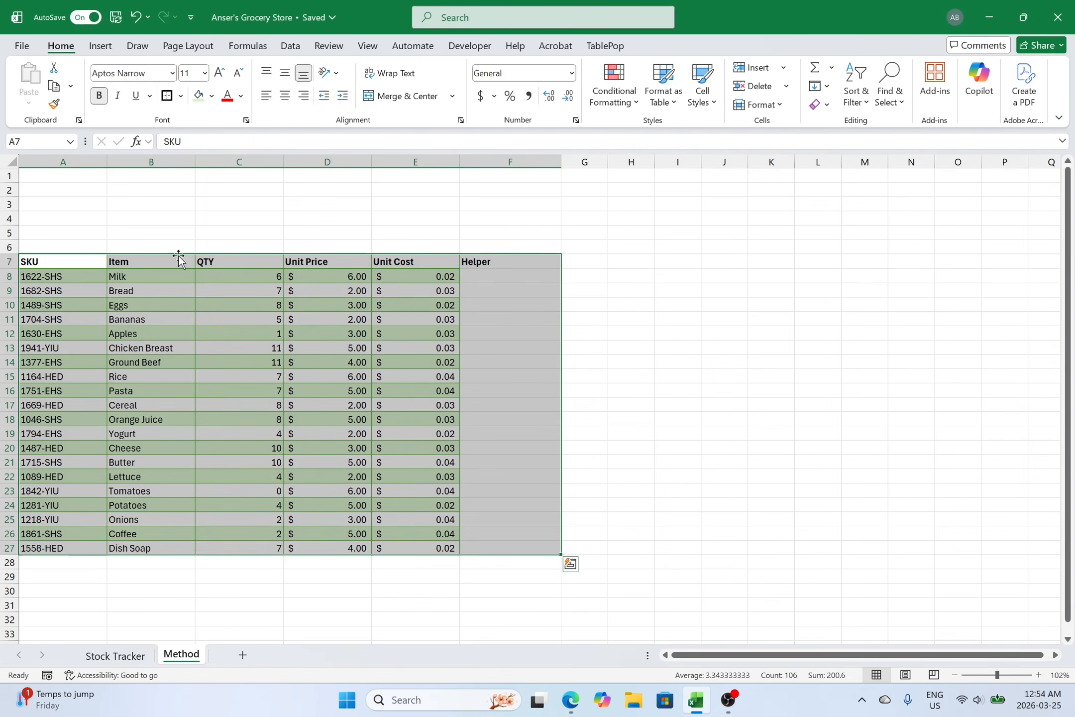
{"action": "left_click", "coordinate": [183, 201]}
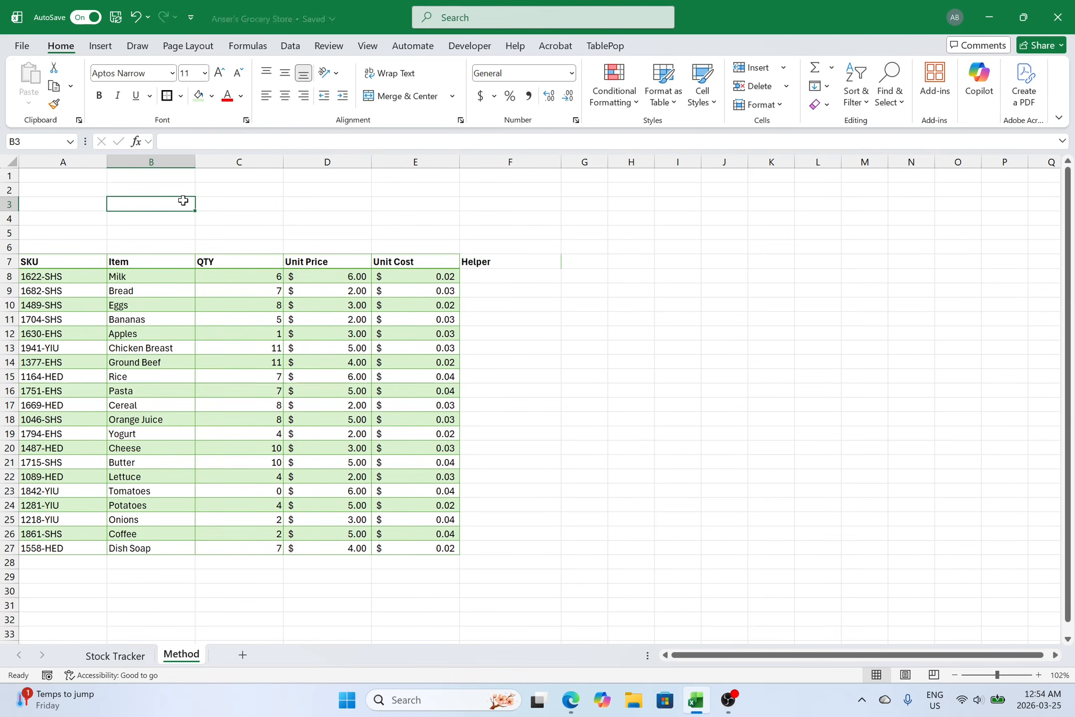
{"action": "left_click", "coordinate": [488, 287]}
{"action": "left_click", "coordinate": [491, 258]}
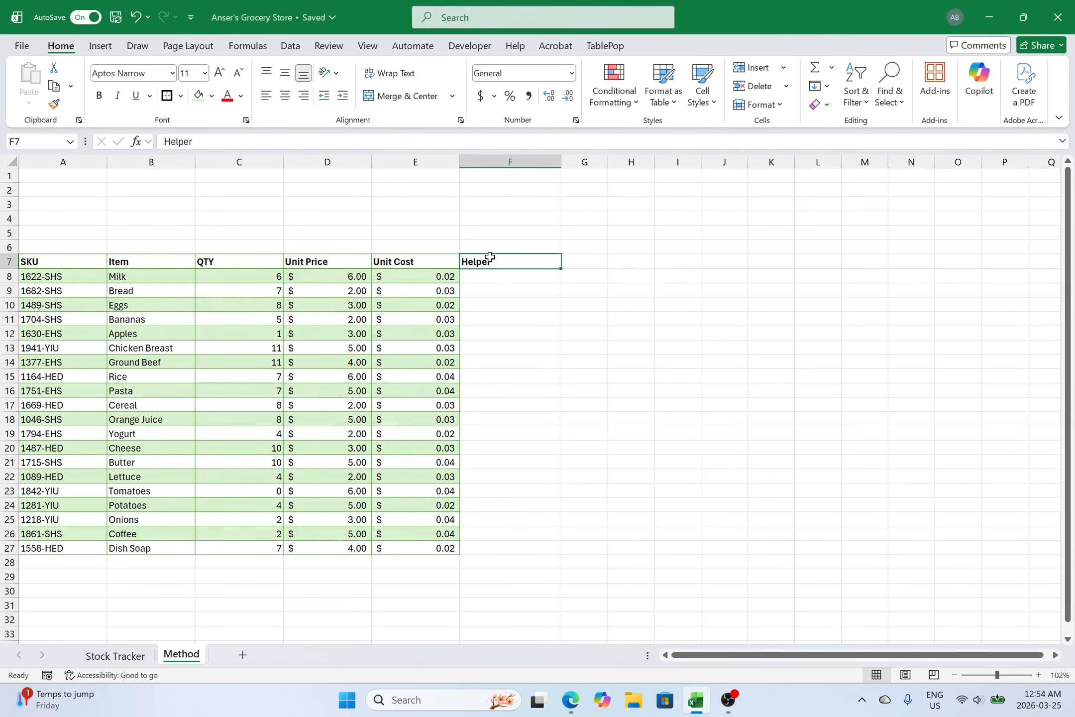
{"action": "left_click", "coordinate": [620, 315]}
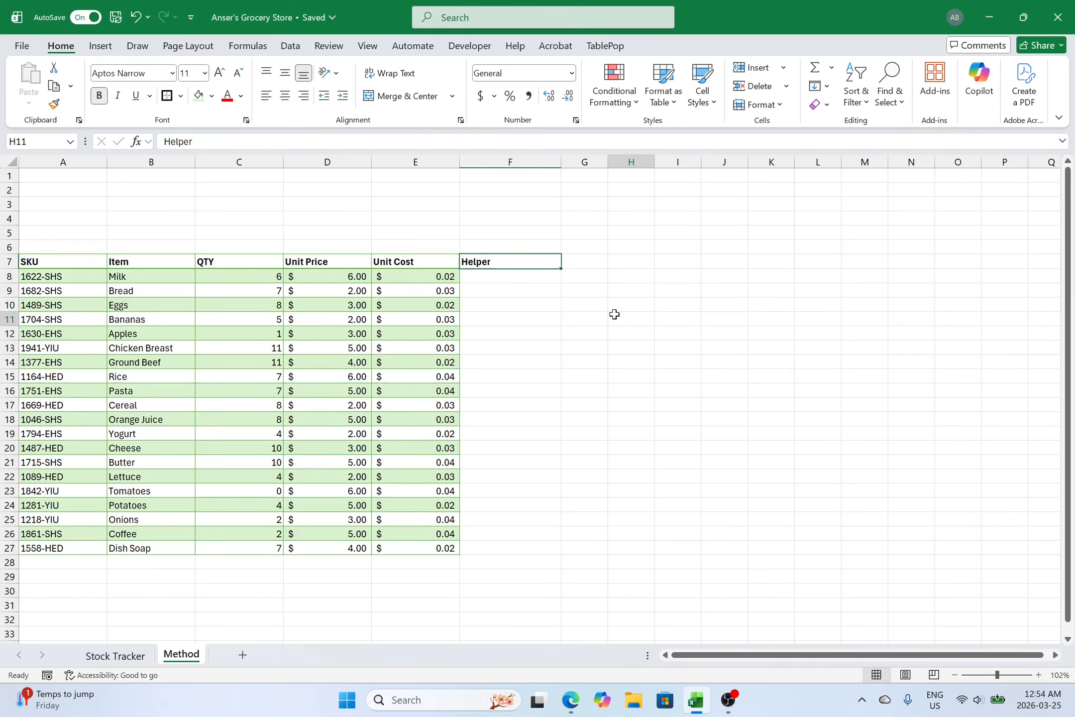
Enter the stock condition labels Fully-stocked, Limited Inventory and Stockout in cells B3 to B5
{"action": "left_click", "coordinate": [162, 205]}
{"action": "type", "text": "Full"}
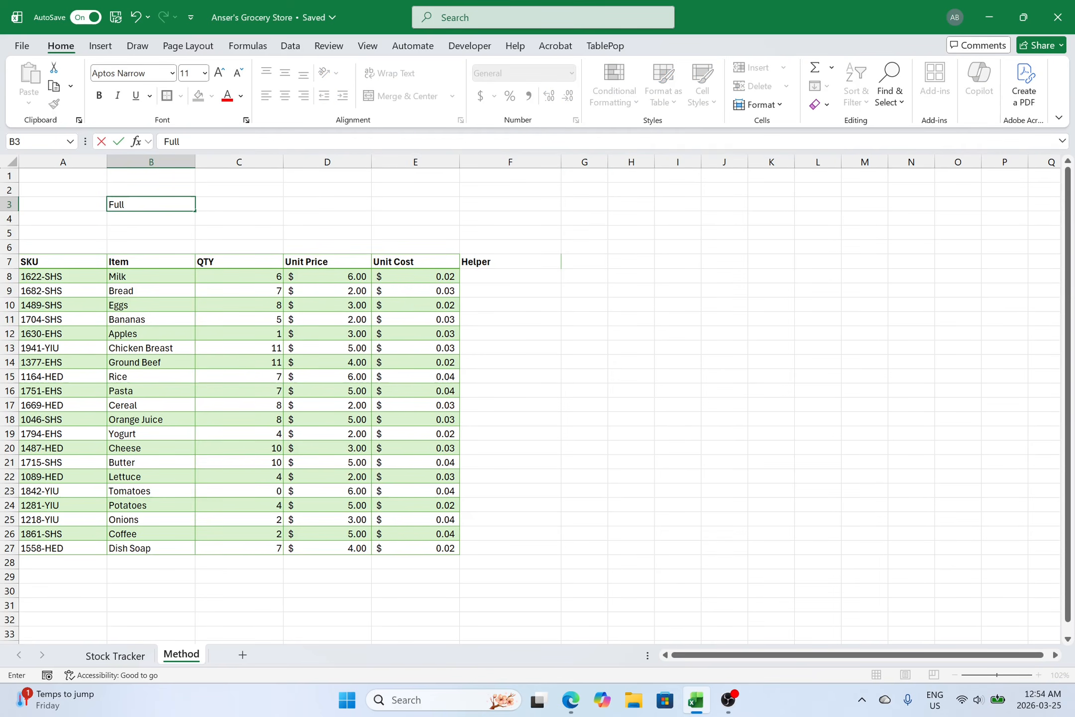
{"action": "type", "text": "y-stocked"}
{"action": "key", "text": "Return"}
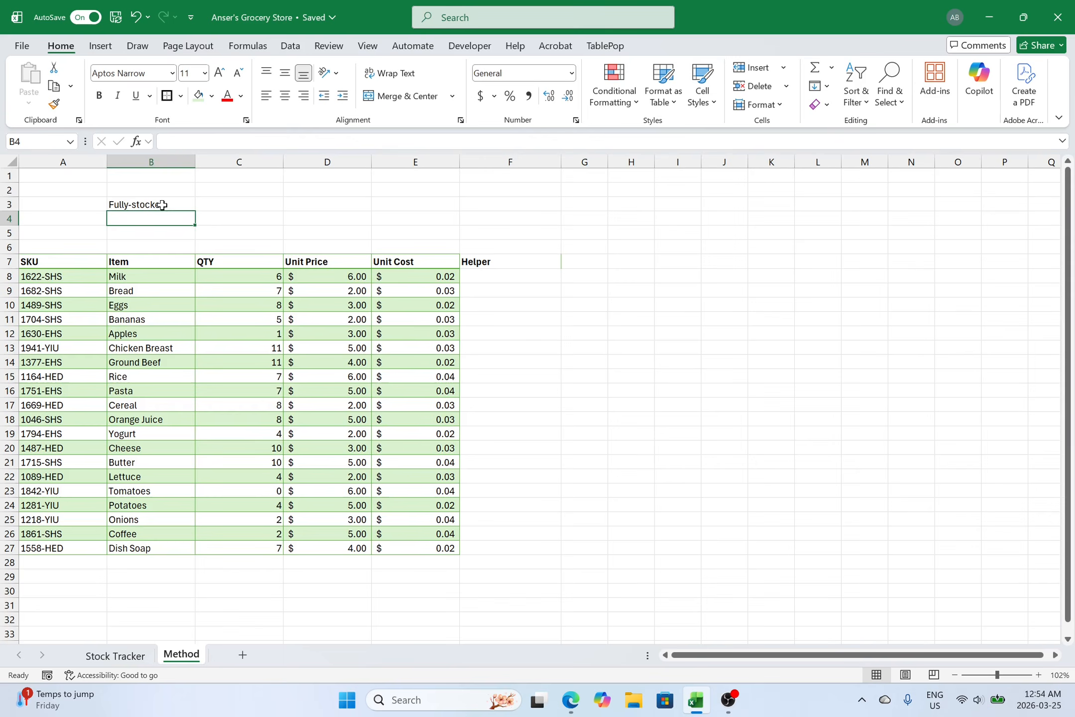
{"action": "type", "text": "Limited Inventory"}
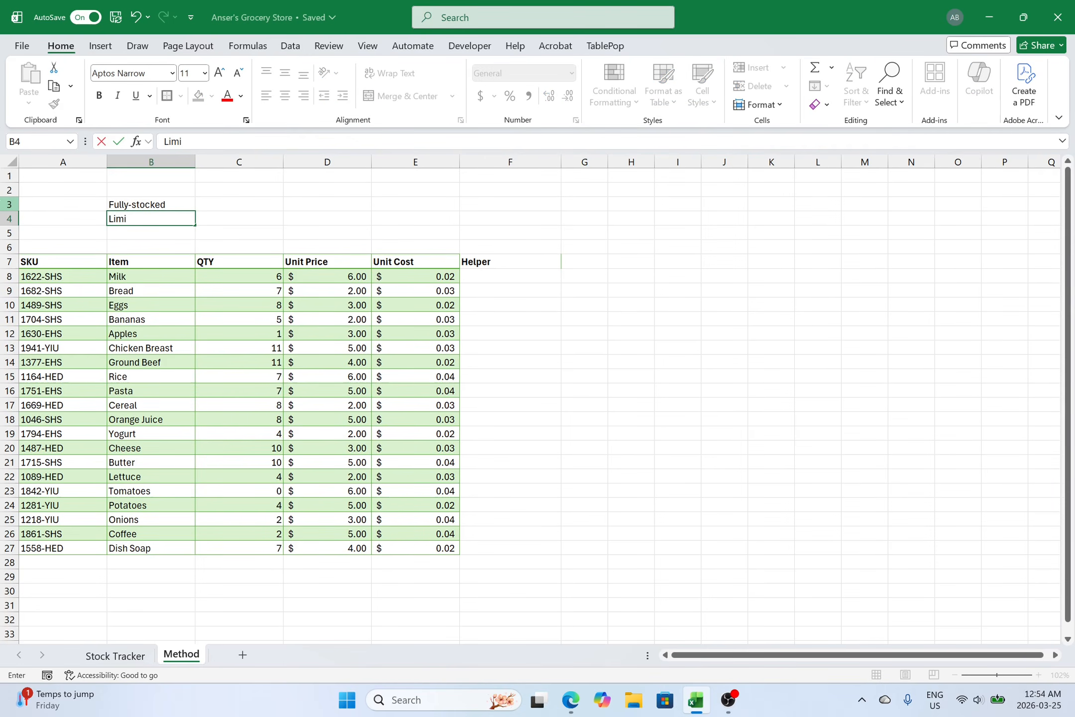
{"action": "key", "text": "Return"}
{"action": "type", "text": "Stockout"}
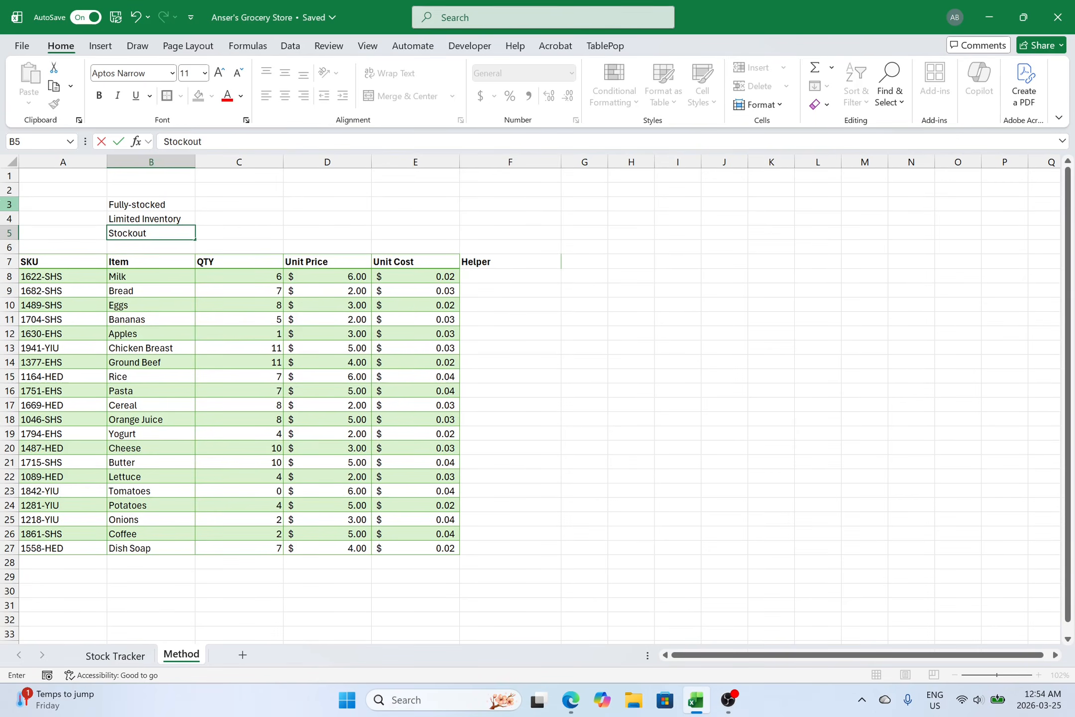
{"action": "key", "text": "Return"}
{"action": "left_click", "coordinate": [234, 234]}
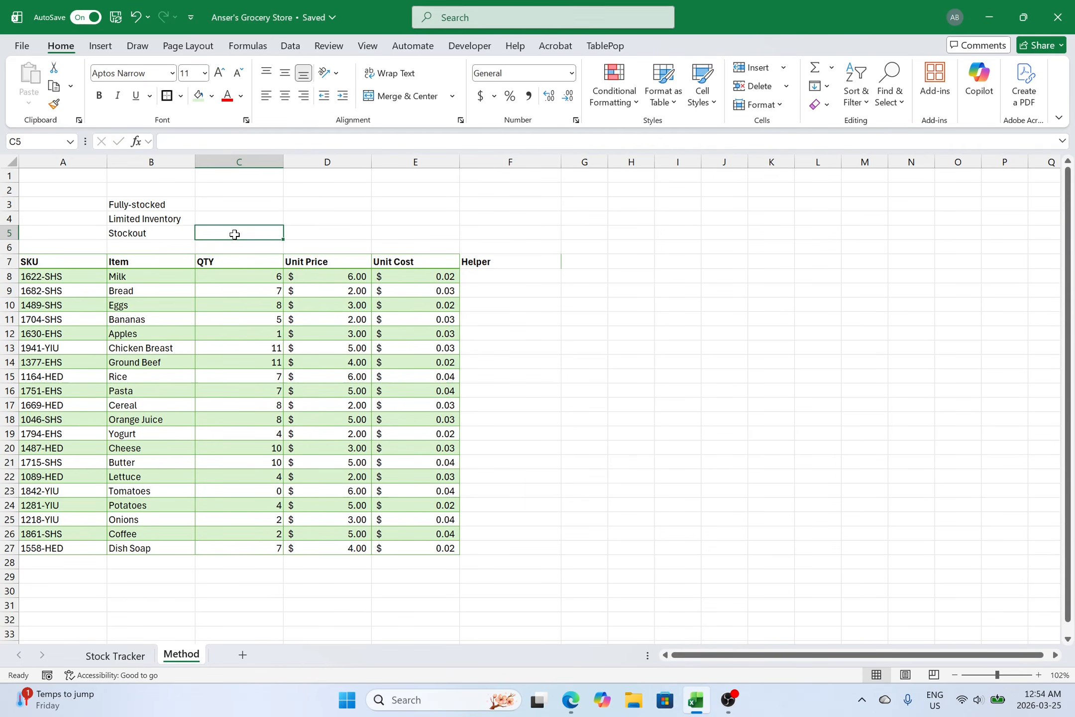
{"action": "left_click_drag", "start_coordinate": [260, 277], "coordinate": [243, 518]}
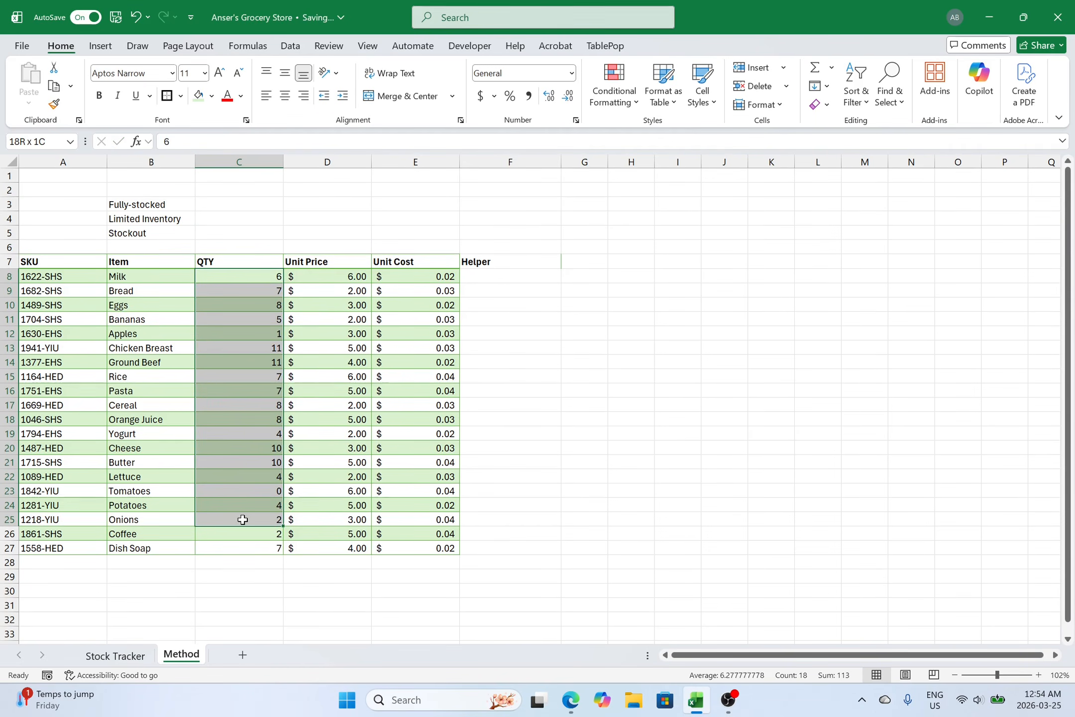
{"action": "left_click", "coordinate": [215, 236]}
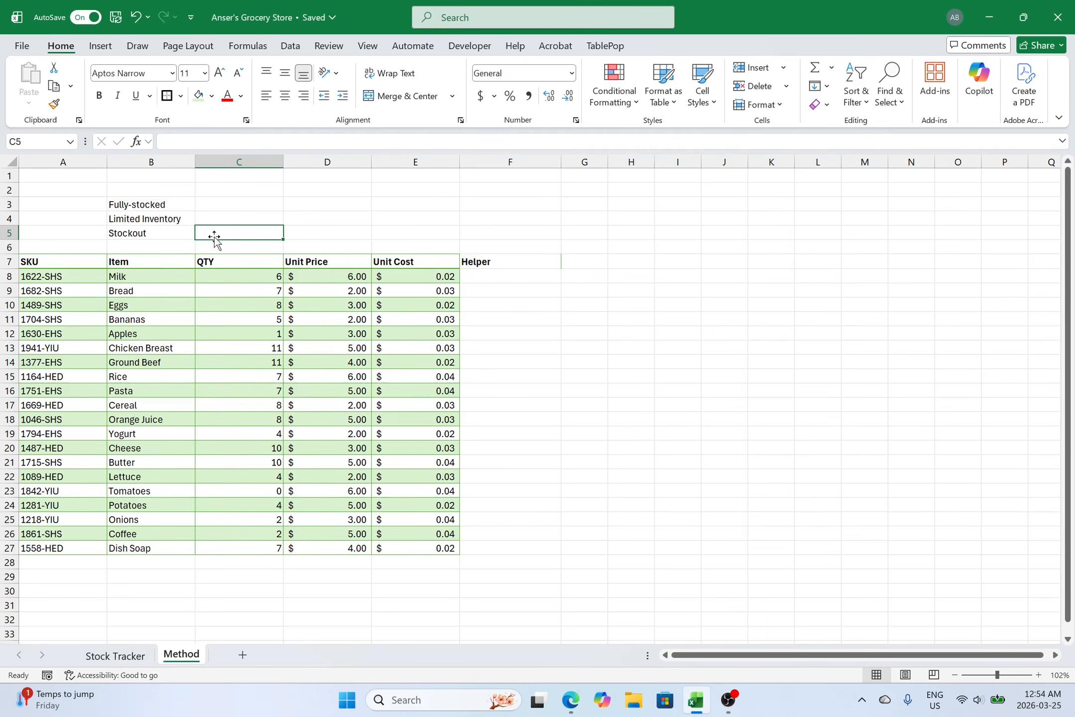
{"action": "left_click", "coordinate": [220, 205]}
{"action": "left_click_drag", "start_coordinate": [236, 289], "coordinate": [254, 517]}
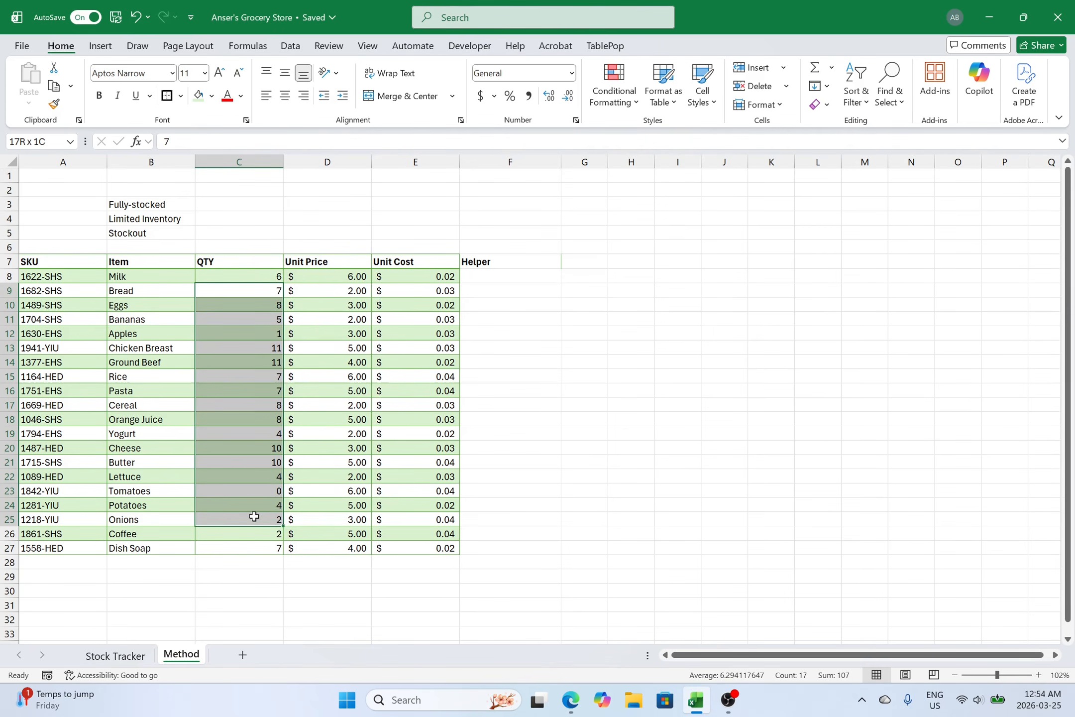
{"action": "left_click", "coordinate": [230, 222]}
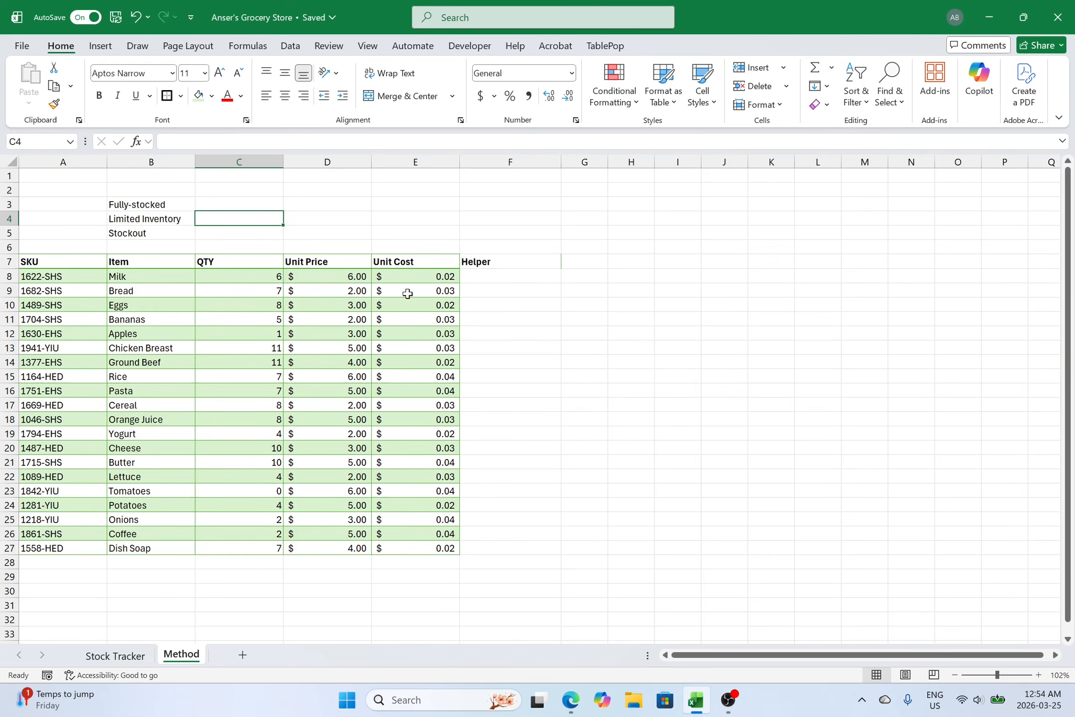
{"action": "left_click", "coordinate": [511, 309]}
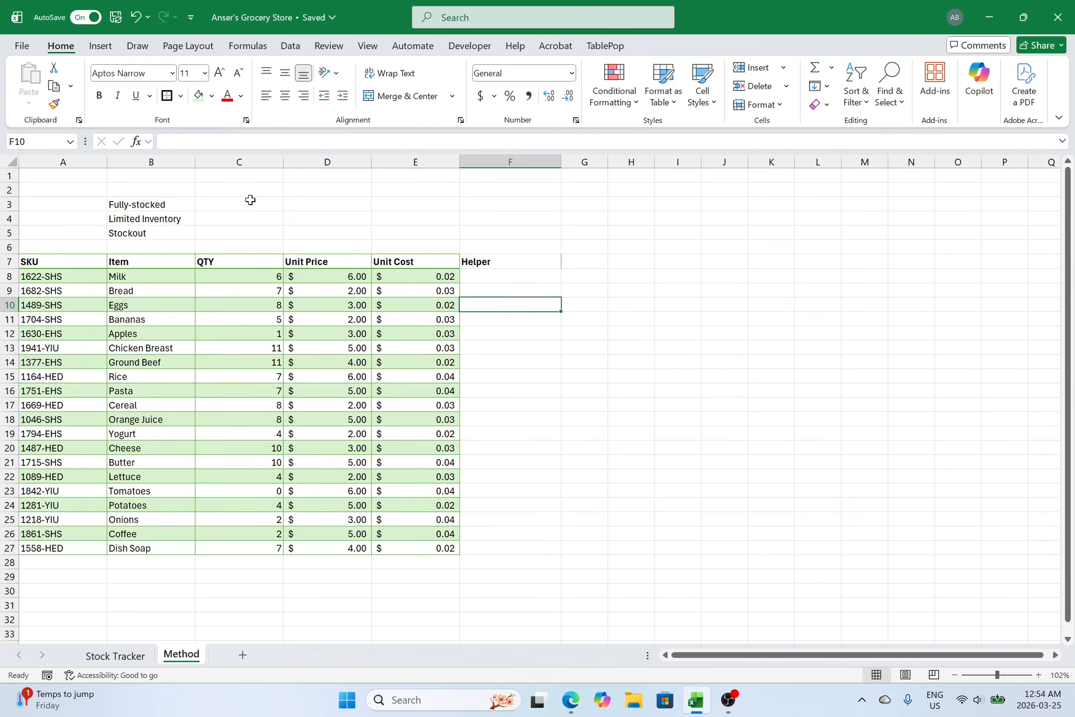
Insert checkboxes in cells C3:C5 beside the three stock condition labels
{"action": "left_click_drag", "start_coordinate": [236, 204], "coordinate": [233, 231]}
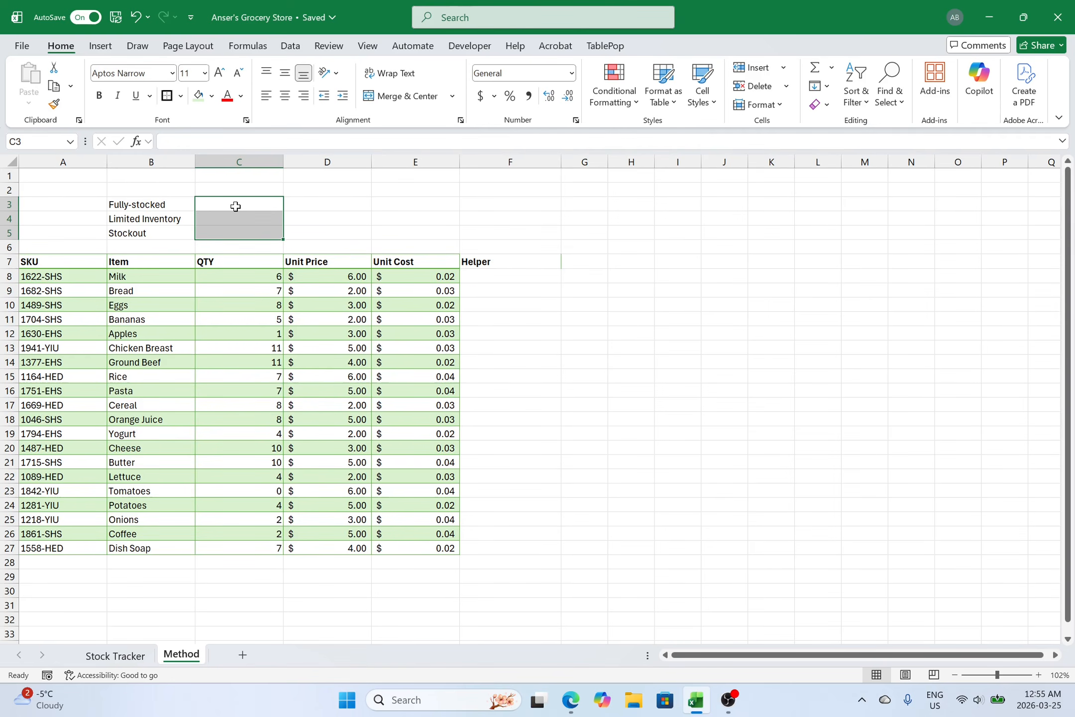
{"action": "left_click", "coordinate": [106, 49]}
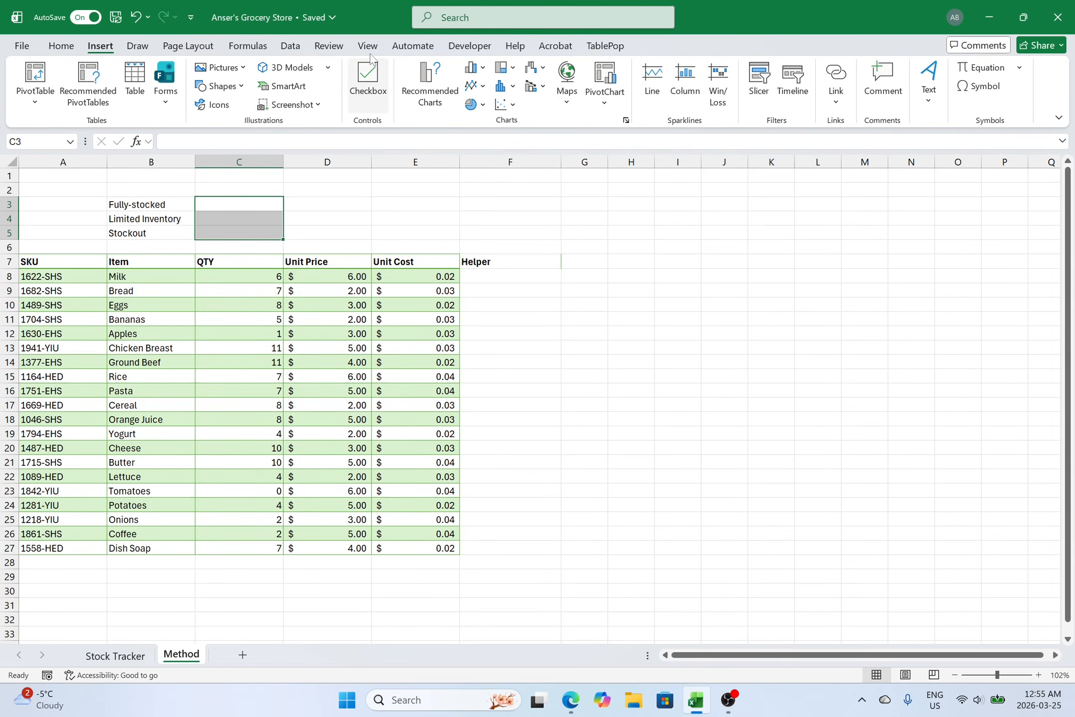
{"action": "left_click", "coordinate": [371, 80]}
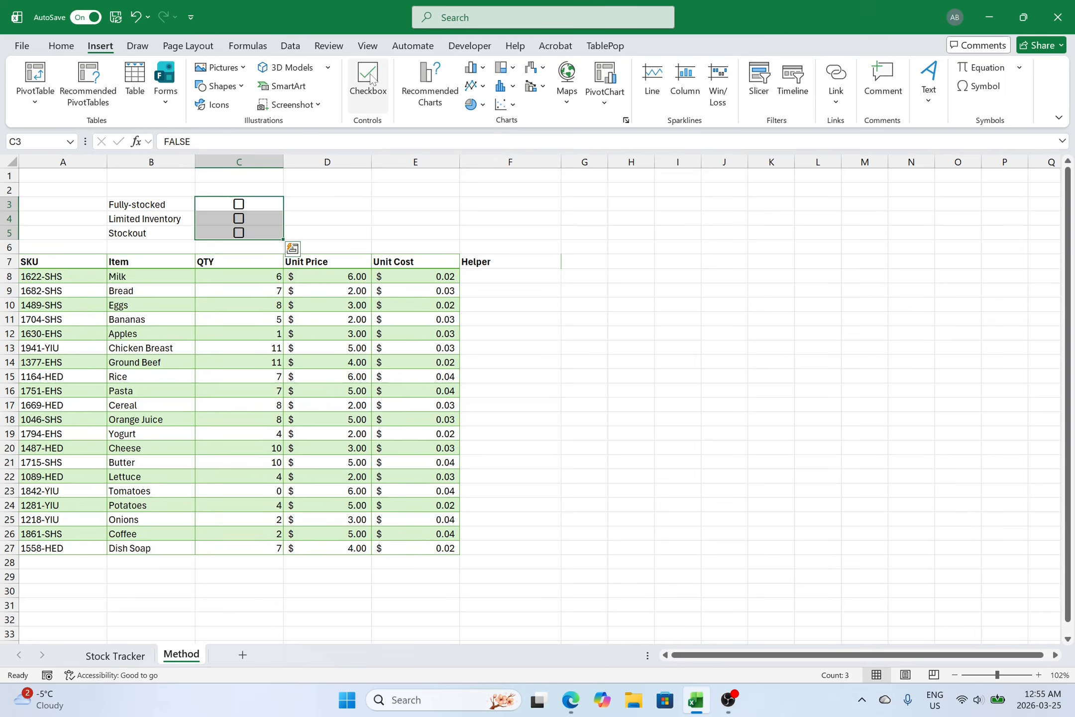
{"action": "left_click", "coordinate": [311, 206]}
Test the Fully-stocked, Limited Inventory and Stockout checkboxes by checking all three and clearing them again
{"action": "left_click", "coordinate": [239, 204]}
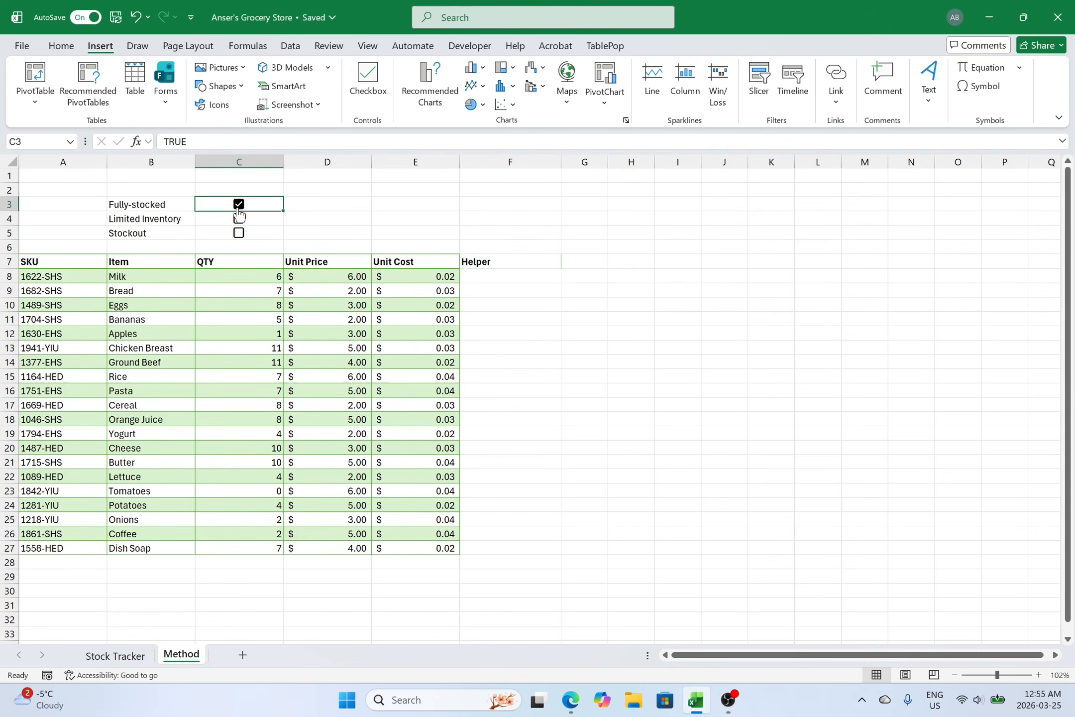
{"action": "left_click", "coordinate": [239, 218]}
{"action": "left_click", "coordinate": [239, 234]}
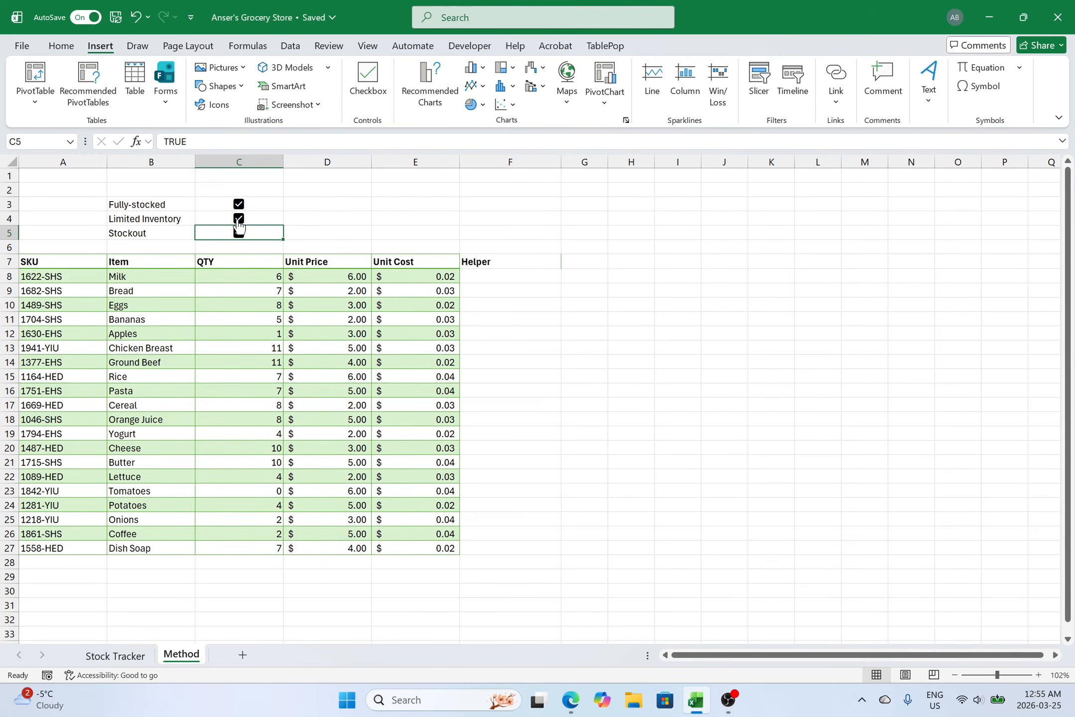
{"action": "left_click", "coordinate": [239, 219]}
{"action": "left_click", "coordinate": [239, 204]}
{"action": "left_click", "coordinate": [240, 234]}
{"action": "left_click", "coordinate": [473, 278]}
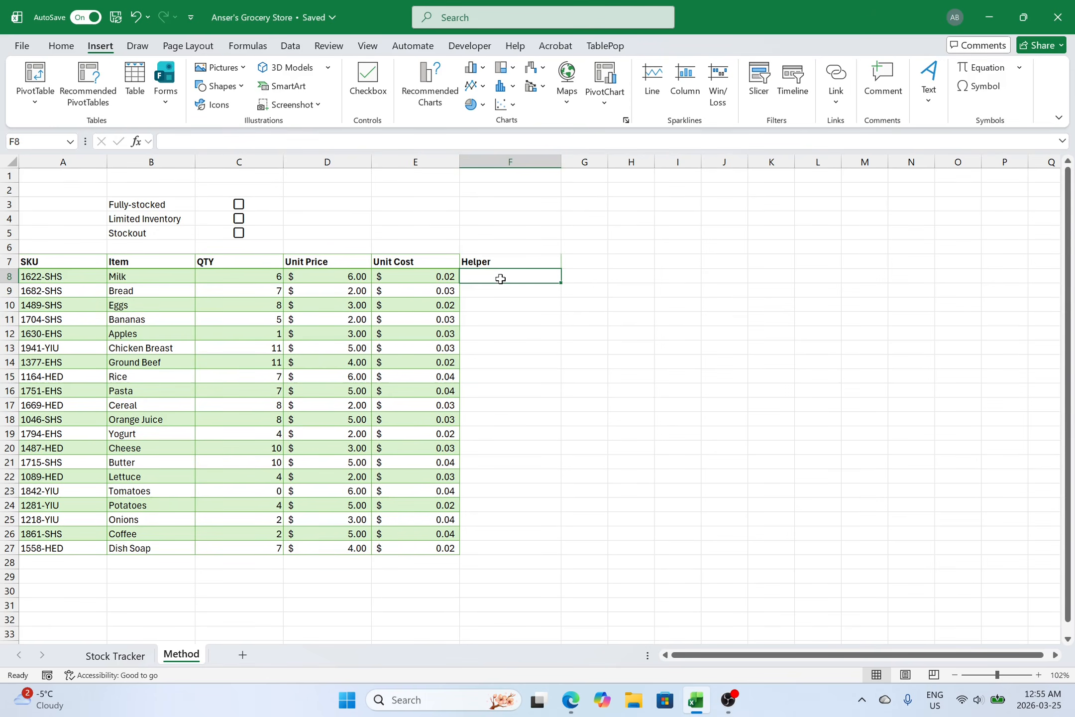
{"action": "left_click_drag", "start_coordinate": [500, 279], "coordinate": [504, 382]}
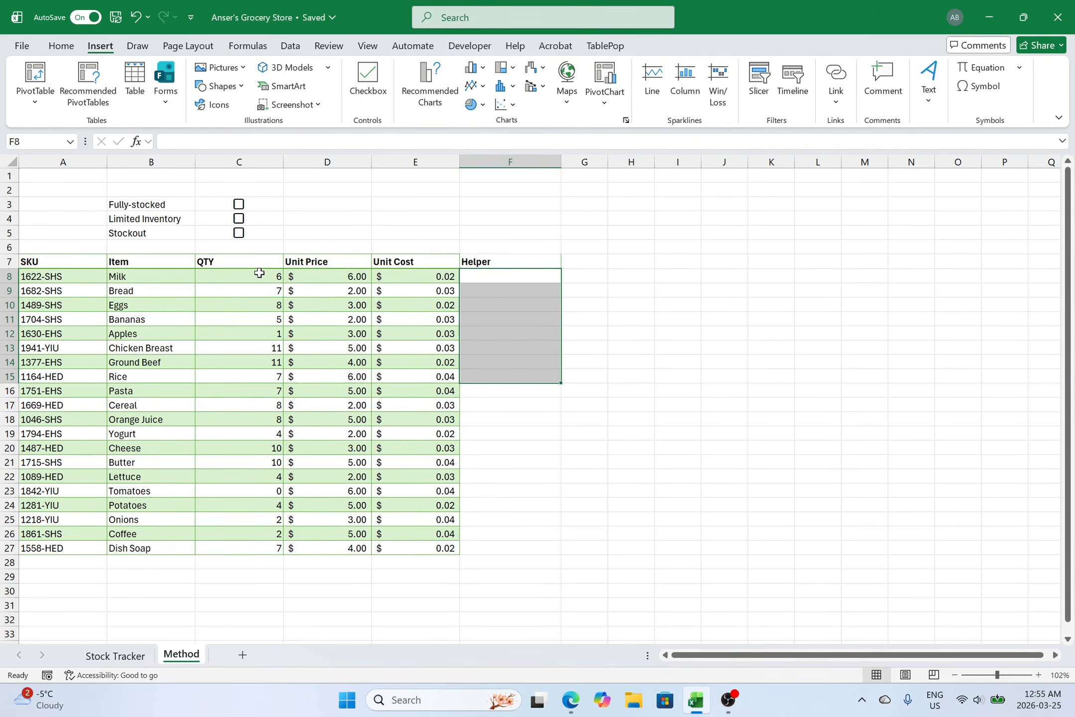
{"action": "left_click_drag", "start_coordinate": [260, 274], "coordinate": [267, 512]}
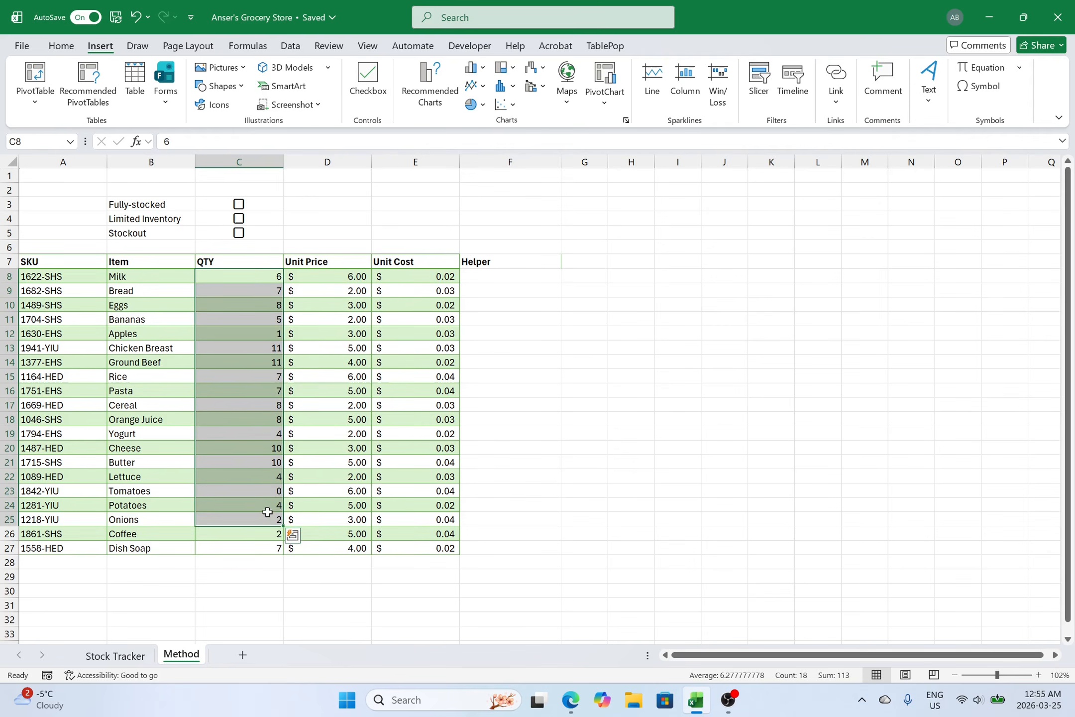
{"action": "left_click", "coordinate": [478, 275]}
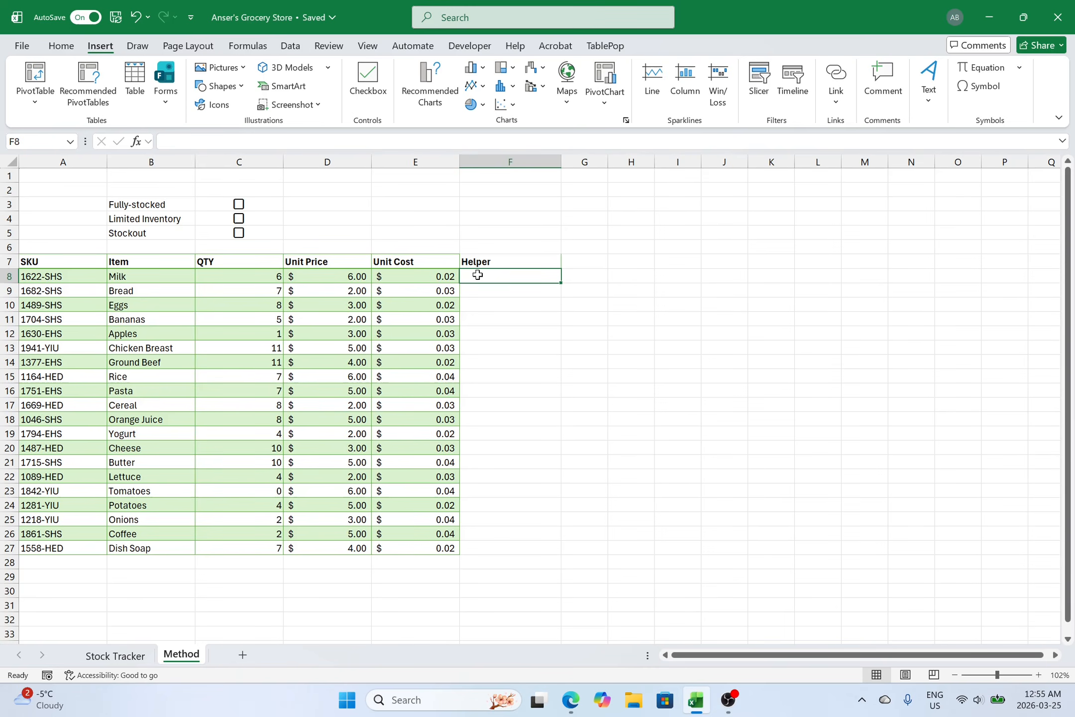
{"action": "left_click", "coordinate": [484, 292]}
Start an IFS formula in Helper cell F8 that returns "Fully-stocked" when C8>=5
{"action": "left_click", "coordinate": [487, 273]}
{"action": "type", "text": "="}
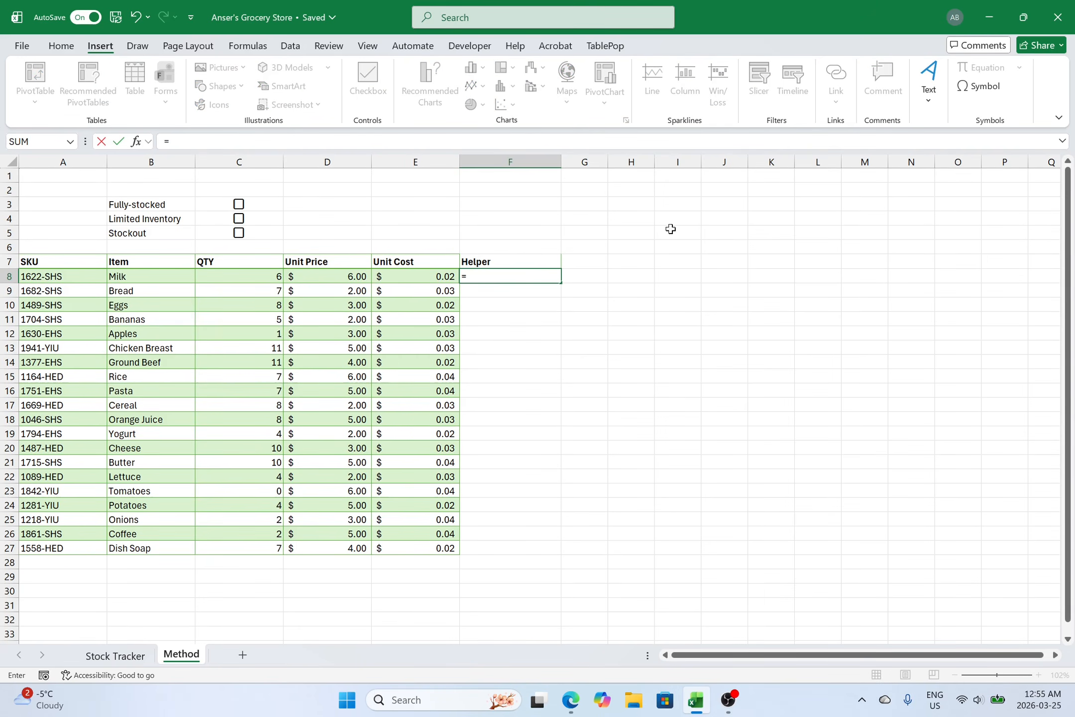
{"action": "type", "text": "ifs("}
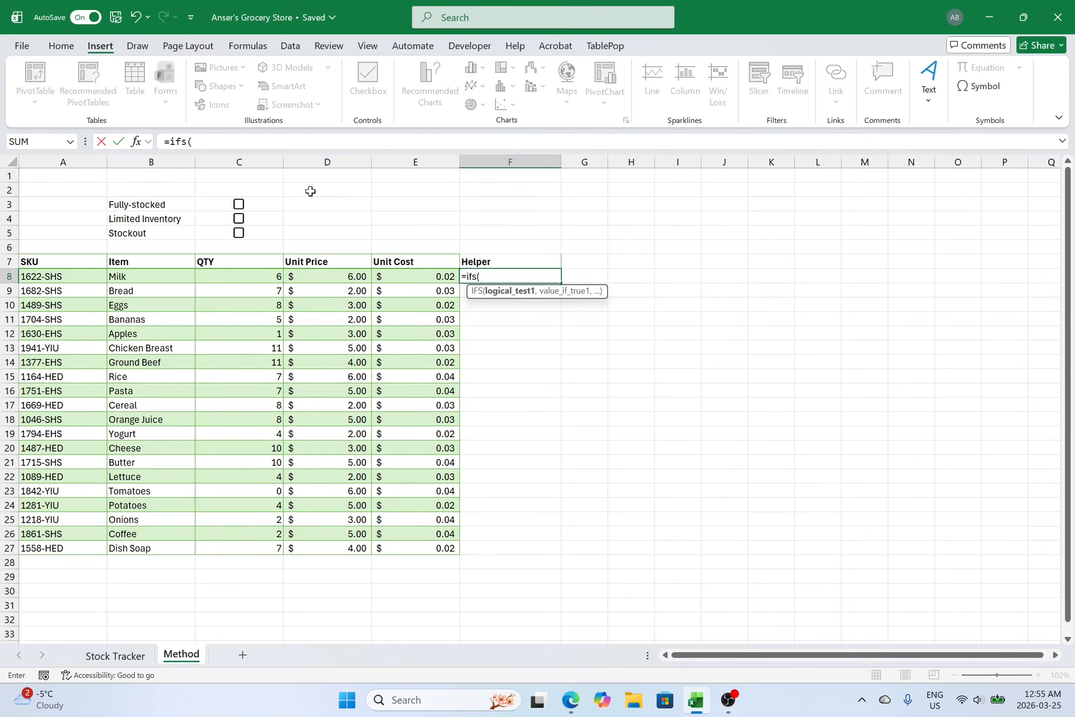
{"action": "left_click", "coordinate": [236, 279]}
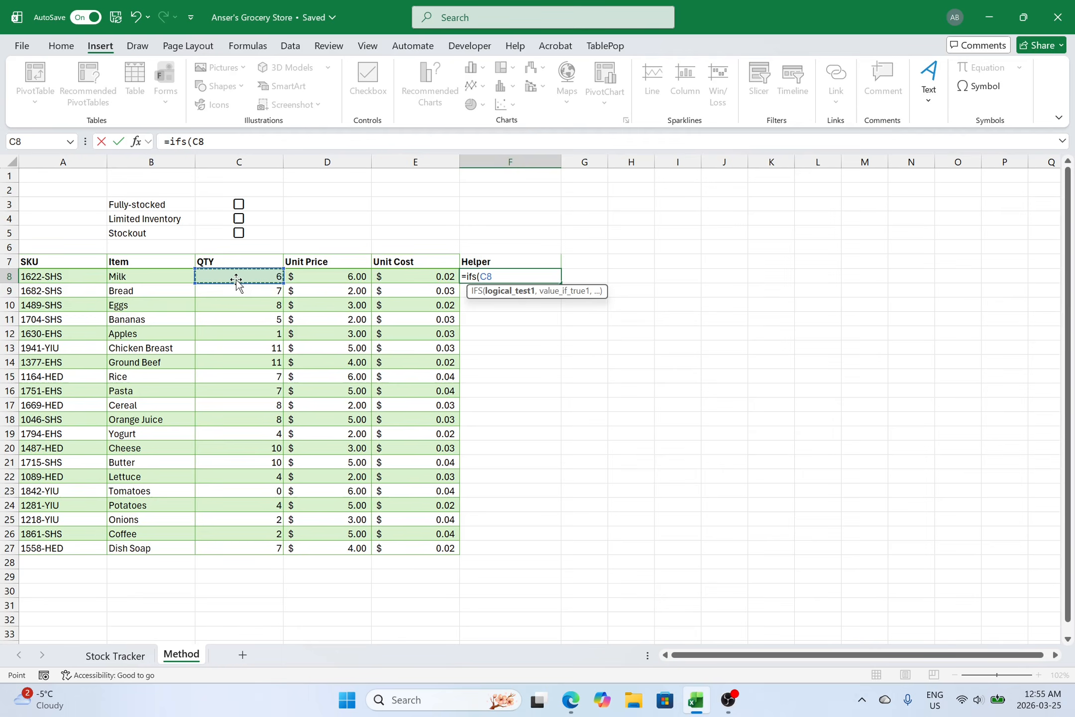
{"action": "type", "text": "="}
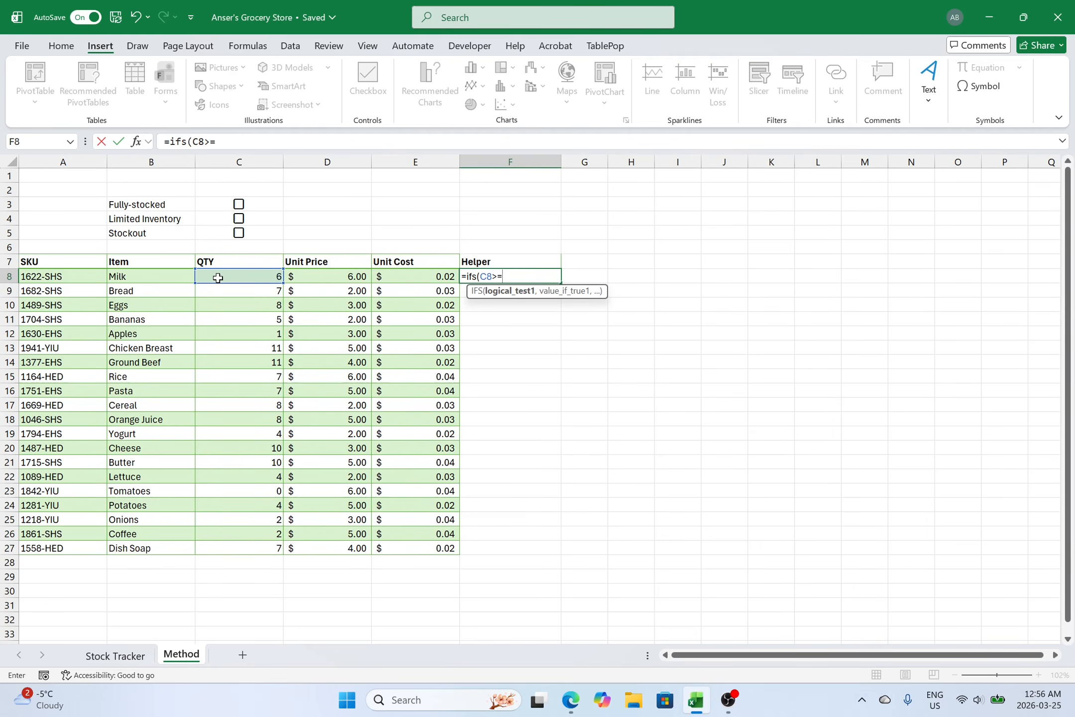
{"action": "type", "text": "5,"}
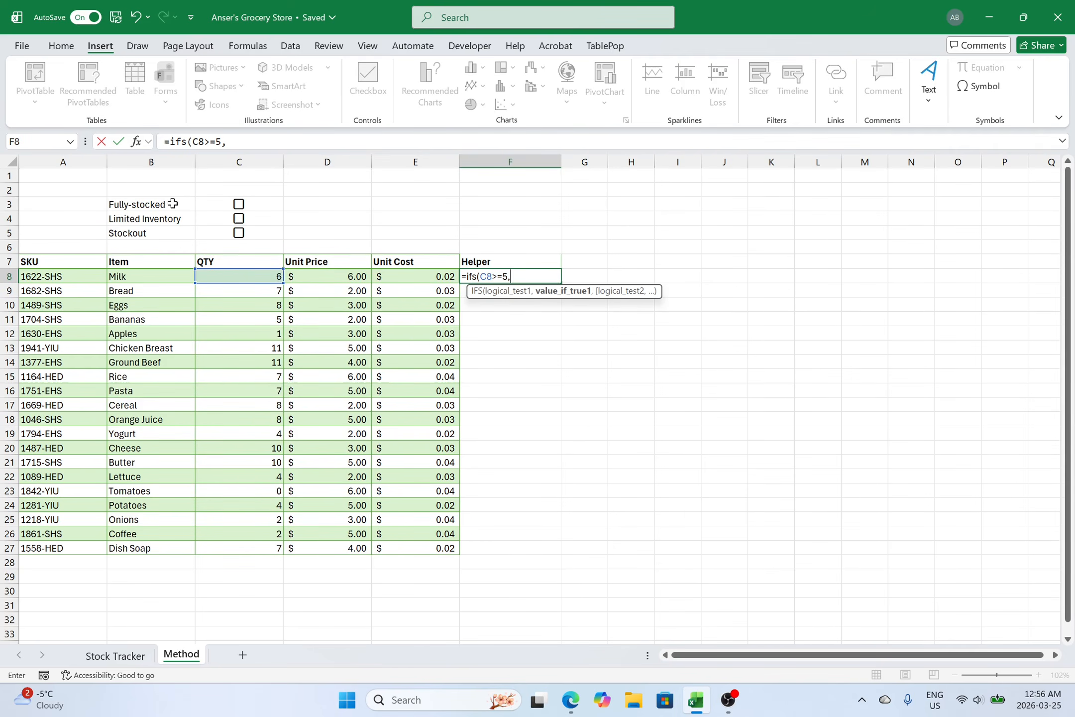
{"action": "key", "text": "ctrl+v"}
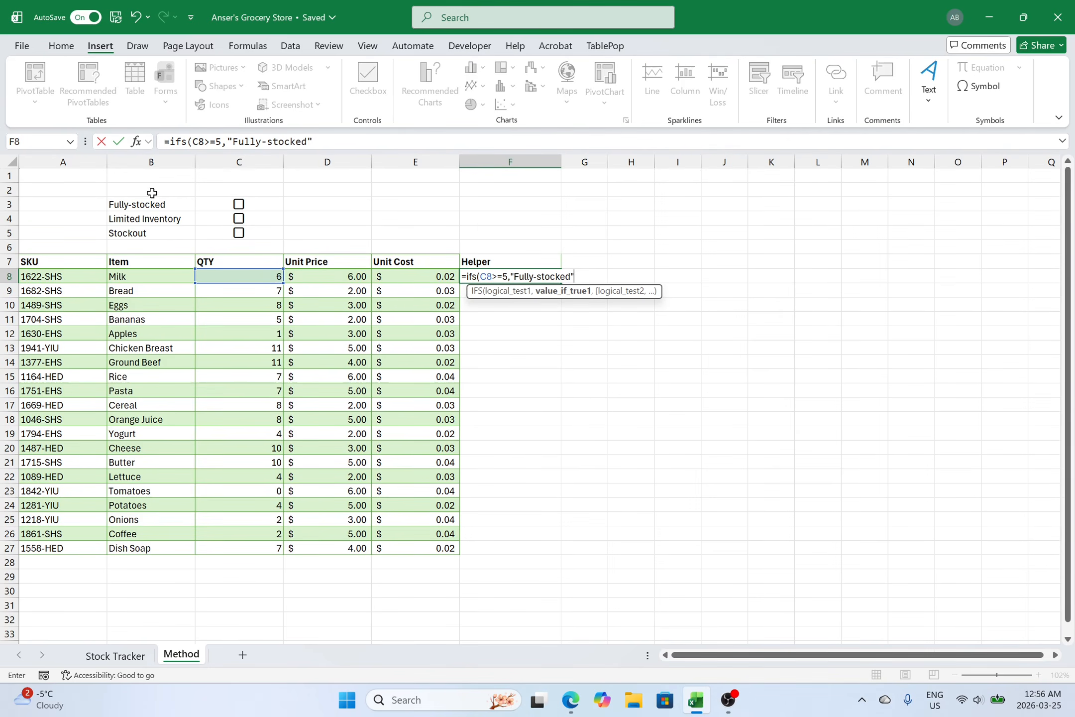
Add a second test to F8's IFS formula using AND with the conditions C8>=1 and C8<5
{"action": "type", "text": ","}
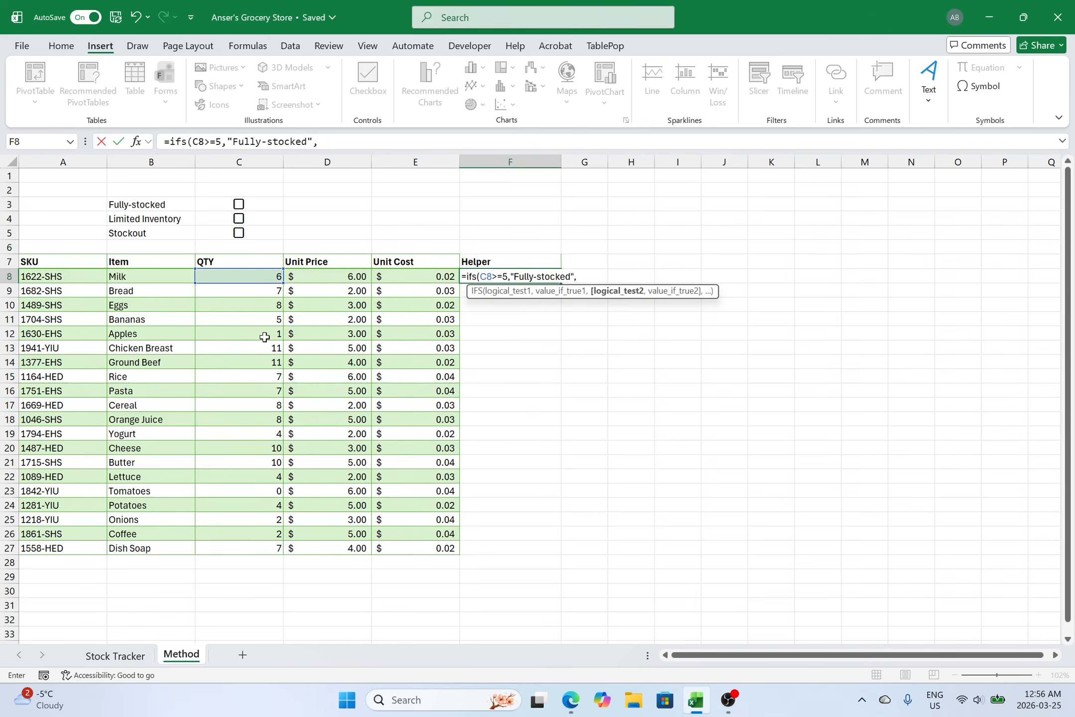
{"action": "type", "text": "and("}
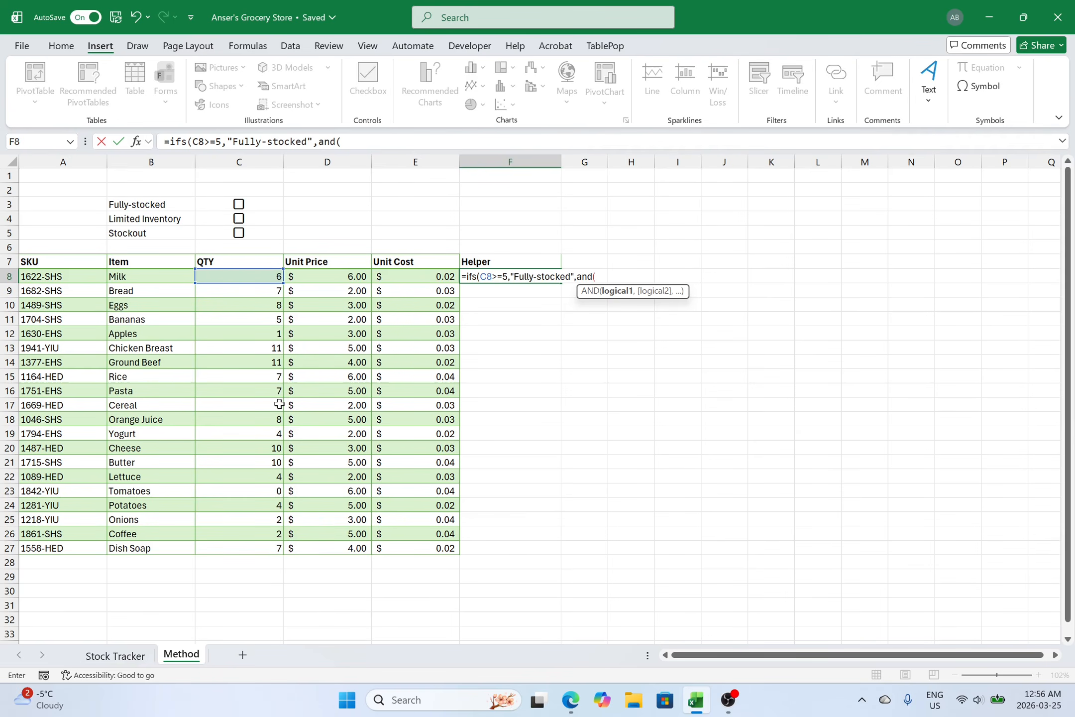
{"action": "left_click", "coordinate": [236, 274]}
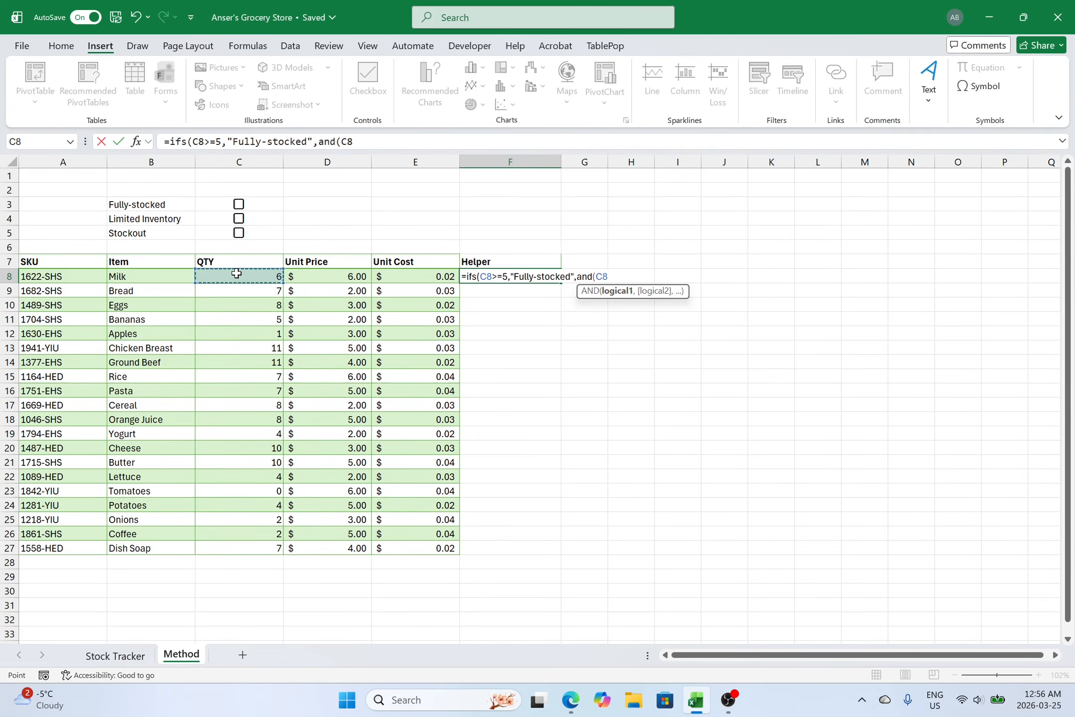
{"action": "type", "text": ">="}
{"action": "key", "text": "BackSpace"}
{"action": "type", "text": "1,"}
{"action": "key", "text": "BackSpace"}
{"action": "type", "text": "),"}
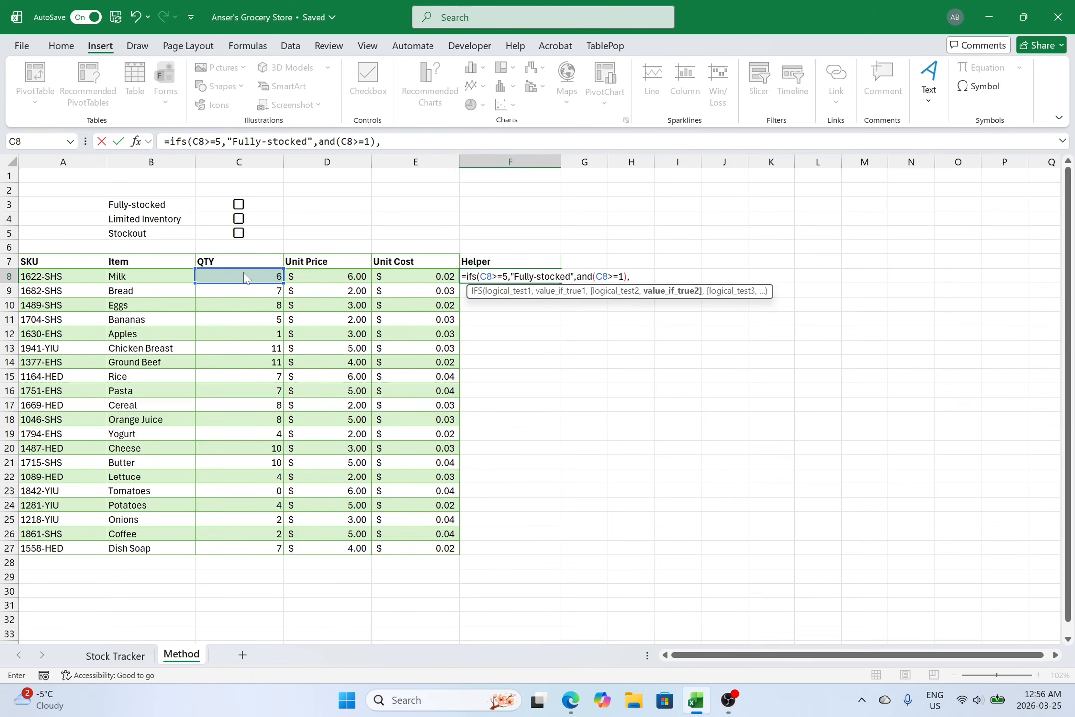
{"action": "left_click", "coordinate": [244, 274]}
{"action": "type", "text": "<5"}
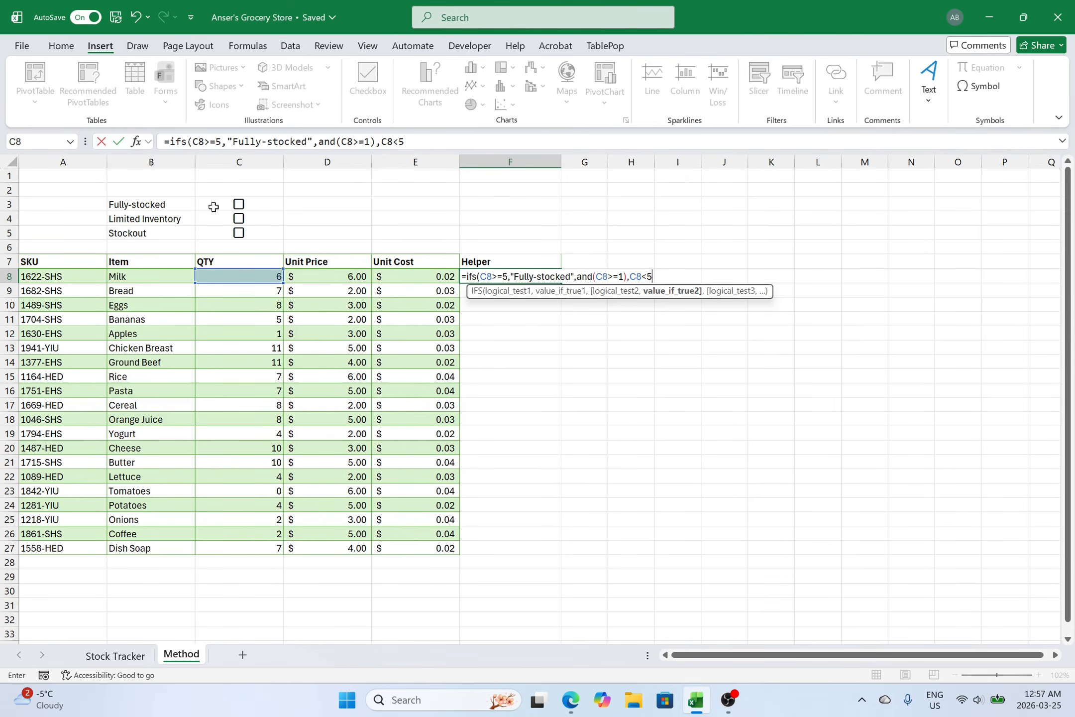
{"action": "type", "text": ")"}
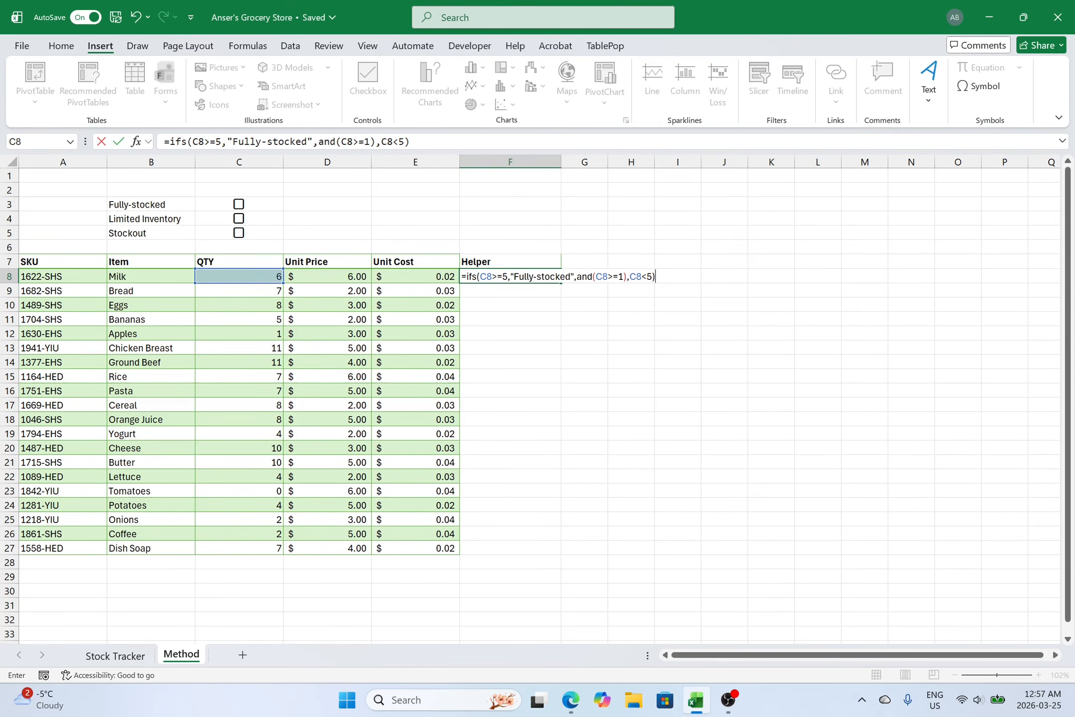
Enclose the C8<5 condition in its own parentheses and wrap the whole AND test in F8's formula in an outer pair
{"action": "left_click", "coordinate": [360, 142]}
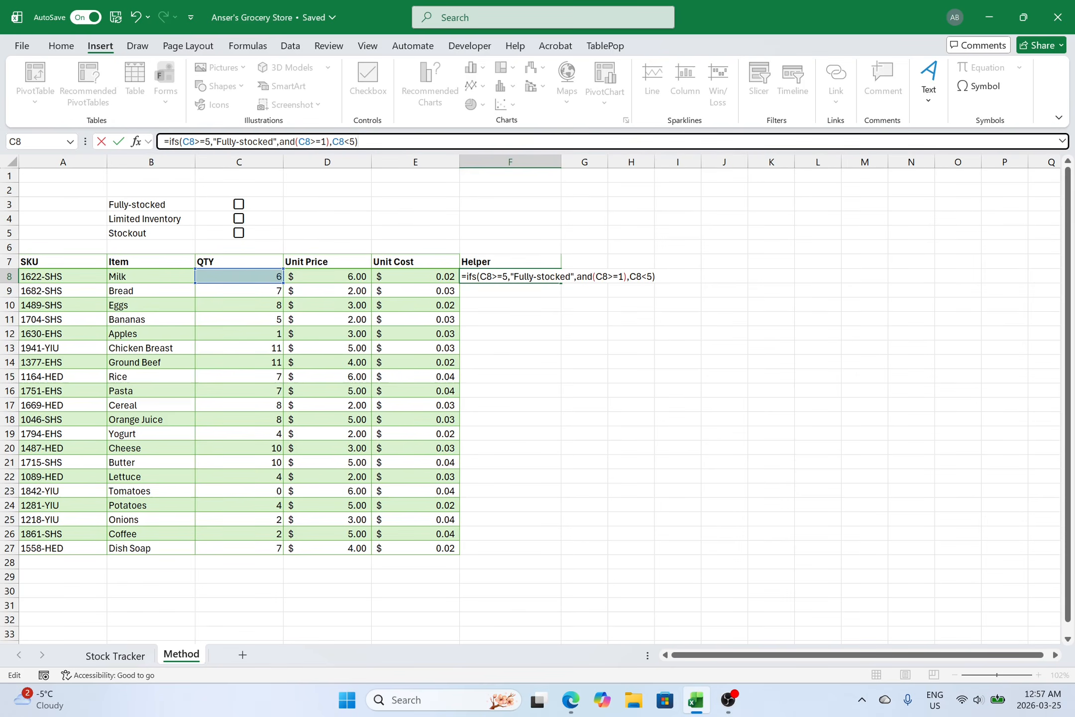
{"action": "key", "text": "Left"}
{"action": "key", "text": "Left"}
{"action": "key", "text": "Left"}
{"action": "key", "text": "Left"}
{"action": "key", "text": "Left"}
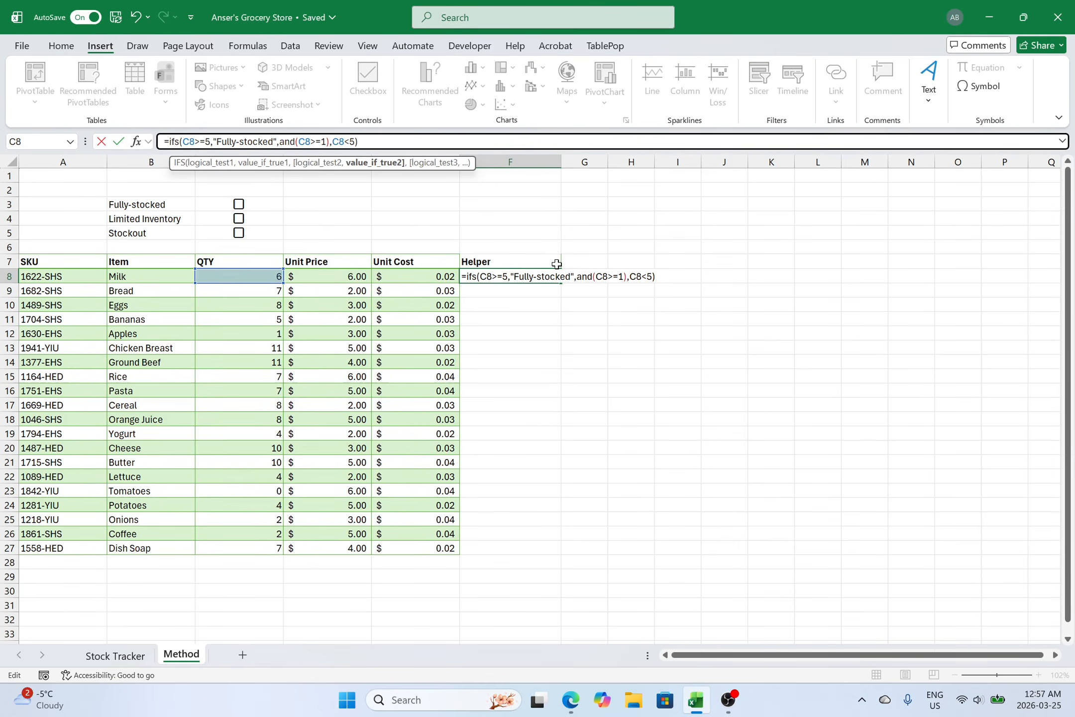
{"action": "type", "text": "("}
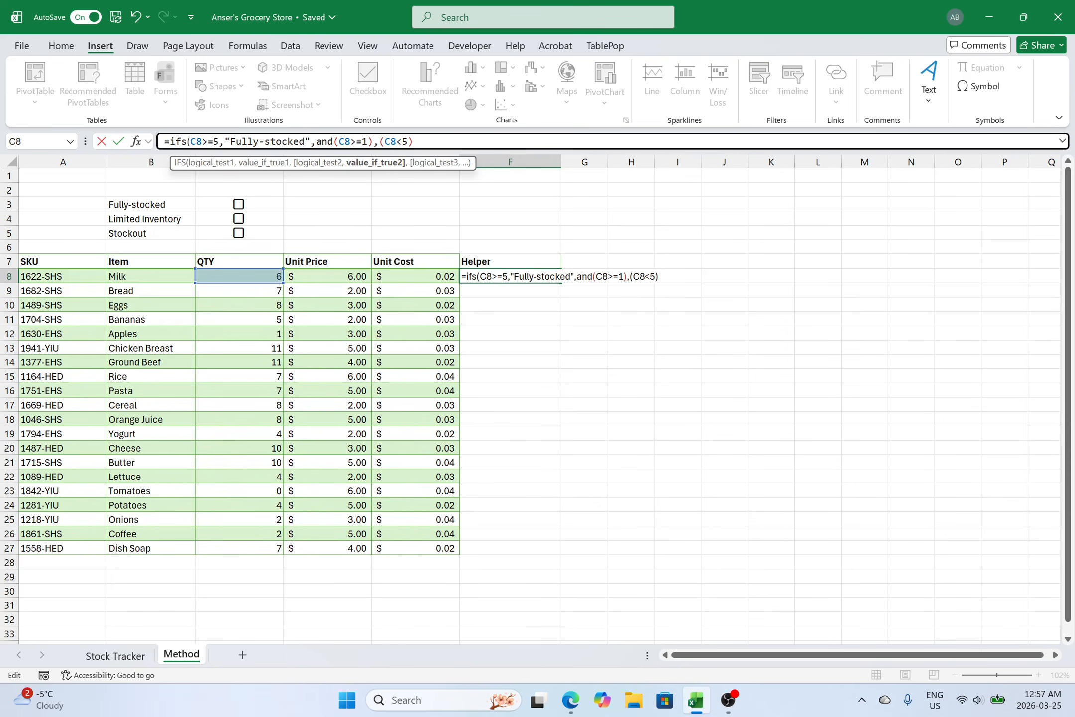
{"action": "type", "text": ","}
{"action": "key", "text": "BackSpace"}
{"action": "left_click", "coordinate": [322, 142]}
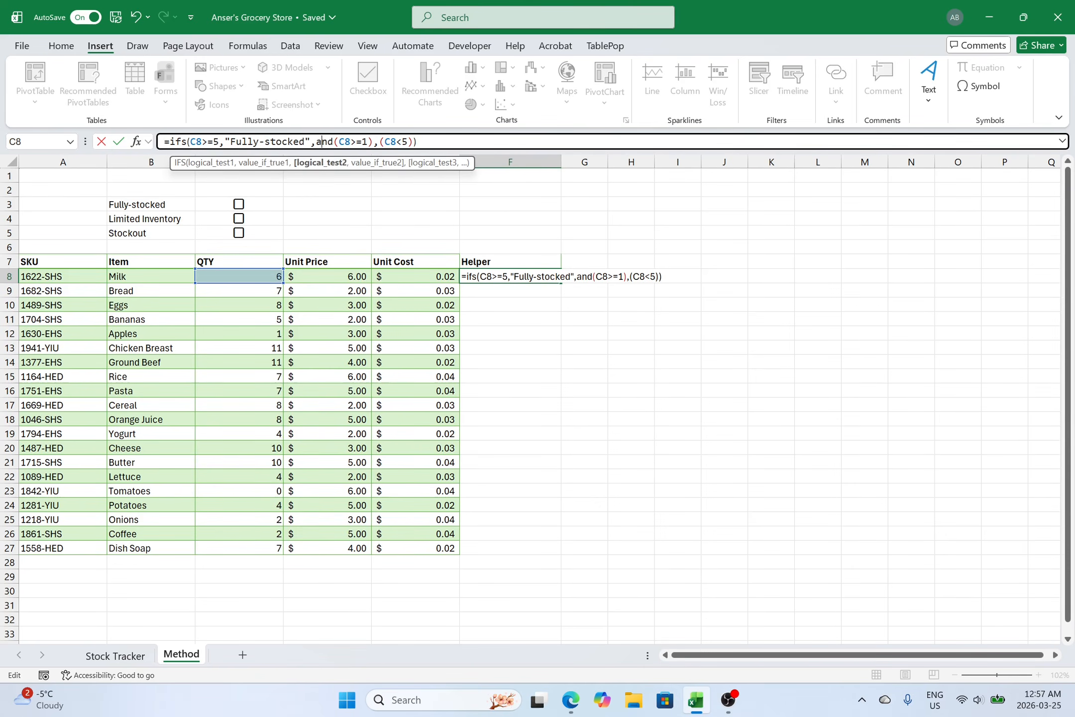
{"action": "type", "text": "("}
{"action": "key", "text": "End"}
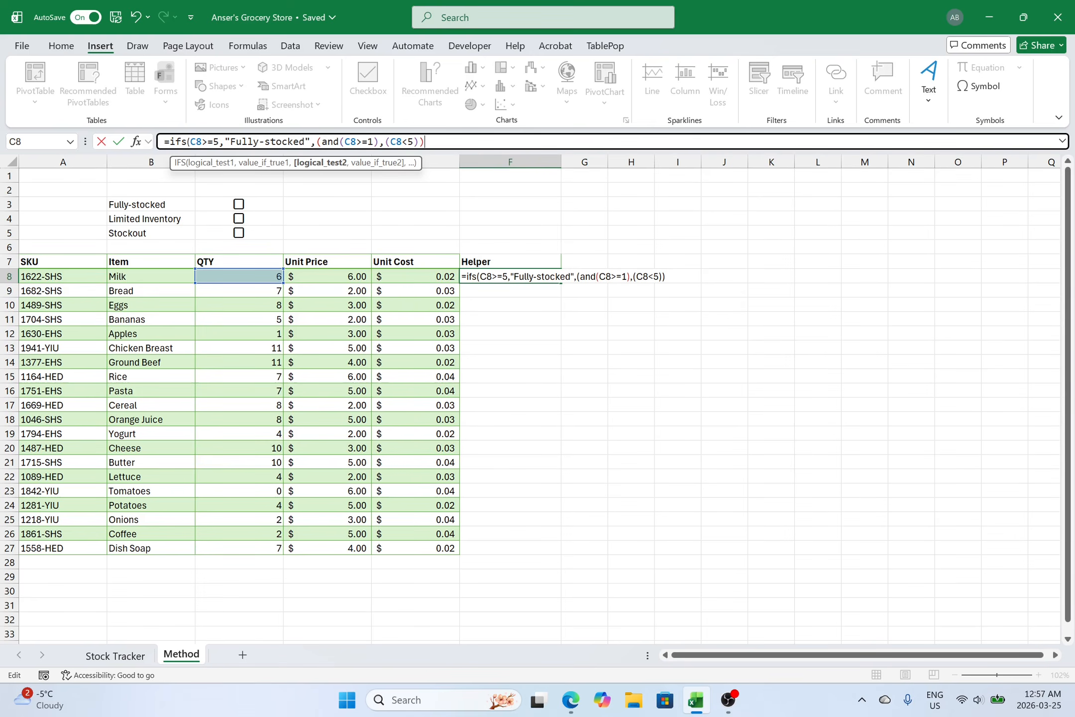
Make F8's formula return "Limited Inventory" when the AND test is met
{"action": "type", "text": ","}
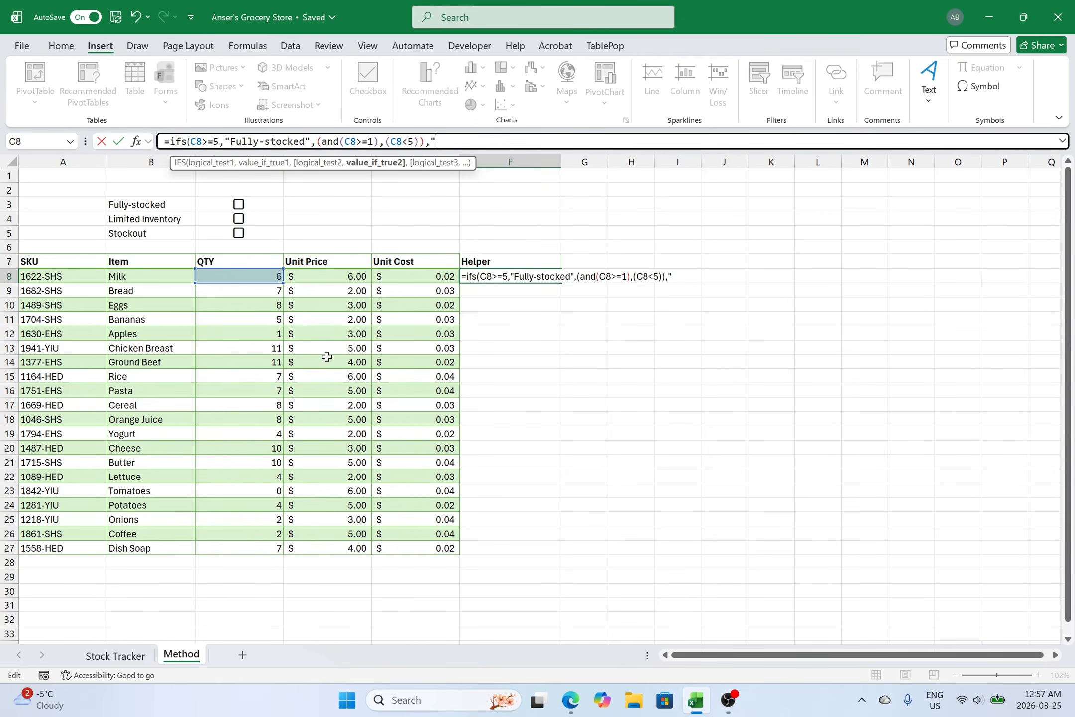
{"action": "type", "text": "Limited Inventoryt"}
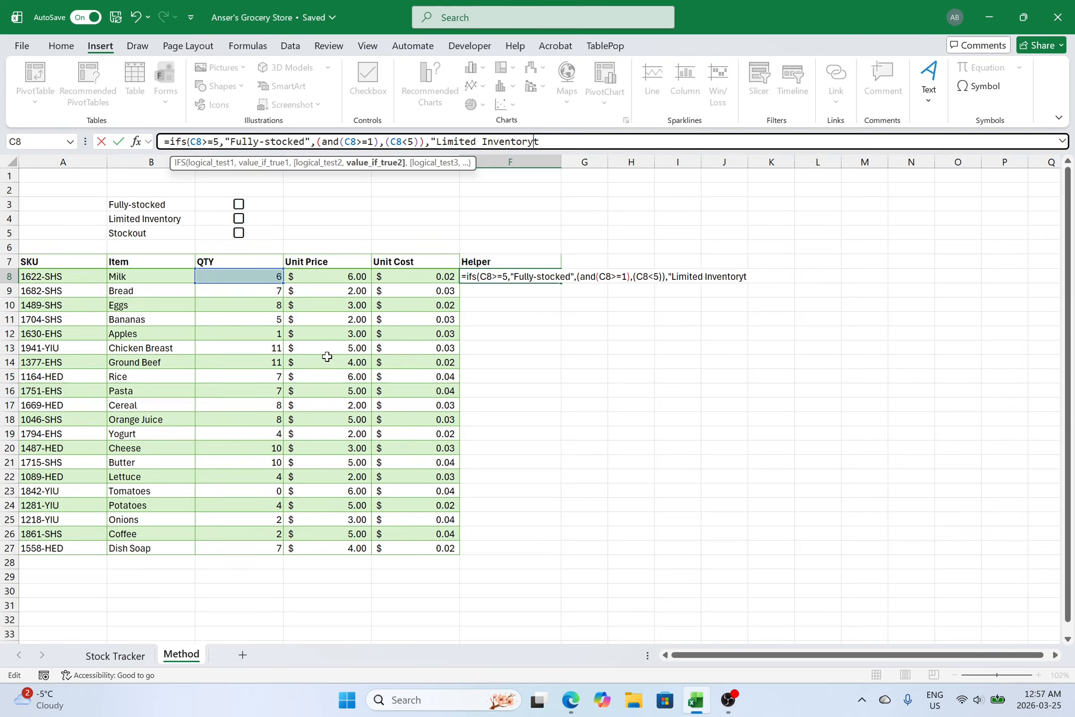
{"action": "key", "text": "BackSpace"}
{"action": "type", "text": "\","}
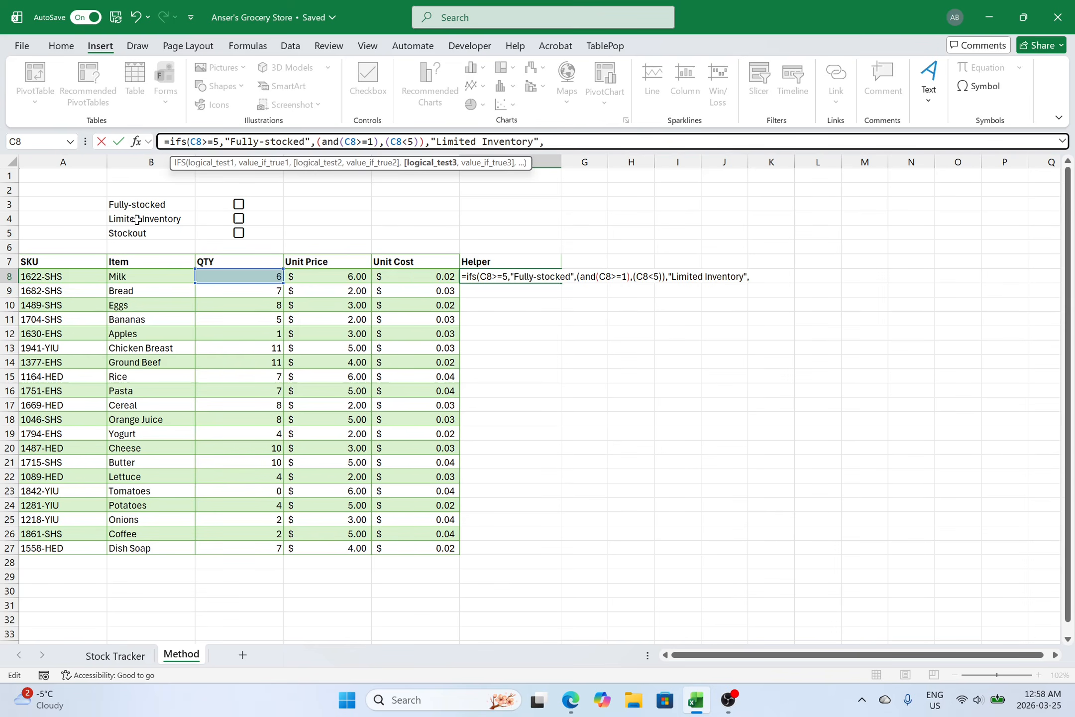
Complete F8's IFS formula with a third test, C8=0, returning "Stockout", and enter it
{"action": "left_click", "coordinate": [227, 278]}
{"action": "type", "text": "=0,"}
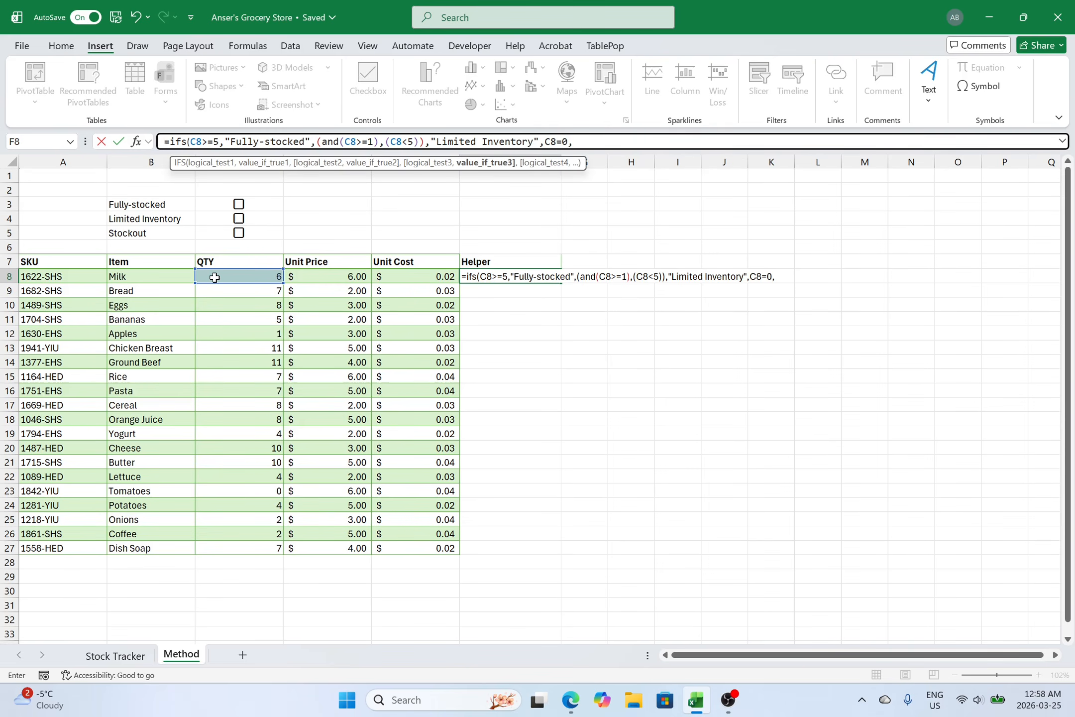
{"action": "type", "text": "\"Stockout\""}
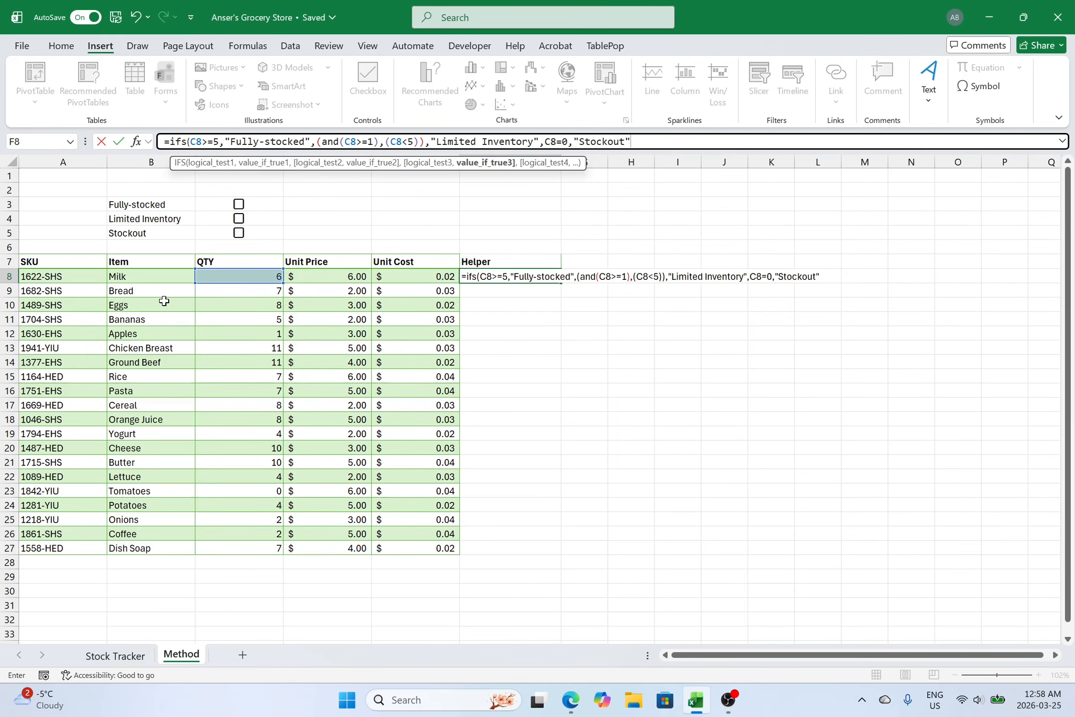
{"action": "type", "text": ")"}
{"action": "key", "text": "ctrl+Return"}
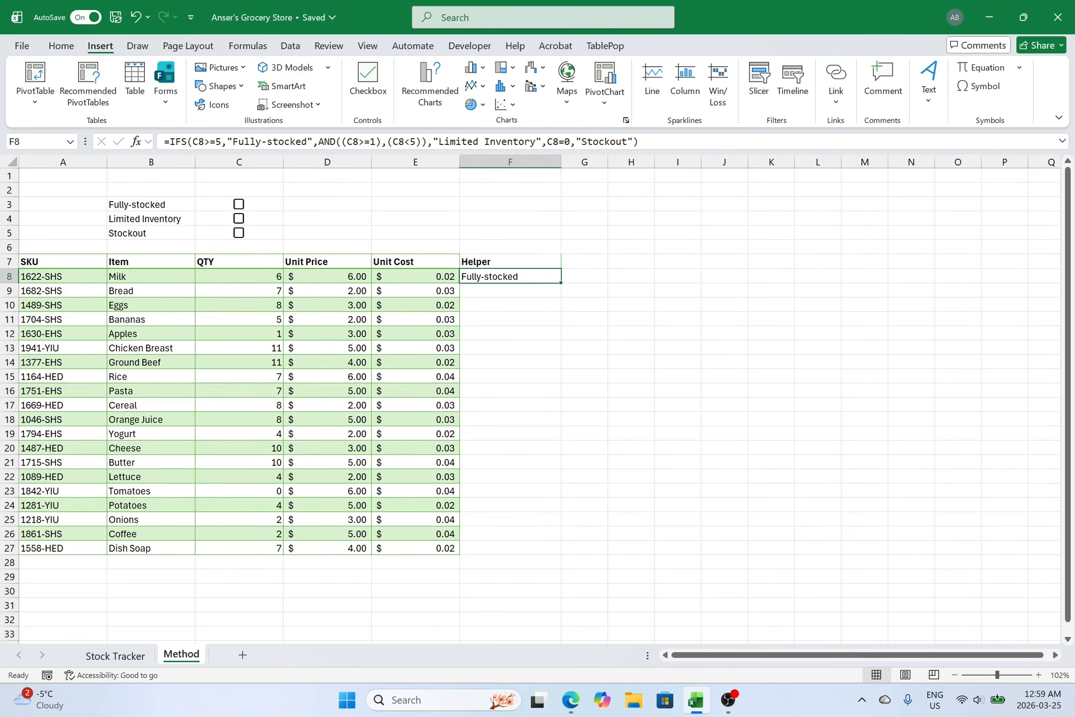
Try removing the extra parentheses around the AND conditions in F8's formula, restore them and re-enter the formula
{"action": "left_click", "coordinate": [342, 141]}
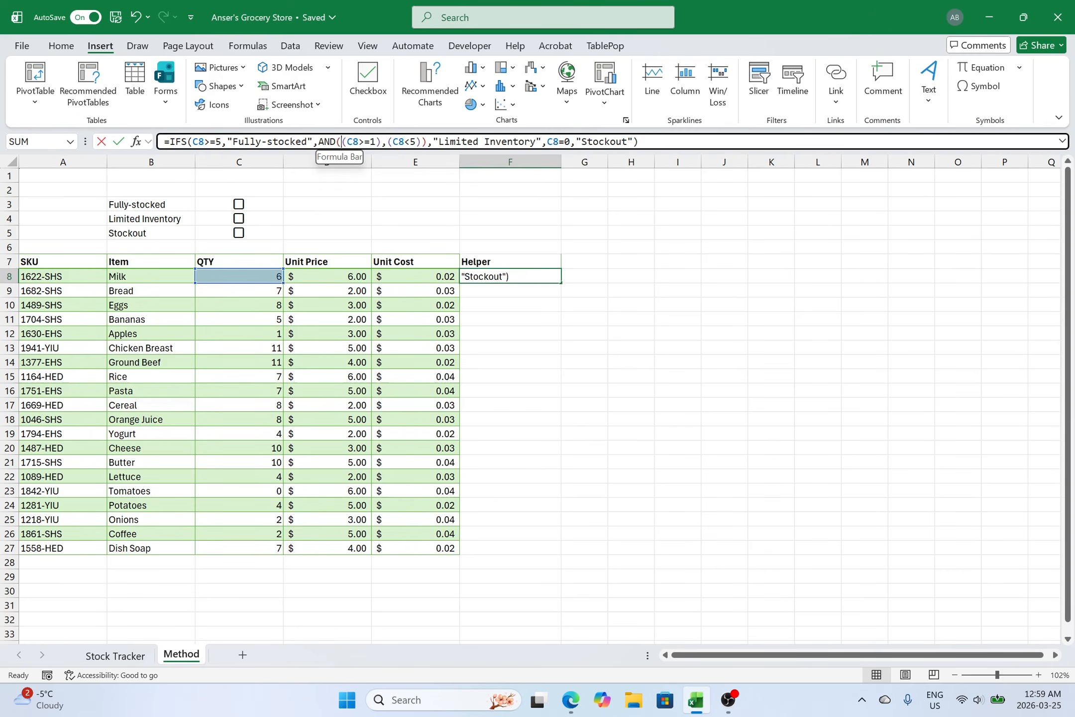
{"action": "key", "text": "BackSpace"}
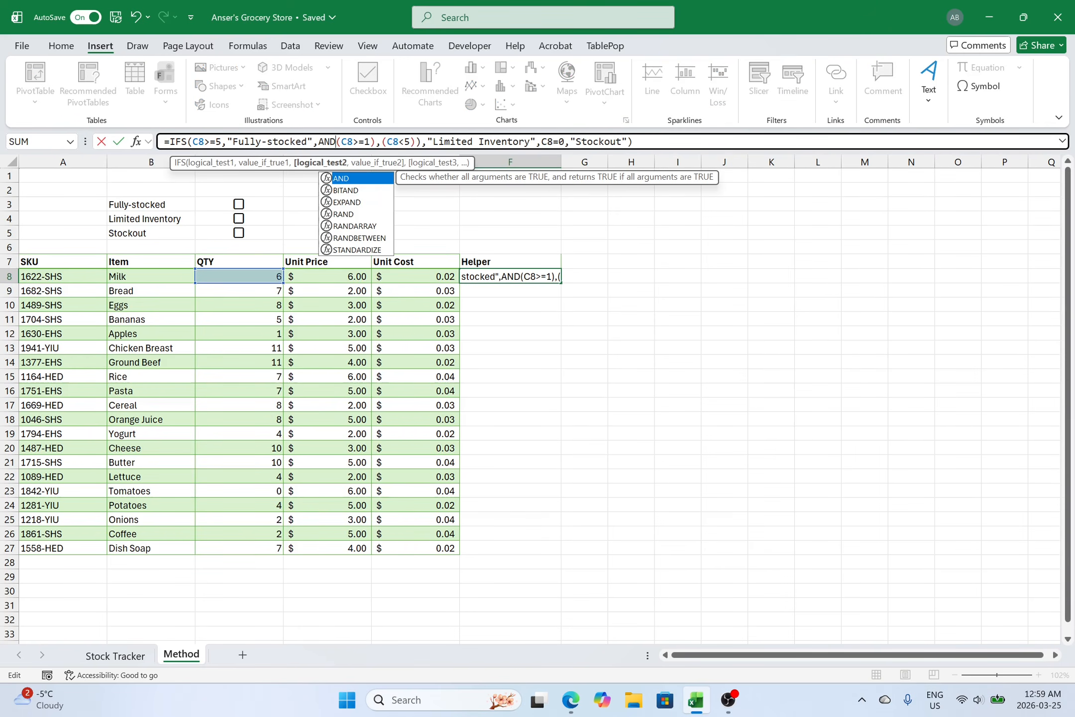
{"action": "left_click", "coordinate": [422, 142]}
{"action": "key", "text": "BackSpace"}
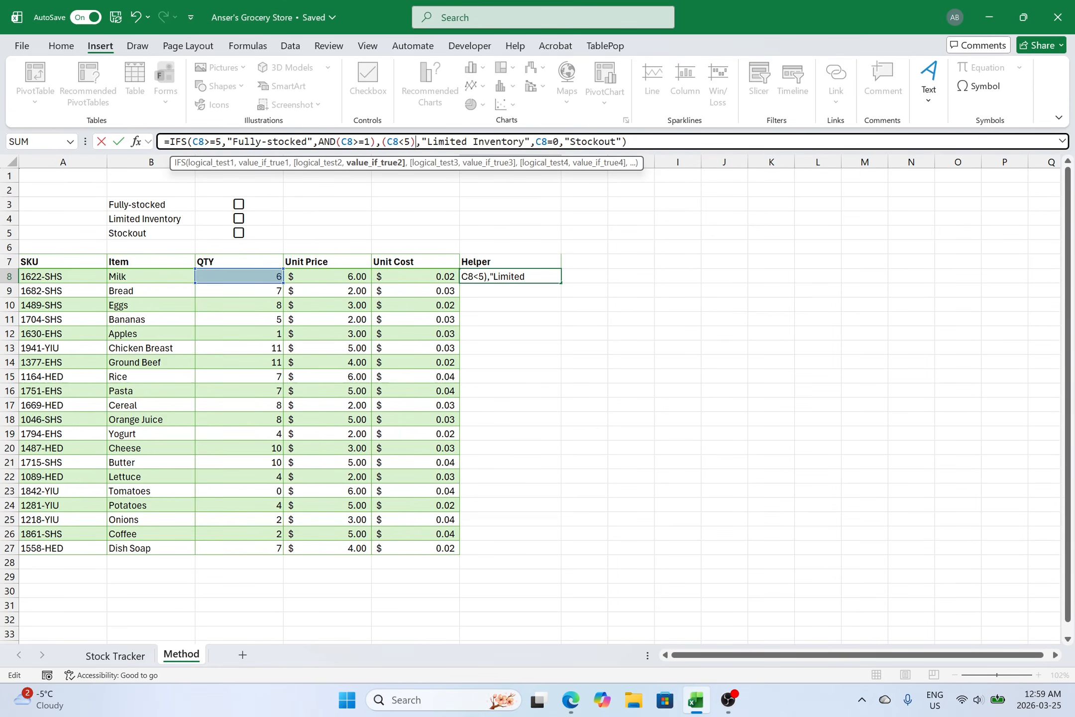
{"action": "left_click", "coordinate": [376, 142]}
{"action": "type", "text": "("}
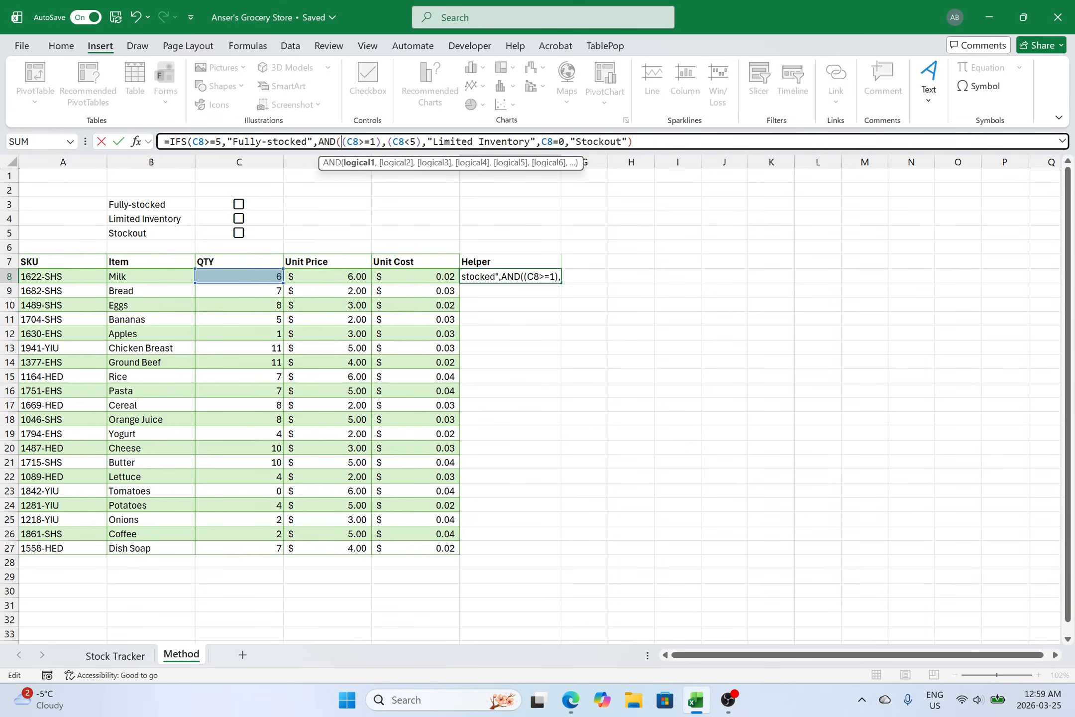
{"action": "left_click", "coordinate": [422, 143]}
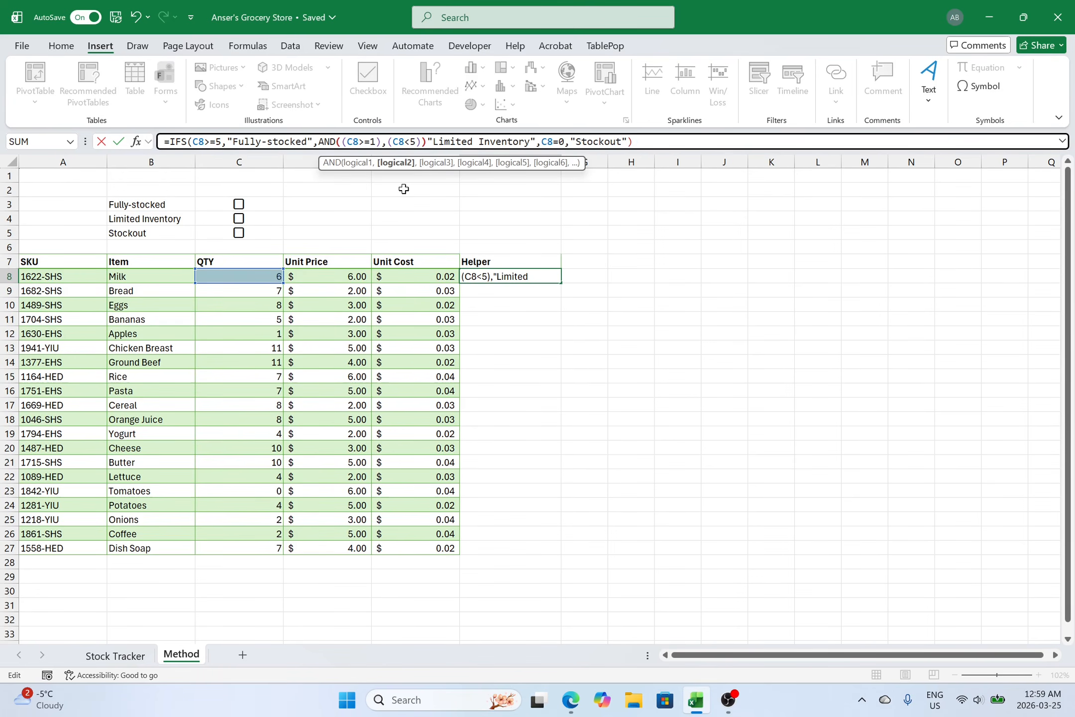
{"action": "type", "text": ","}
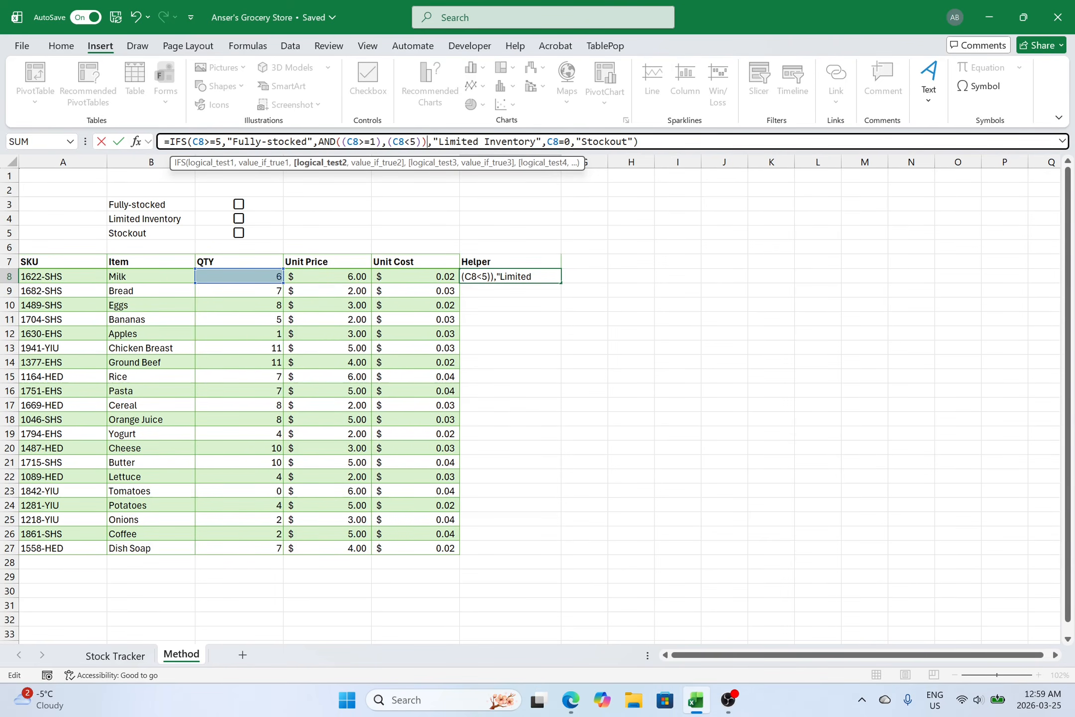
{"action": "key", "text": "Return"}
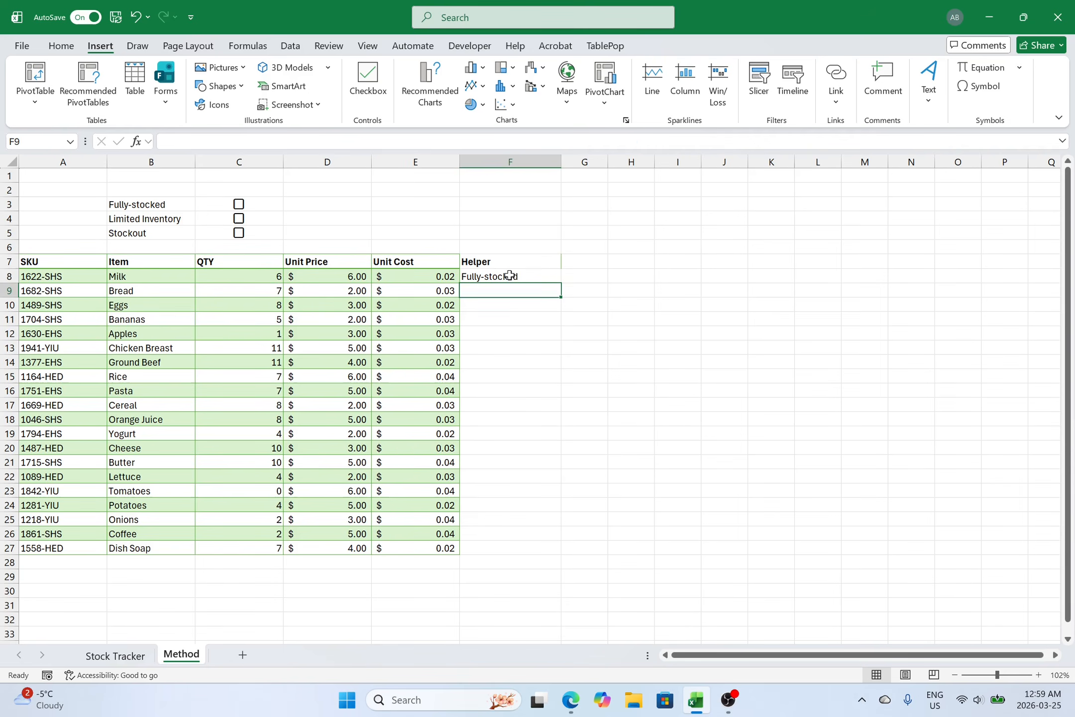
Fill the IFS formula from F8 down the Helper column to F27
{"action": "left_click", "coordinate": [510, 275]}
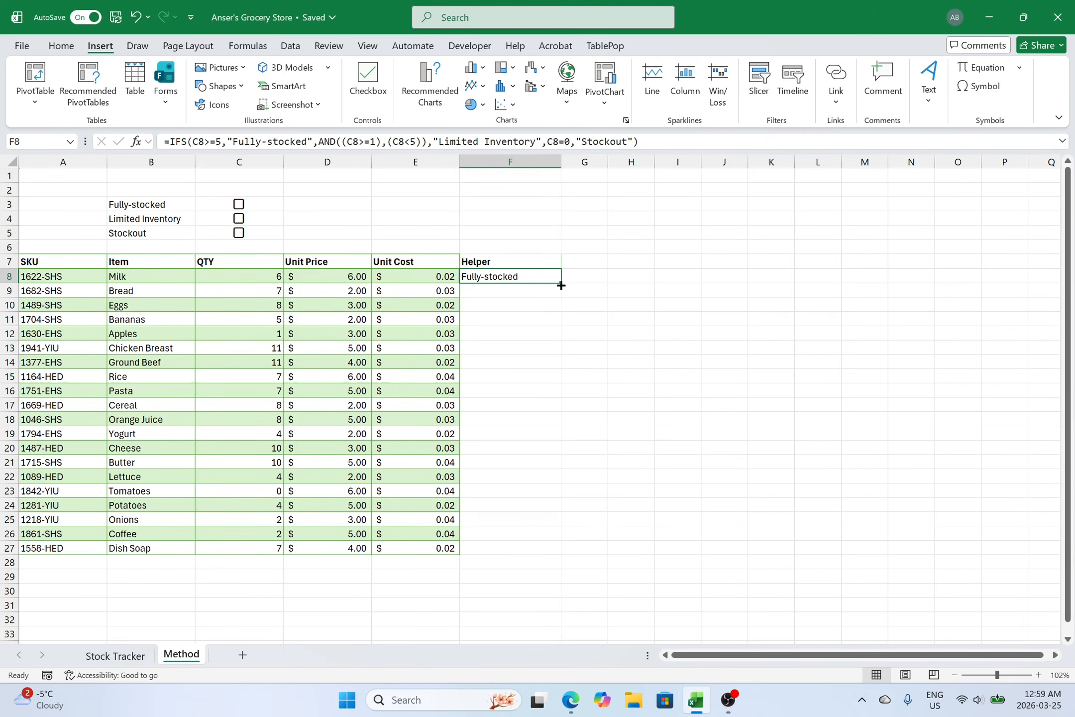
{"action": "left_click", "coordinate": [264, 281]}
{"action": "left_click", "coordinate": [478, 275]}
{"action": "double_click", "coordinate": [563, 282]}
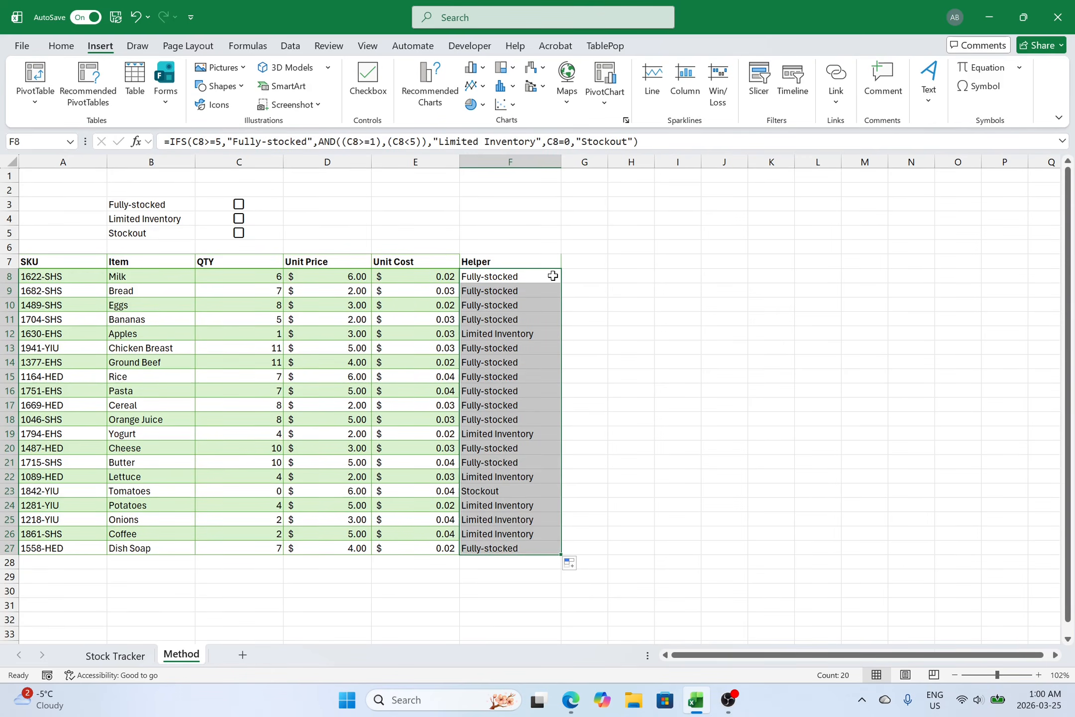
{"action": "left_click", "coordinate": [631, 290]}
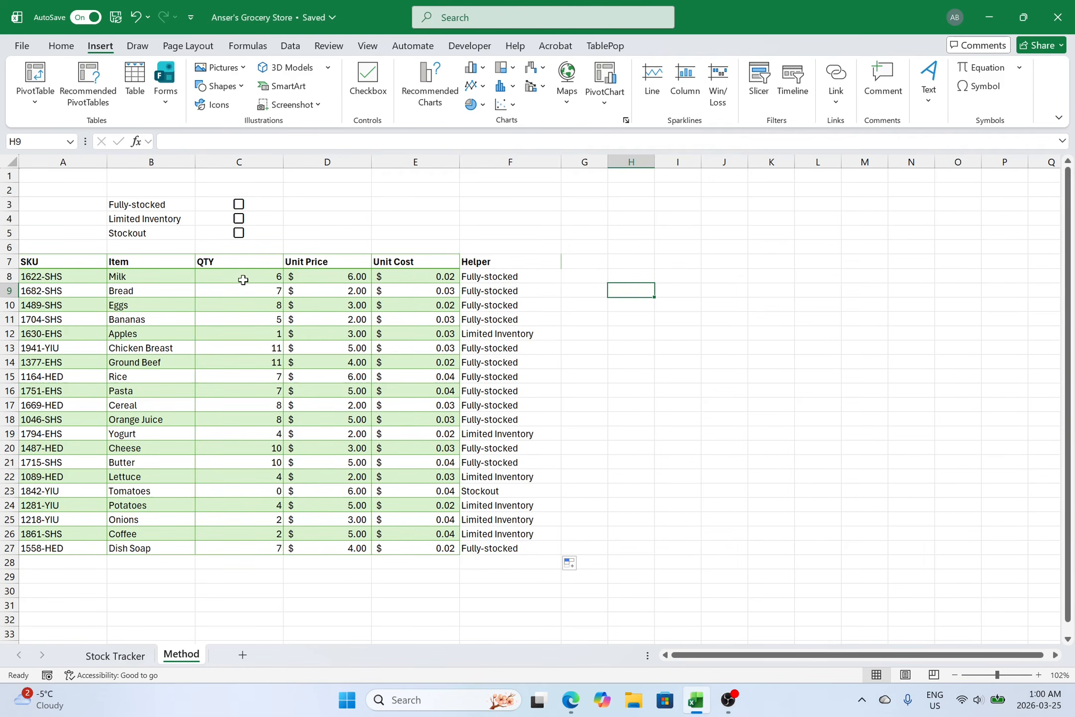
Compare the Helper classifications with the quantities, checking the Apples and Tomatoes rows and then the whole Helper column
{"action": "left_click", "coordinate": [484, 333]}
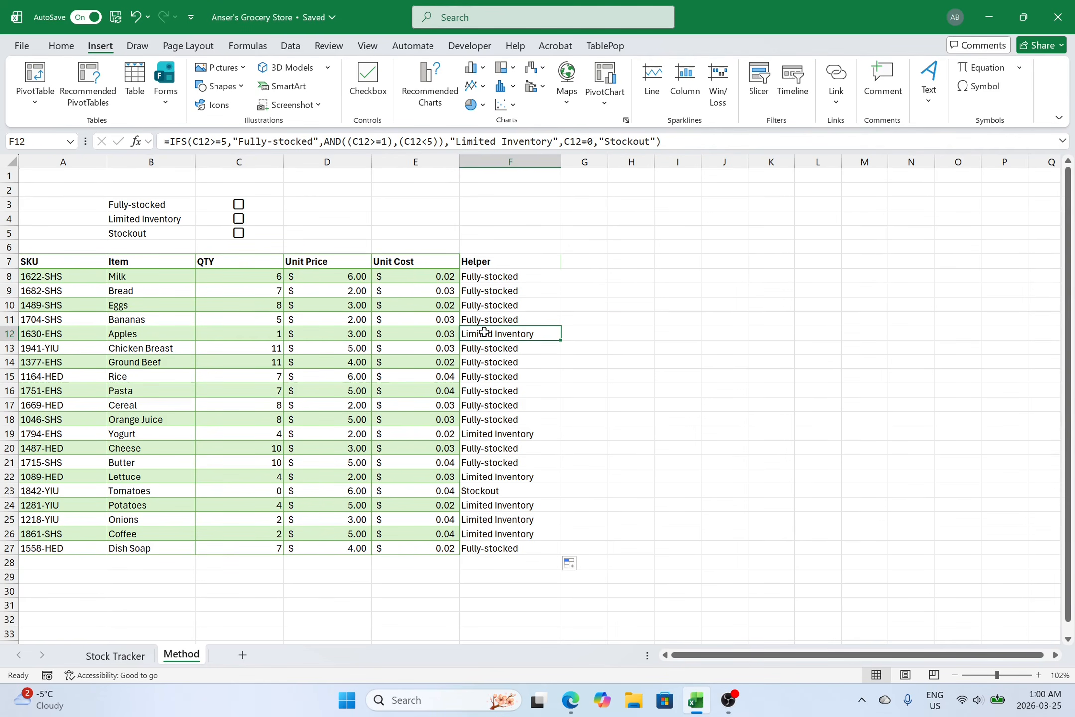
{"action": "left_click", "coordinate": [265, 335]}
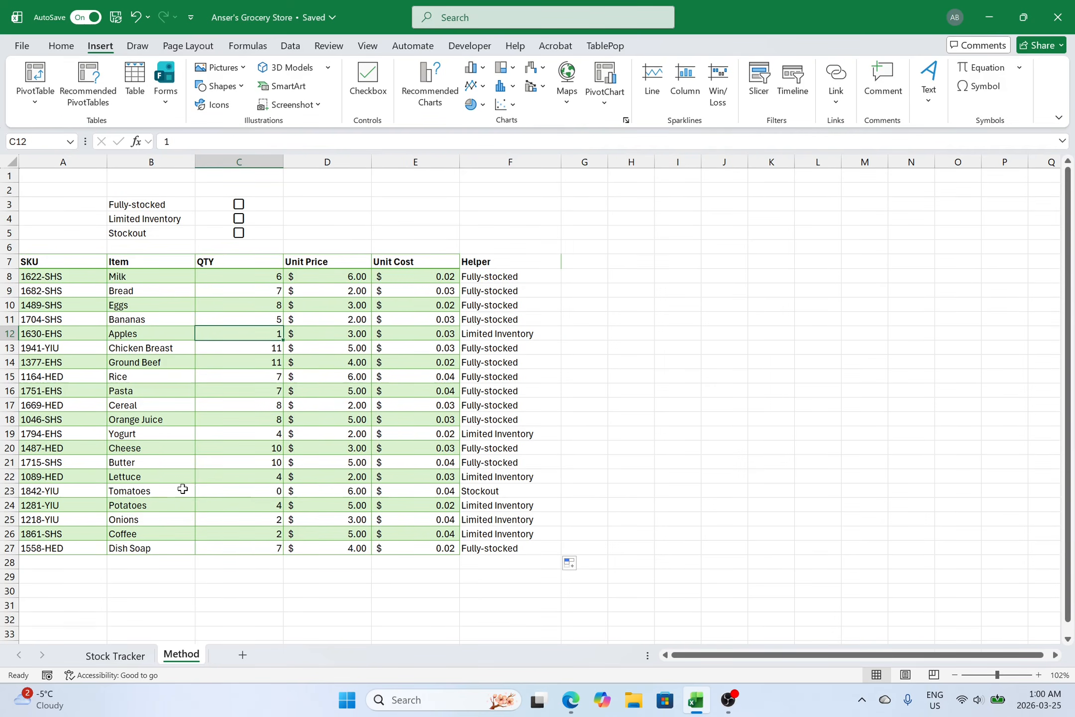
{"action": "left_click", "coordinate": [153, 497]}
{"action": "left_click", "coordinate": [202, 493]}
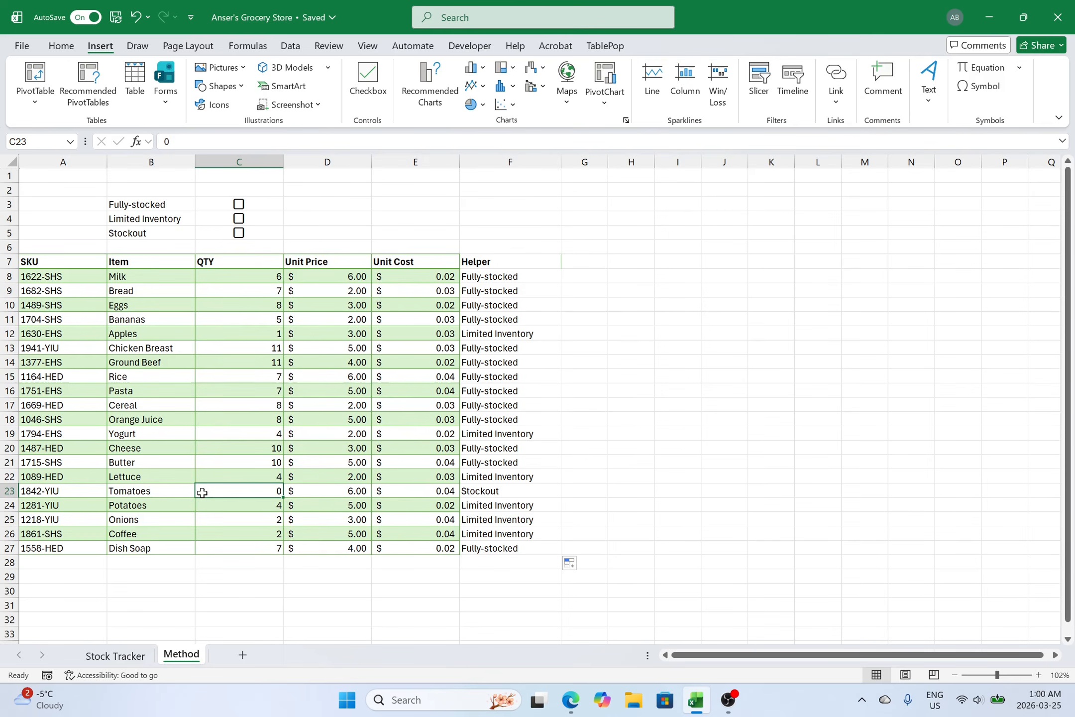
{"action": "left_click", "coordinate": [474, 490]}
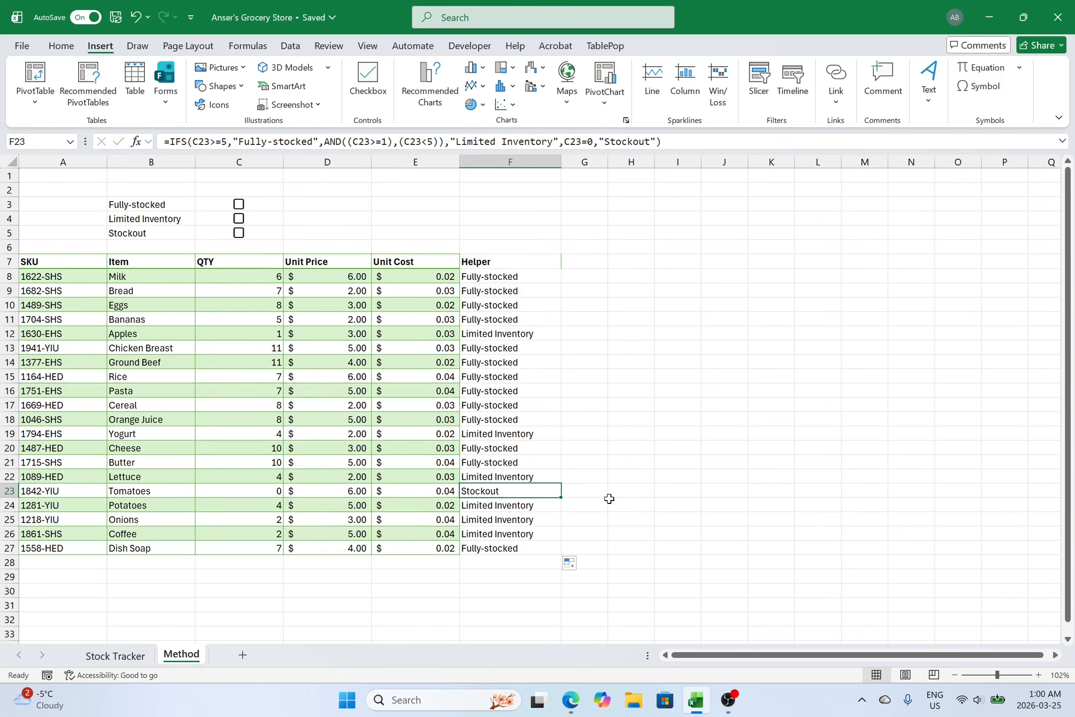
{"action": "left_click_drag", "start_coordinate": [520, 293], "coordinate": [513, 381]}
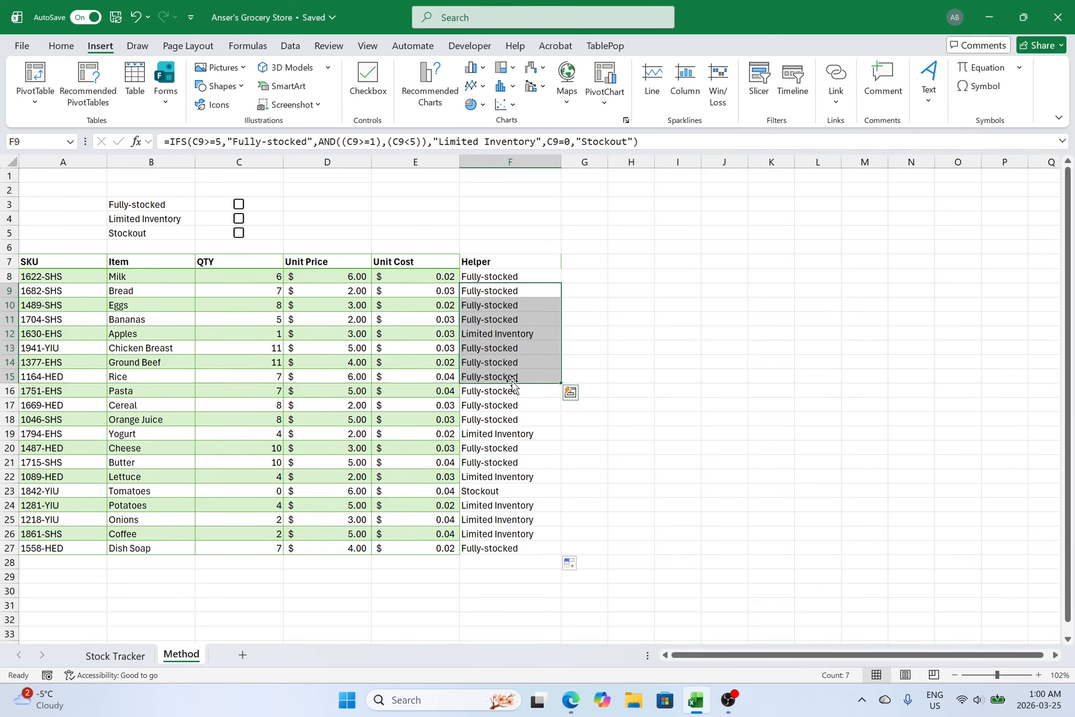
{"action": "left_click", "coordinate": [606, 330]}
{"action": "left_click", "coordinate": [528, 305]}
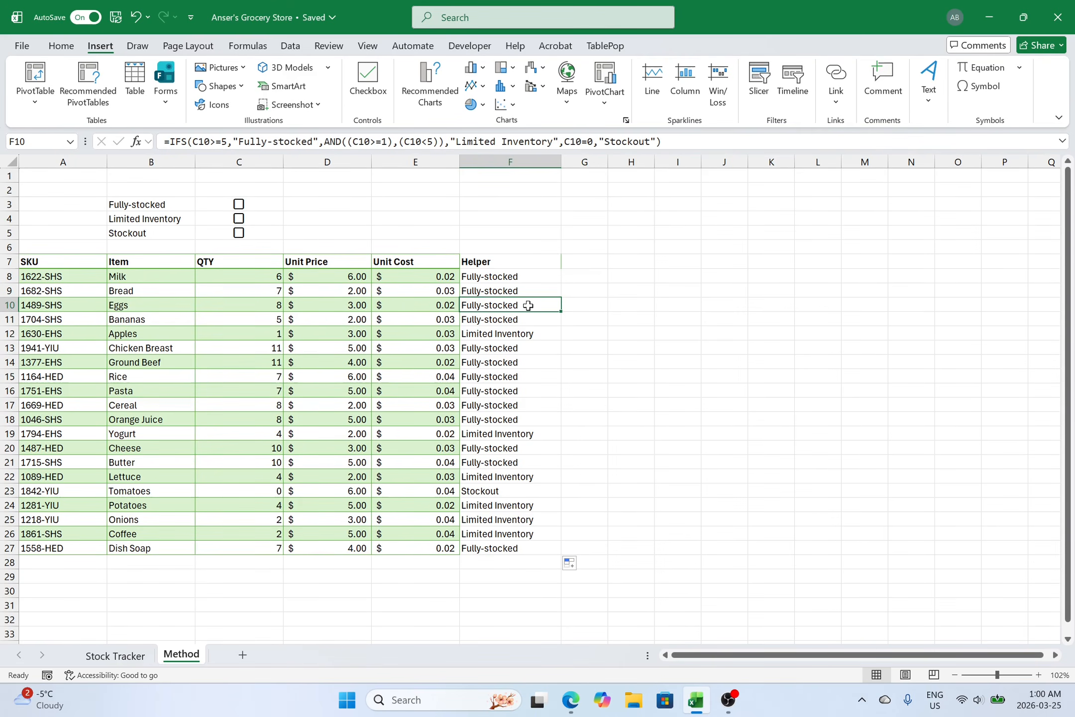
{"action": "left_click_drag", "start_coordinate": [530, 261], "coordinate": [521, 548]}
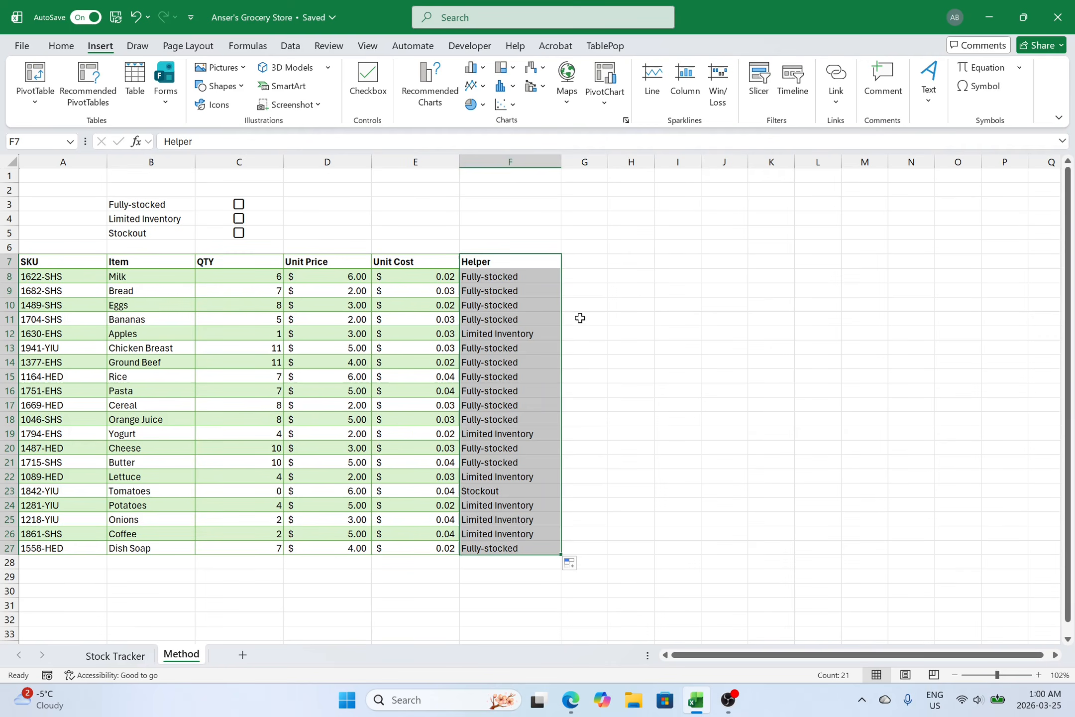
{"action": "left_click", "coordinate": [642, 310]}
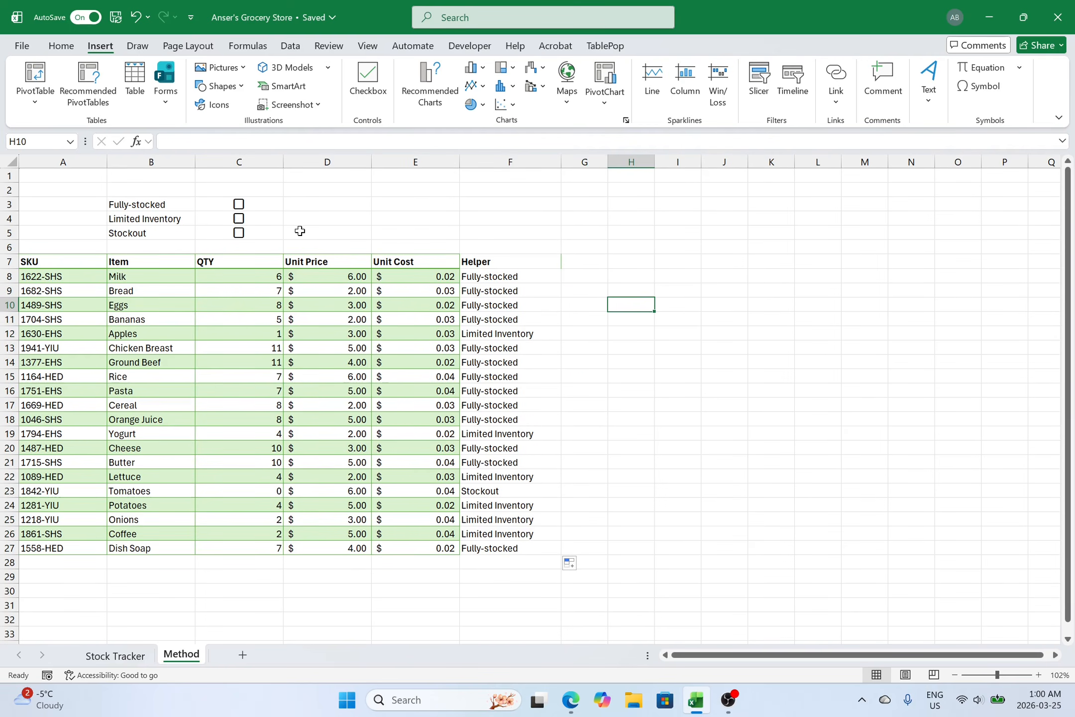
Tick the Fully-stocked and Limited Inventory checkboxes as a trial and clear both again
{"action": "left_click", "coordinate": [238, 204]}
{"action": "left_click", "coordinate": [238, 218]}
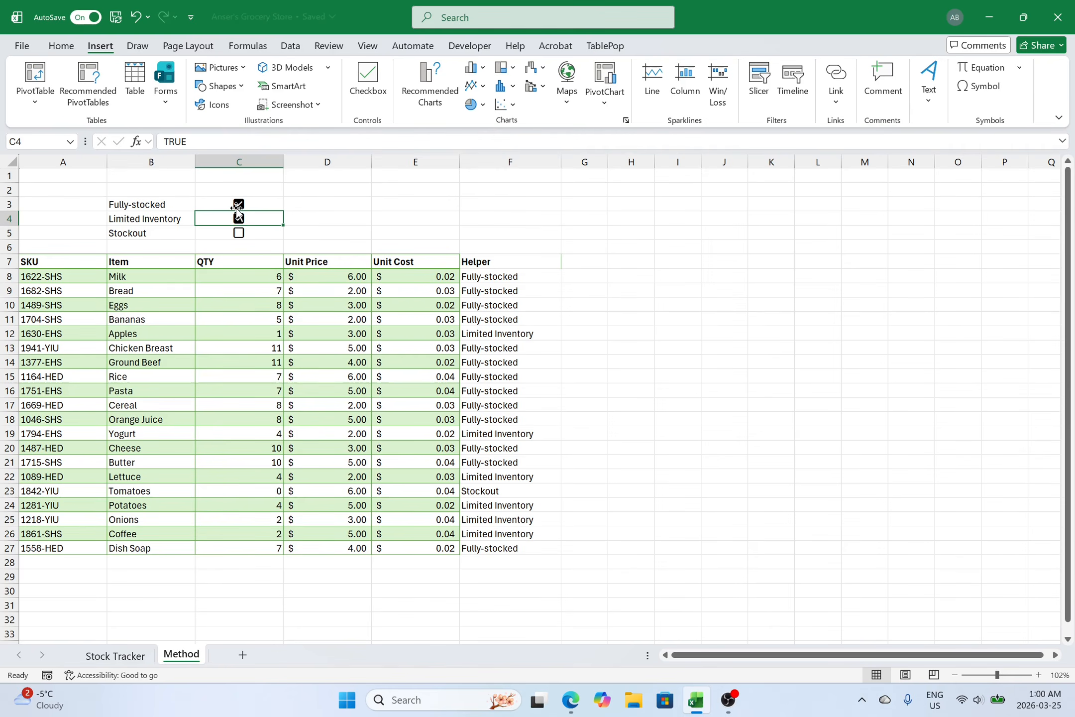
{"action": "left_click_drag", "start_coordinate": [239, 207], "coordinate": [239, 221]}
{"action": "left_click", "coordinate": [240, 222]}
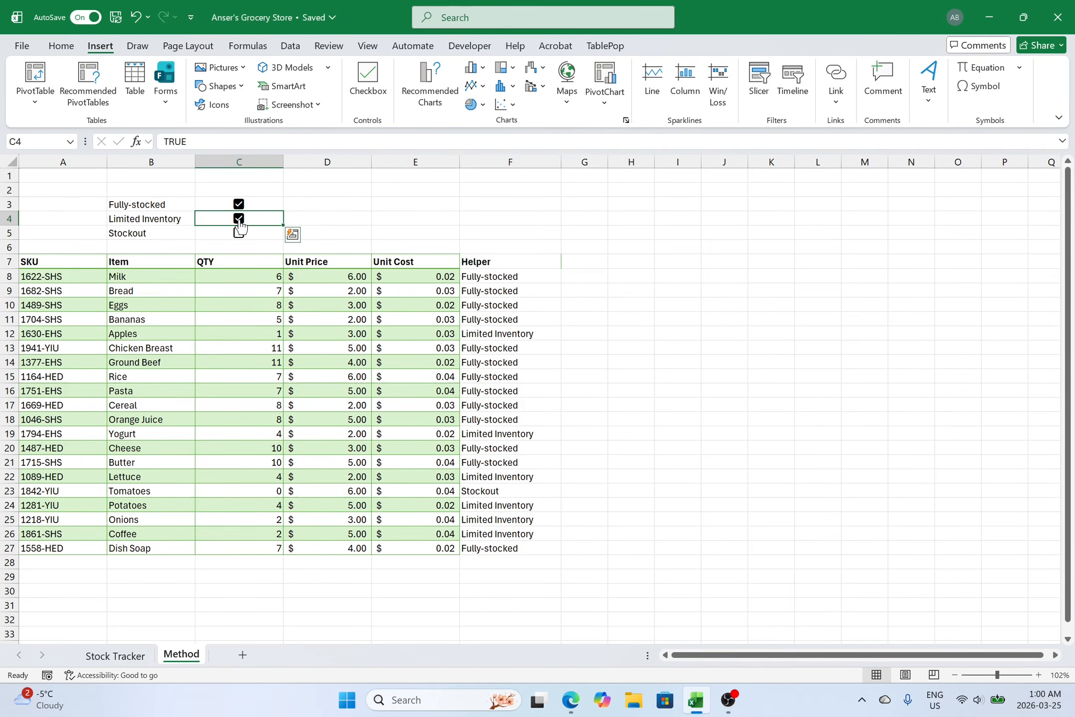
{"action": "left_click", "coordinate": [239, 220]}
{"action": "left_click", "coordinate": [239, 204]}
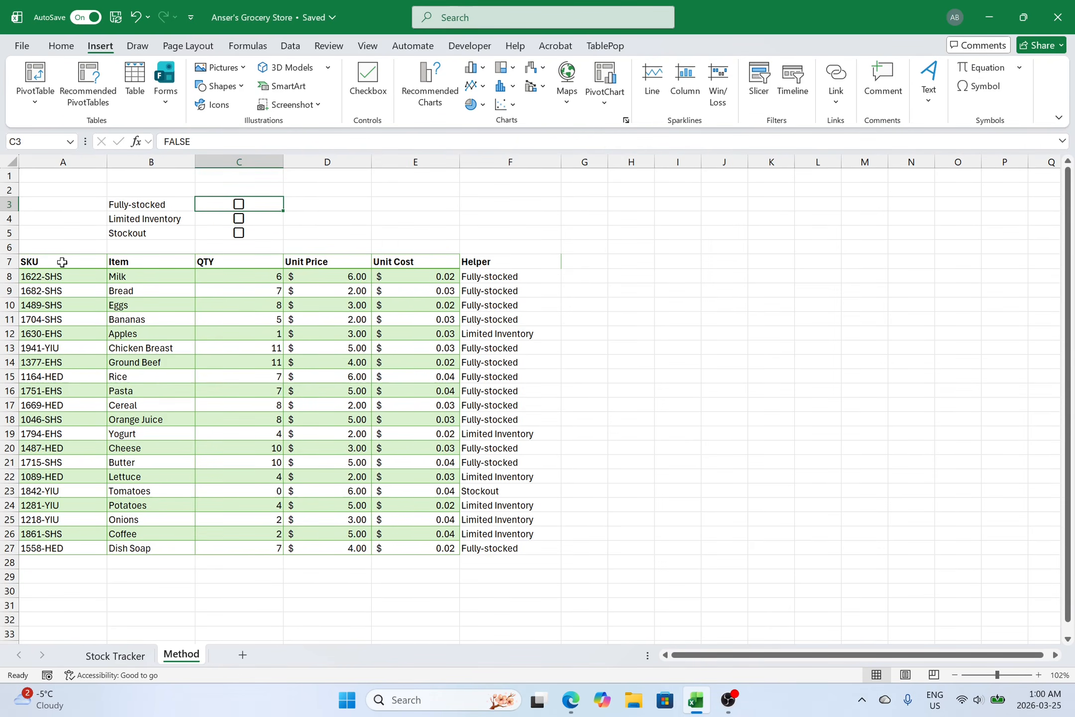
Copy the table headers in A7:F7, SKU through Helper, to the range starting at H7
{"action": "left_click_drag", "start_coordinate": [61, 262], "coordinate": [479, 260]}
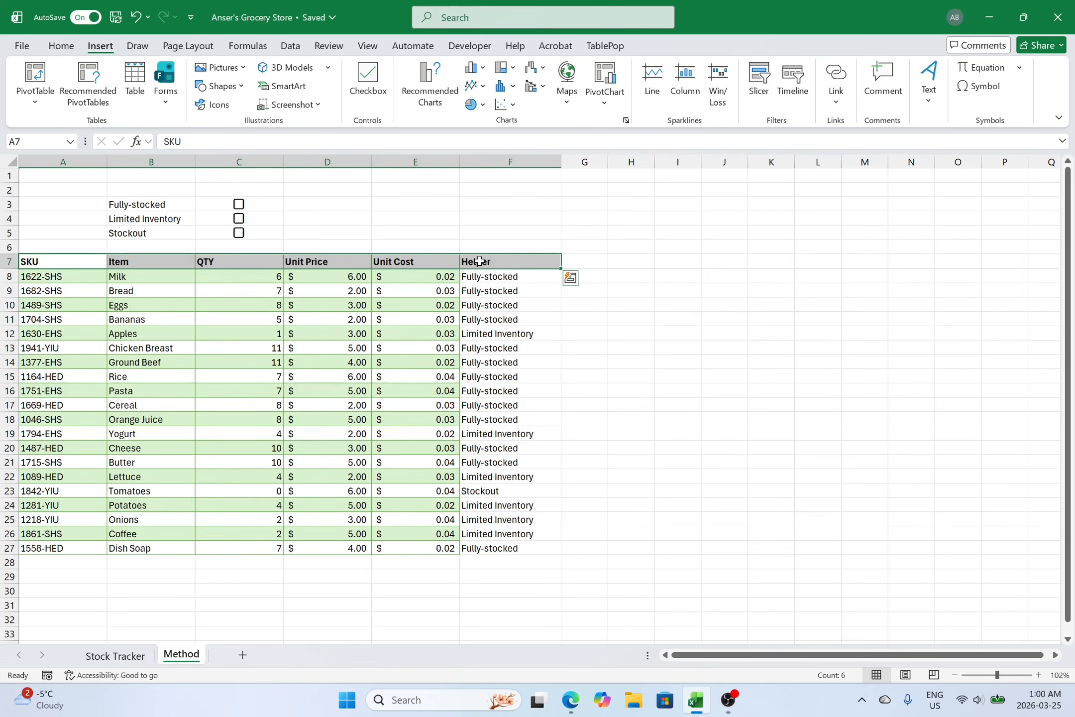
{"action": "key", "text": "ctrl+c"}
{"action": "left_click", "coordinate": [628, 260]}
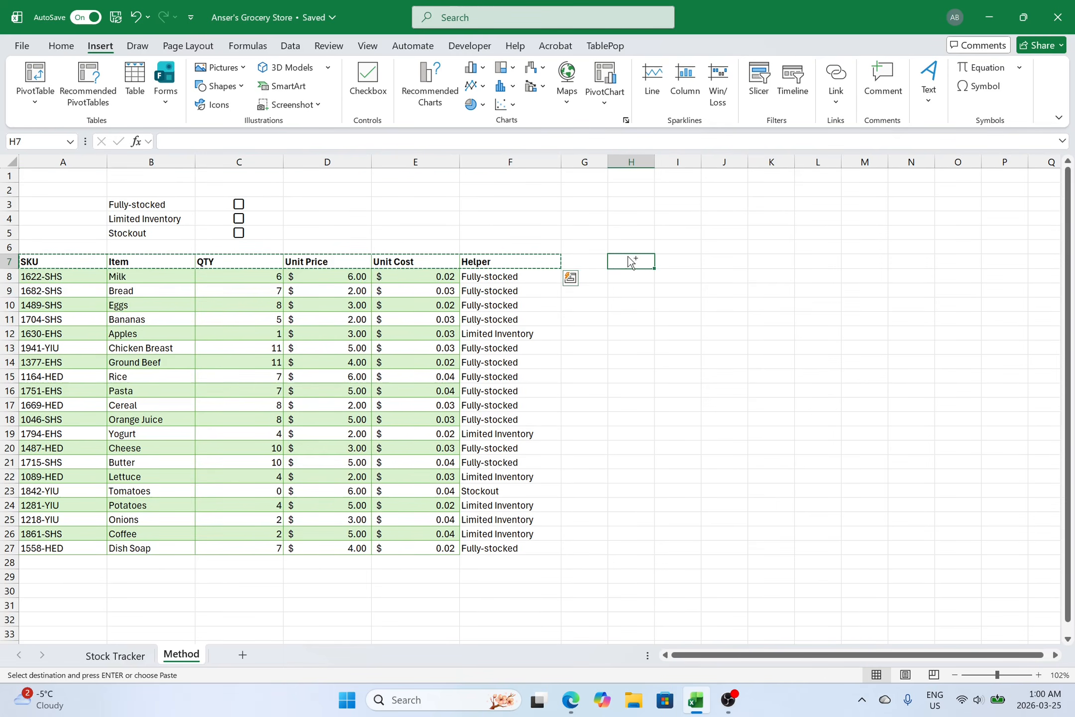
{"action": "key", "text": "ctrl+v"}
{"action": "left_click", "coordinate": [679, 304]}
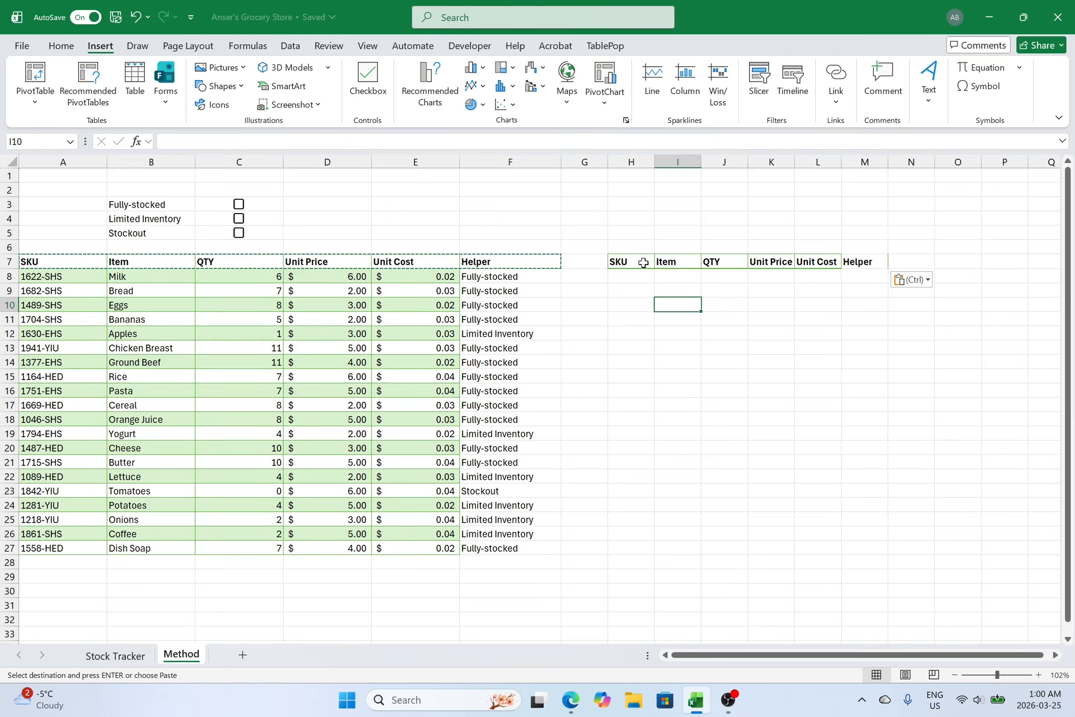
{"action": "key", "text": "Escape"}
Merge and center H6:M6 above the copied headers and enter the title "Filtered Data"
{"action": "left_click_drag", "start_coordinate": [639, 249], "coordinate": [849, 244]}
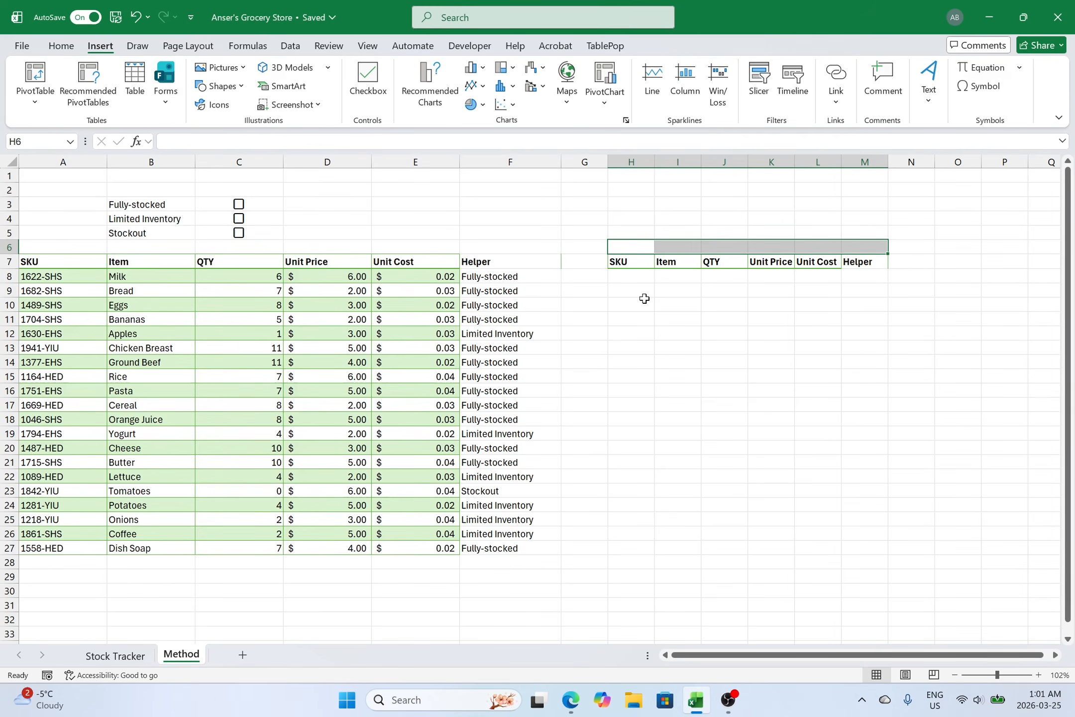
{"action": "left_click", "coordinate": [69, 47]}
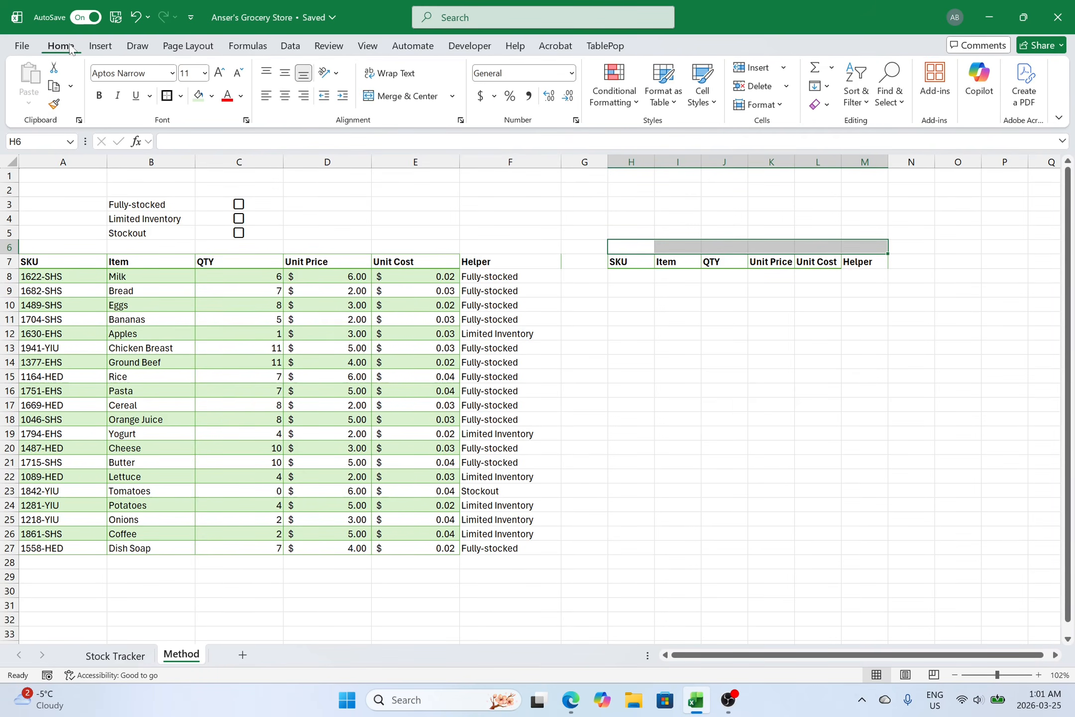
{"action": "left_click", "coordinate": [402, 96]}
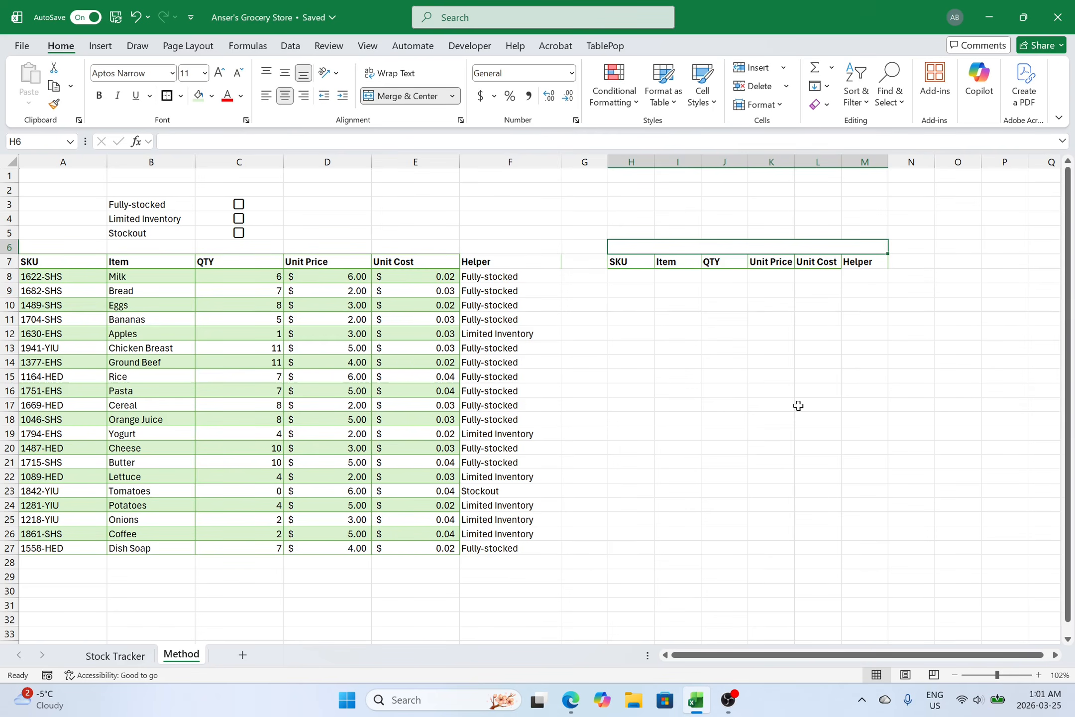
{"action": "type", "text": "Filter"}
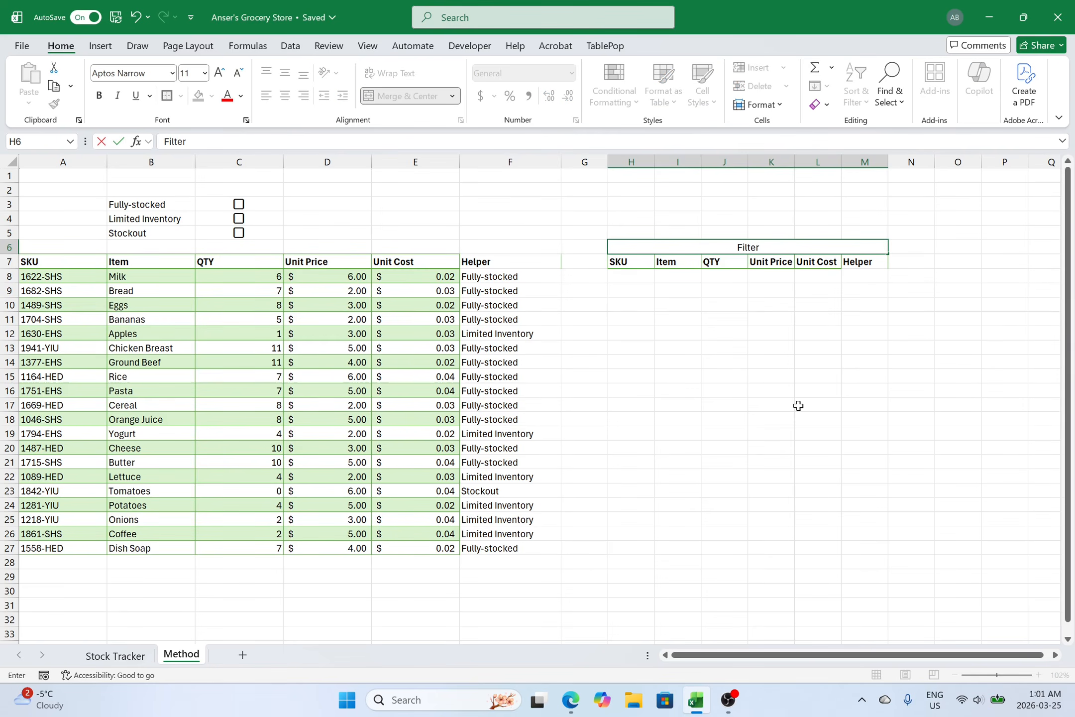
{"action": "type", "text": "ed Data"}
{"action": "key", "text": "Return"}
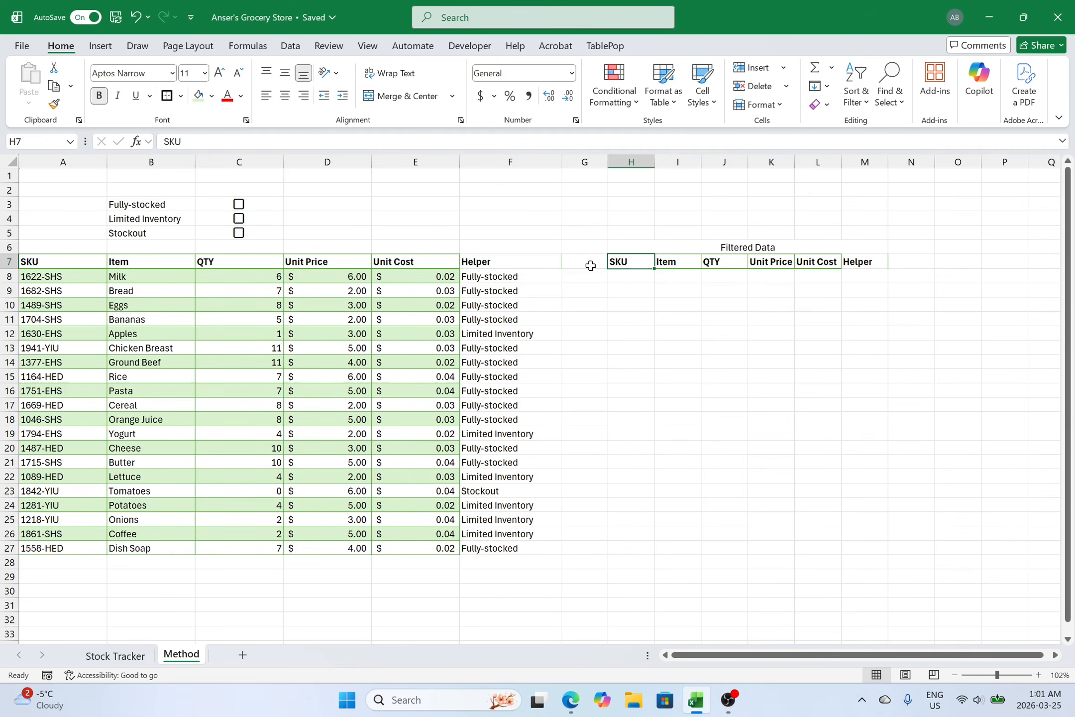
Convert the stock data in A7:F27 into a table with headers
{"action": "left_click", "coordinate": [404, 317]}
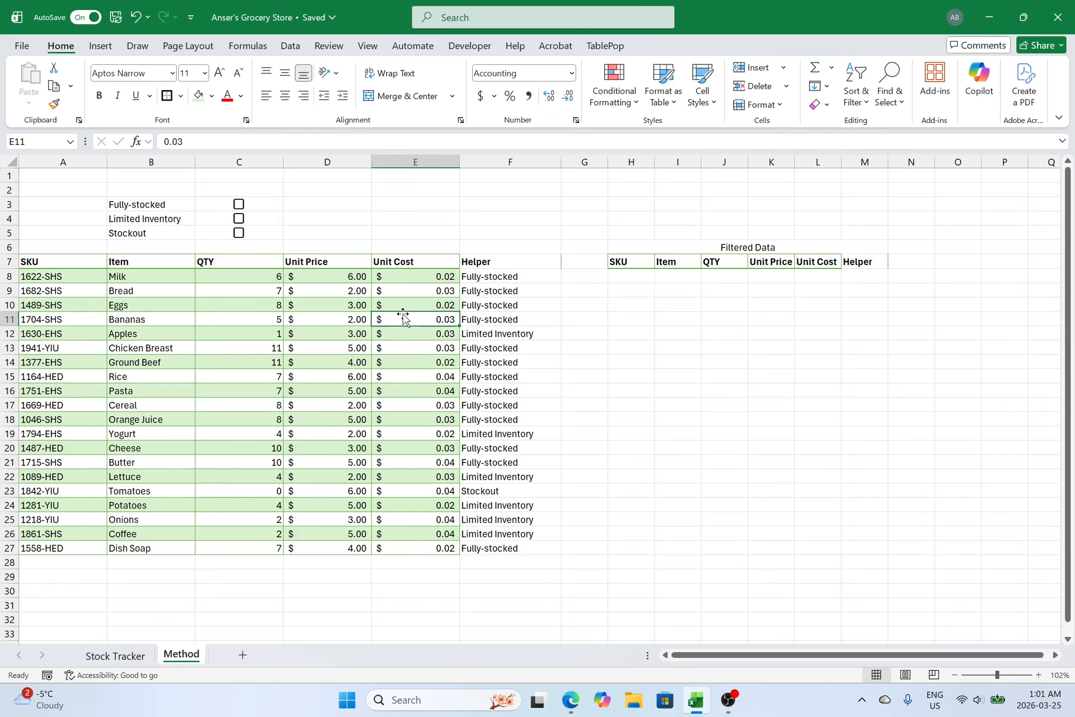
{"action": "left_click", "coordinate": [255, 343]}
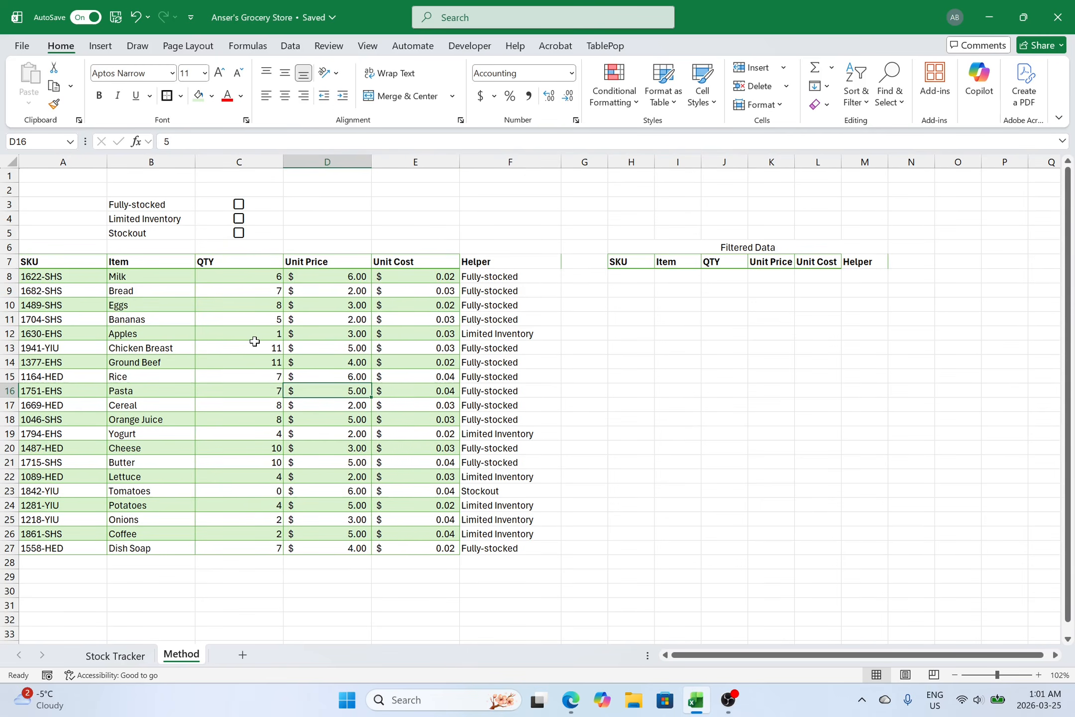
{"action": "key", "text": "ctrl+t"}
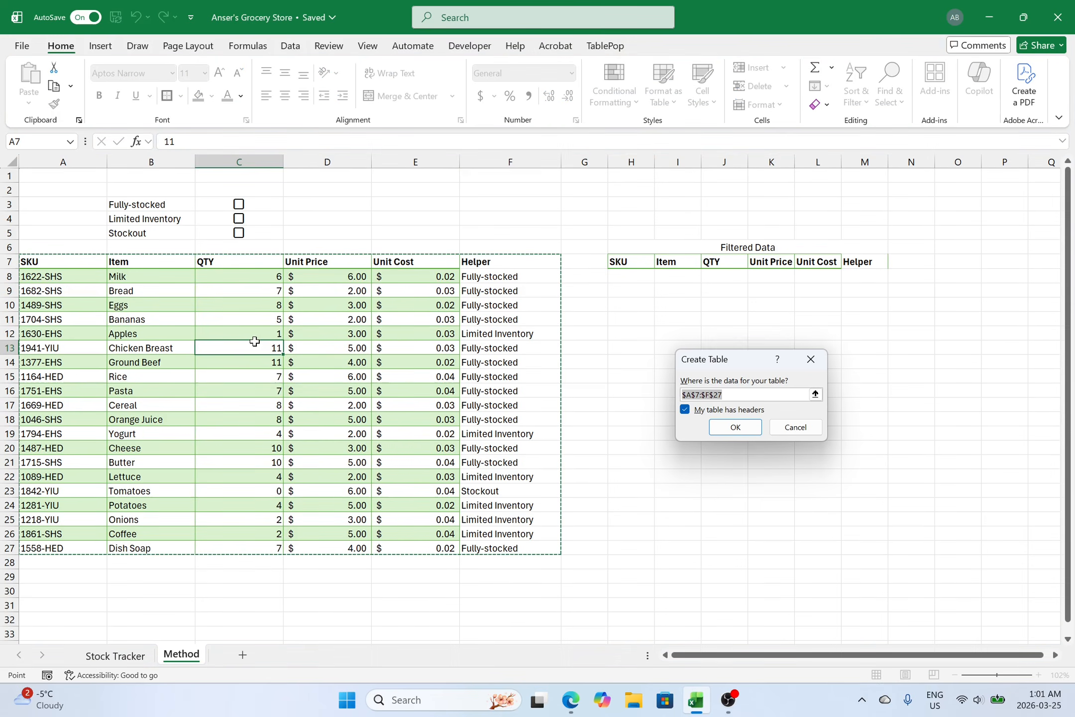
{"action": "left_click", "coordinate": [738, 427]}
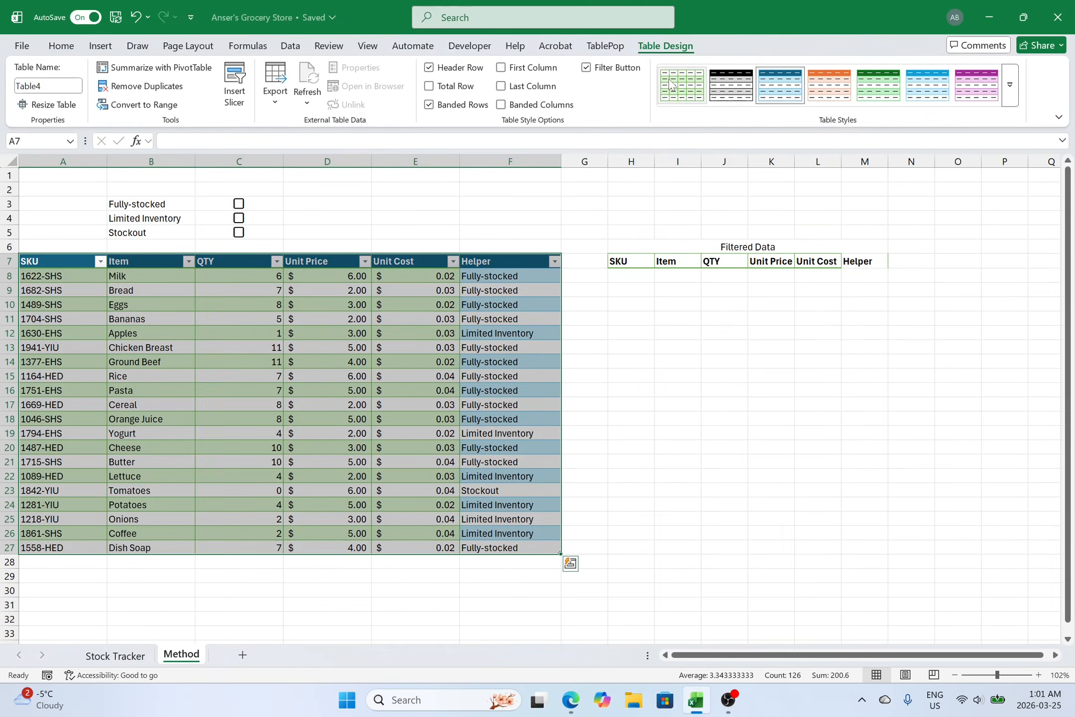
Apply the light green banded style to the new table and turn off its filter buttons
{"action": "left_click", "coordinate": [586, 67]}
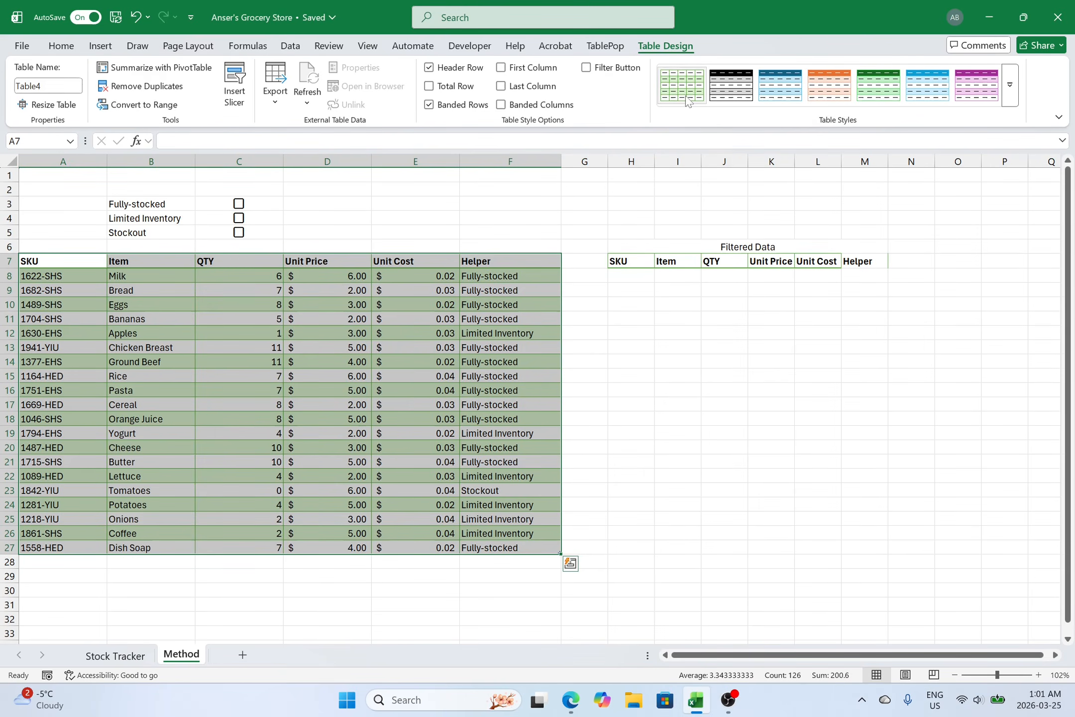
{"action": "left_click", "coordinate": [70, 89]}
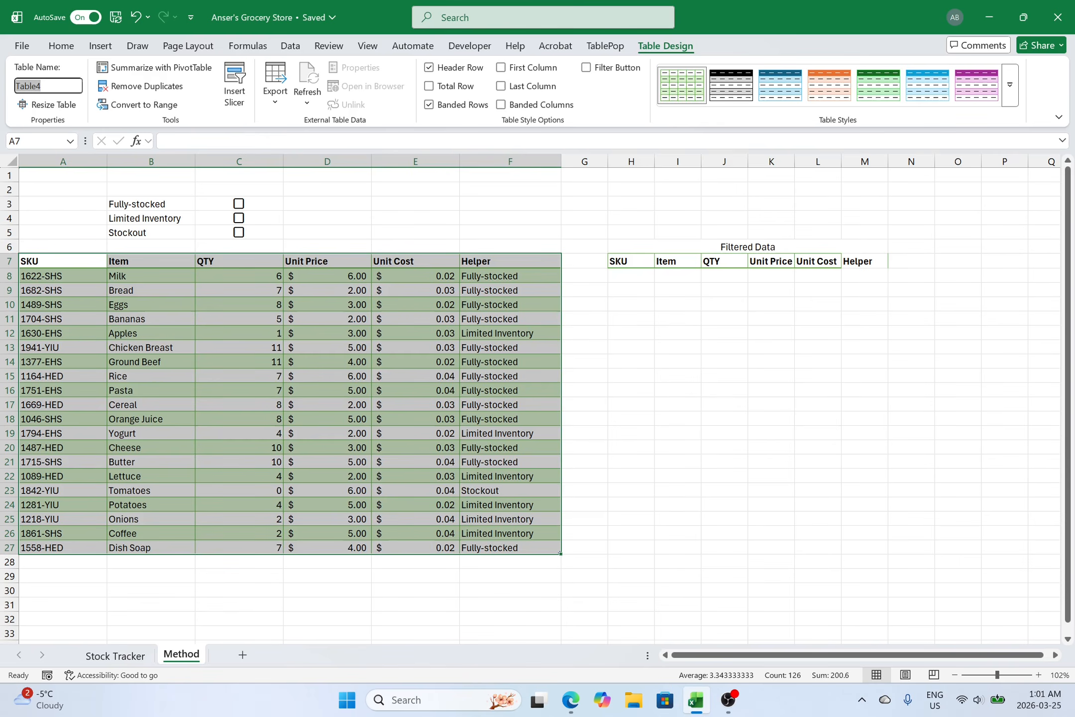
{"action": "key", "text": "Escape"}
{"action": "left_click", "coordinate": [486, 335]}
{"action": "left_click", "coordinate": [619, 345]}
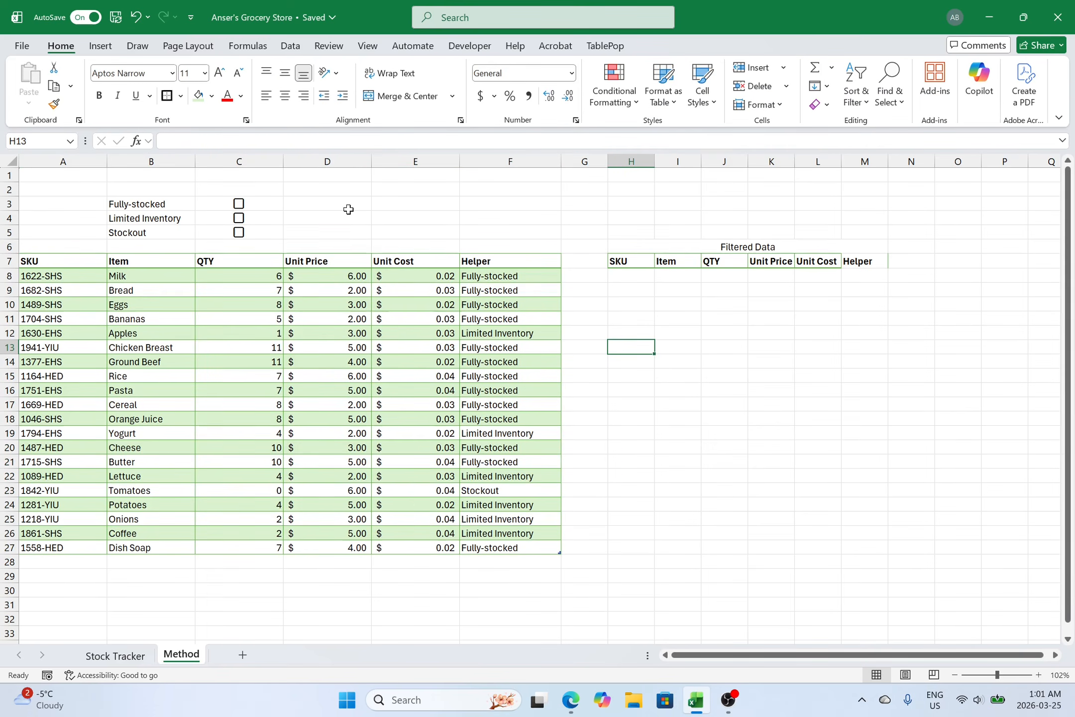
Try the Fully-stocked and Limited Inventory checkboxes one at a time against D3 and D4, leaving both cleared
{"action": "left_click_drag", "start_coordinate": [328, 204], "coordinate": [312, 233]}
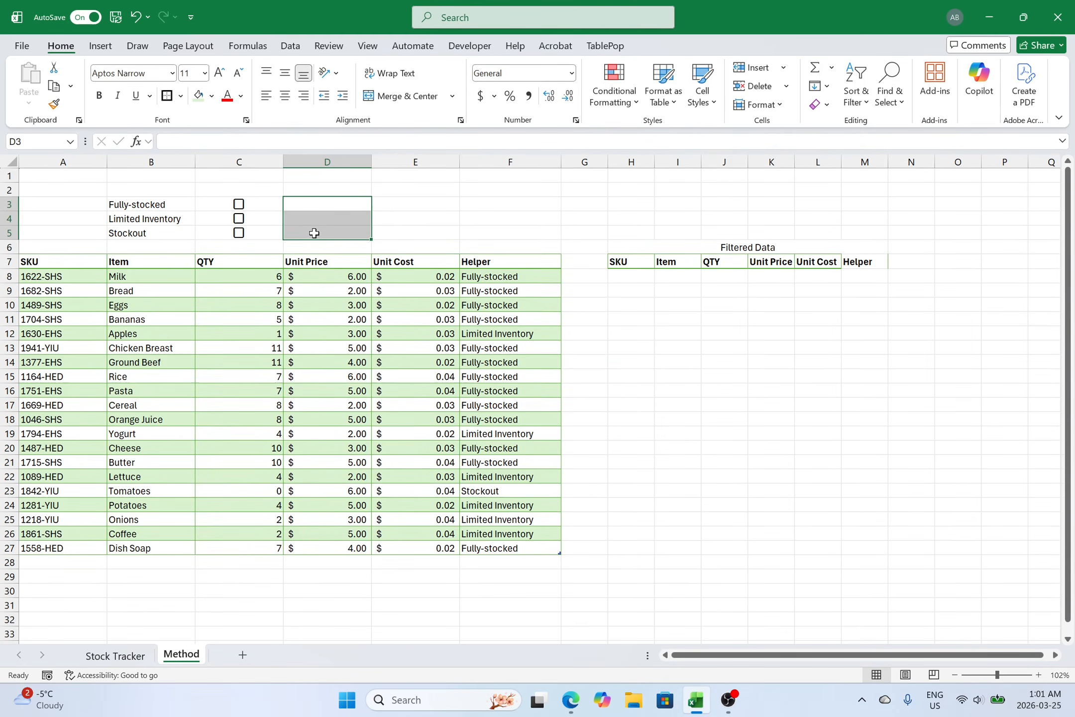
{"action": "left_click", "coordinate": [239, 206]}
{"action": "left_click", "coordinate": [239, 206]}
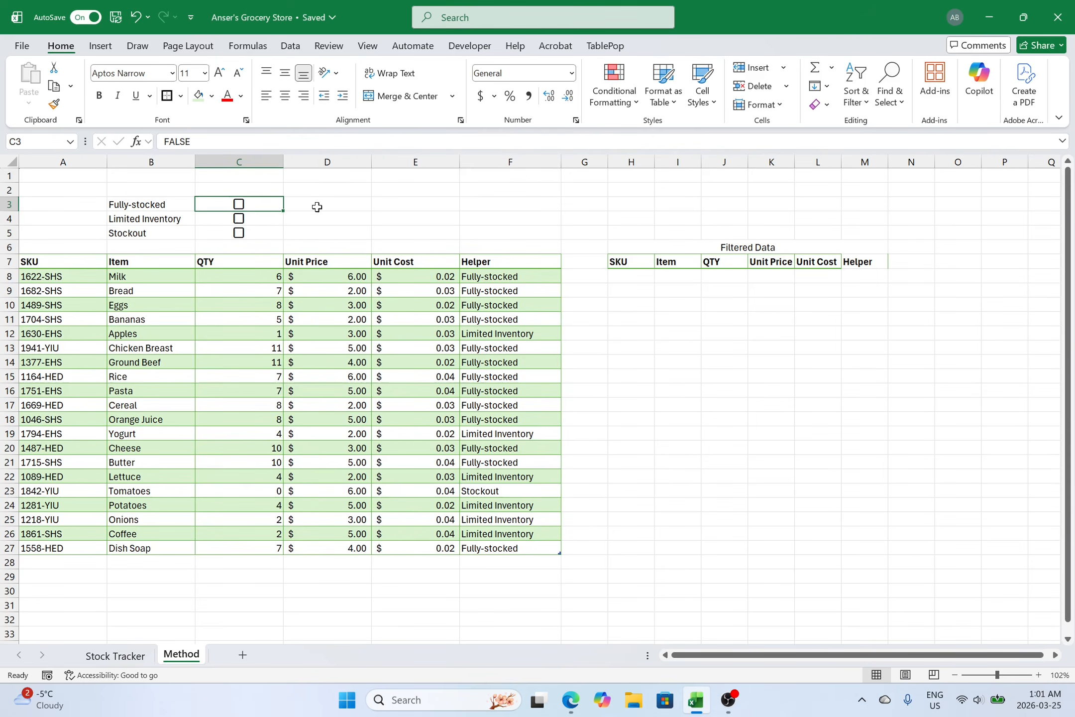
{"action": "left_click", "coordinate": [317, 207]}
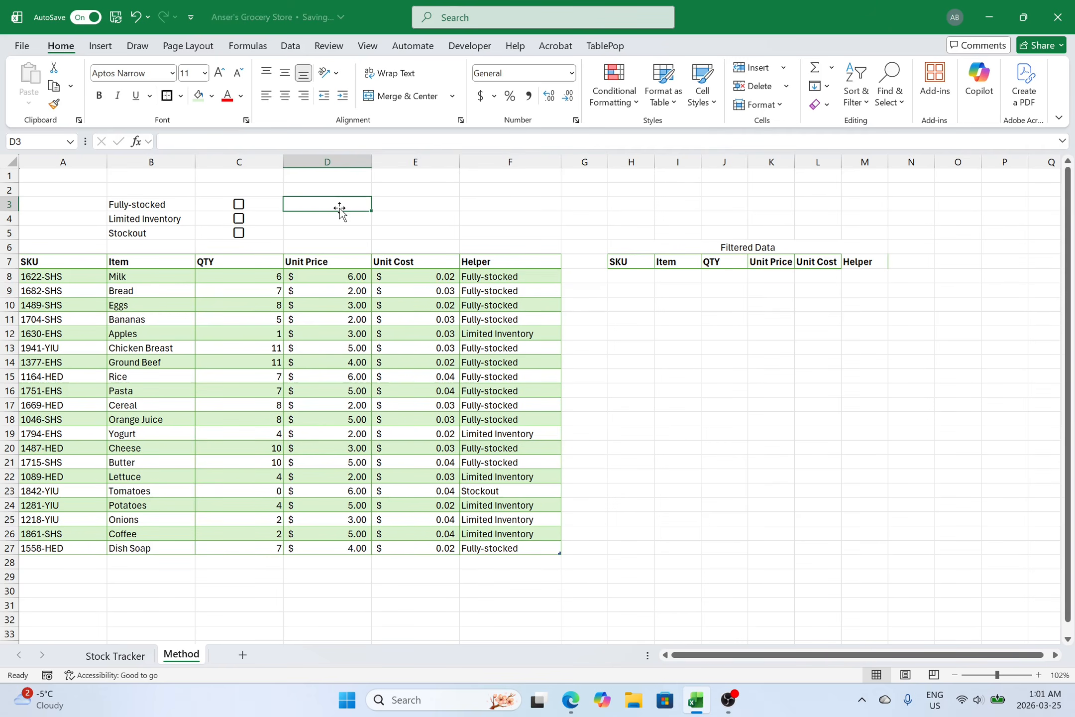
{"action": "left_click", "coordinate": [239, 206]}
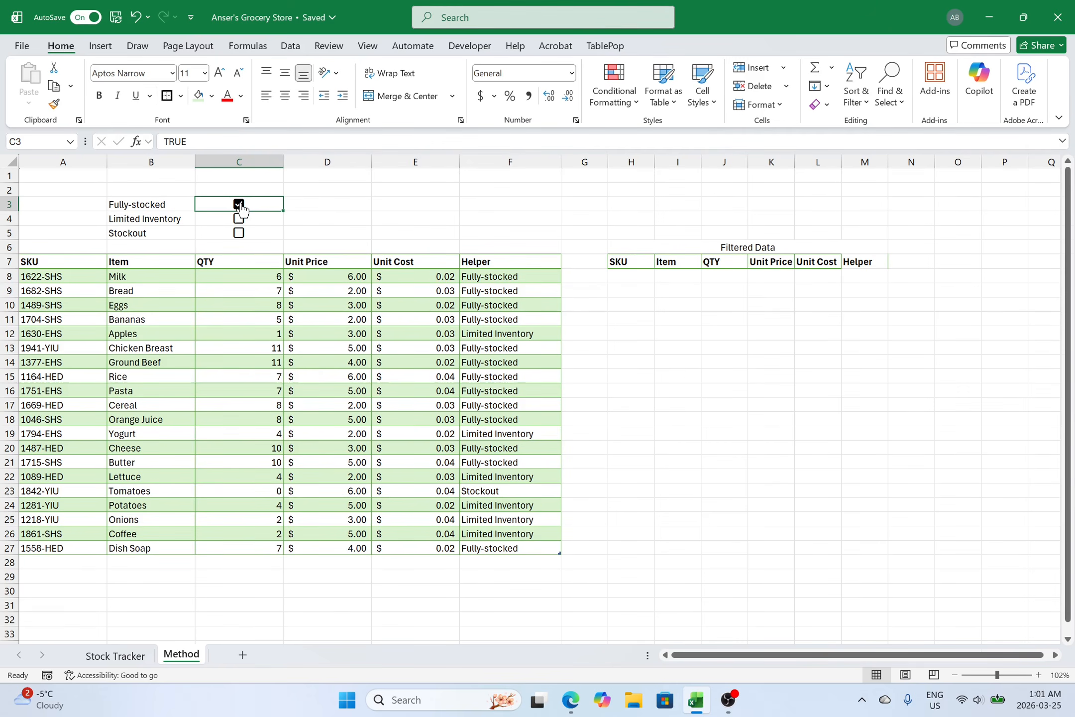
{"action": "left_click", "coordinate": [309, 205]}
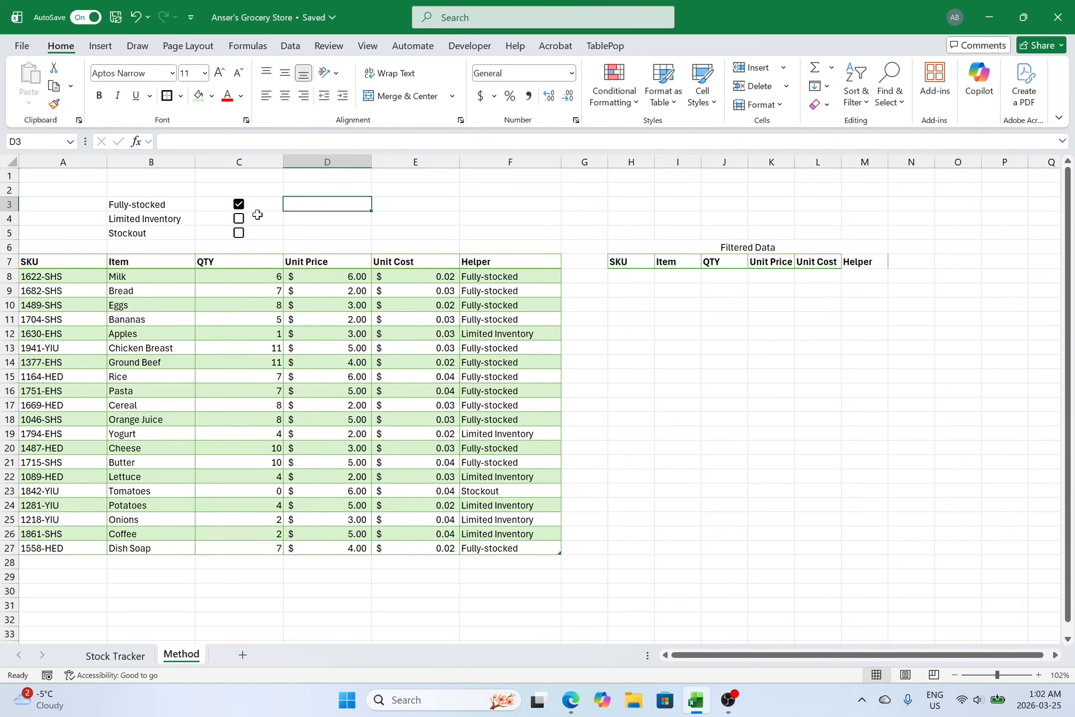
{"action": "left_click", "coordinate": [239, 204]}
{"action": "left_click", "coordinate": [239, 219]}
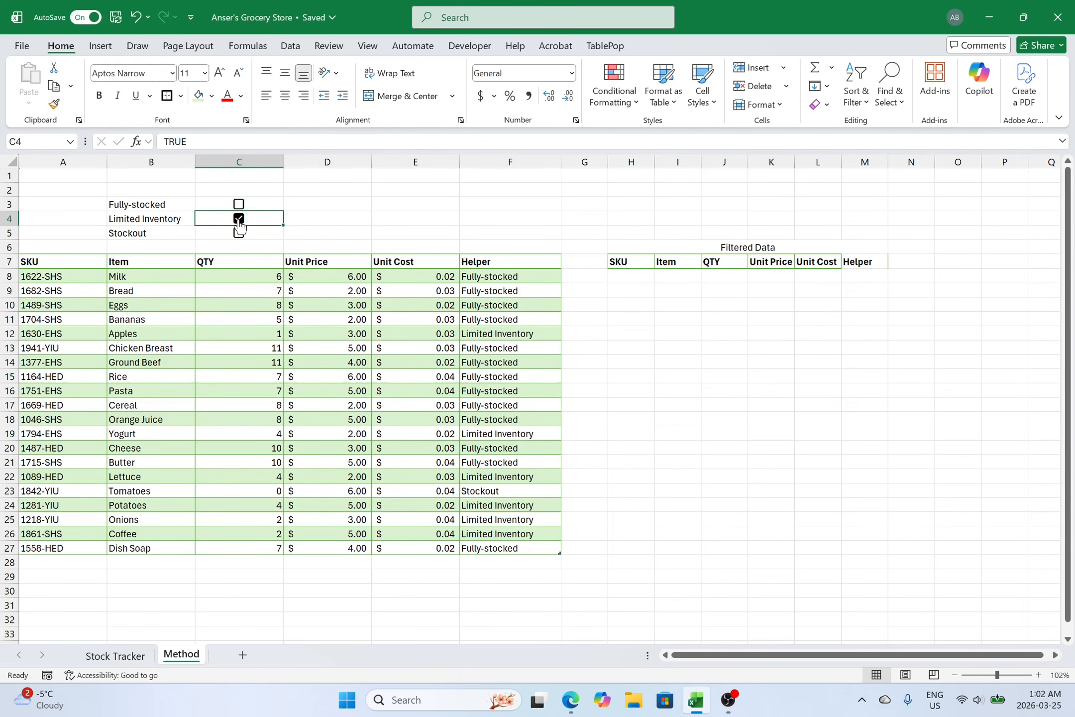
{"action": "left_click", "coordinate": [310, 222]}
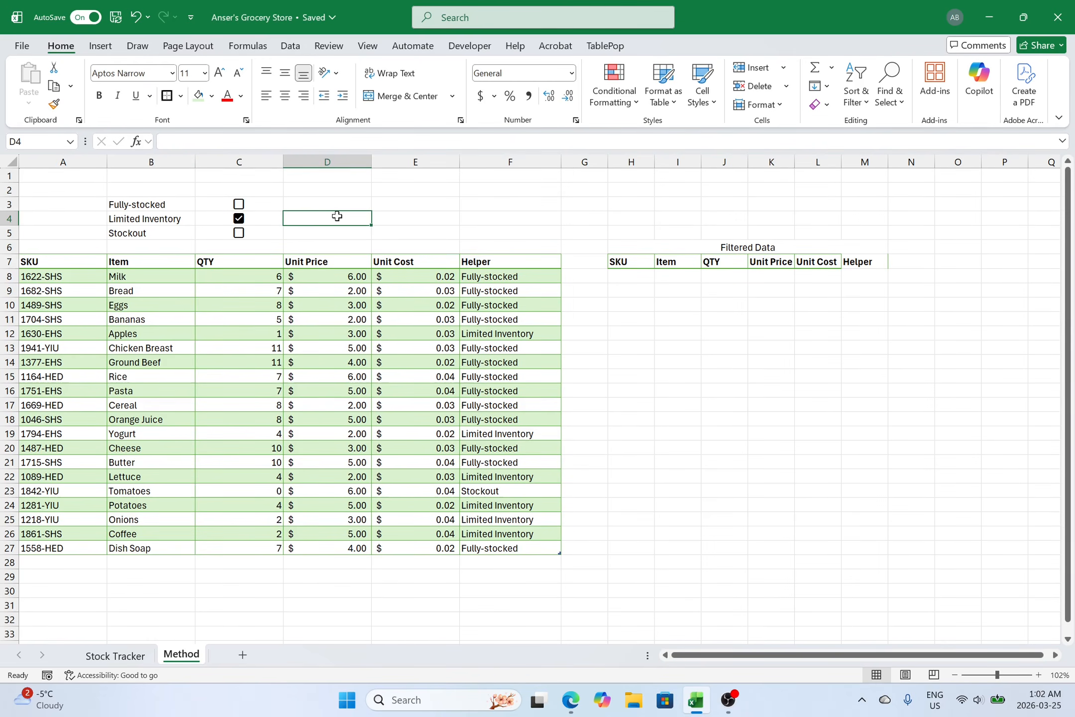
{"action": "left_click", "coordinate": [239, 219]}
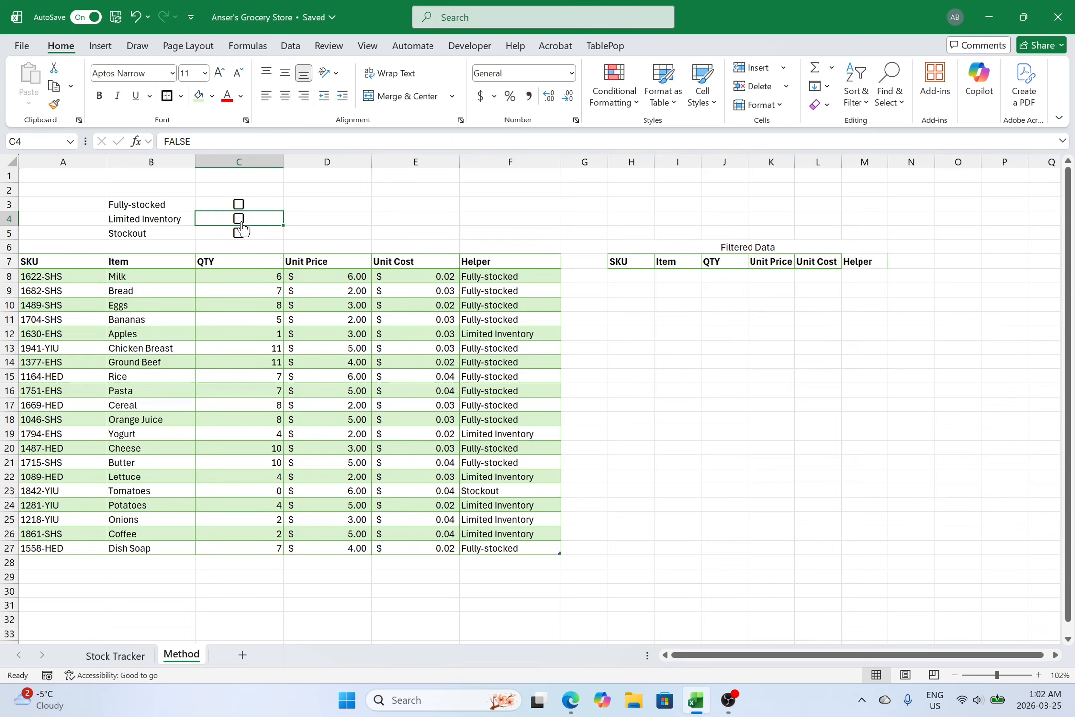
Enter =IF(C3=TRUE,B3,"") in D3 to return the Fully-stocked label when its checkbox is ticked
{"action": "left_click", "coordinate": [294, 204]}
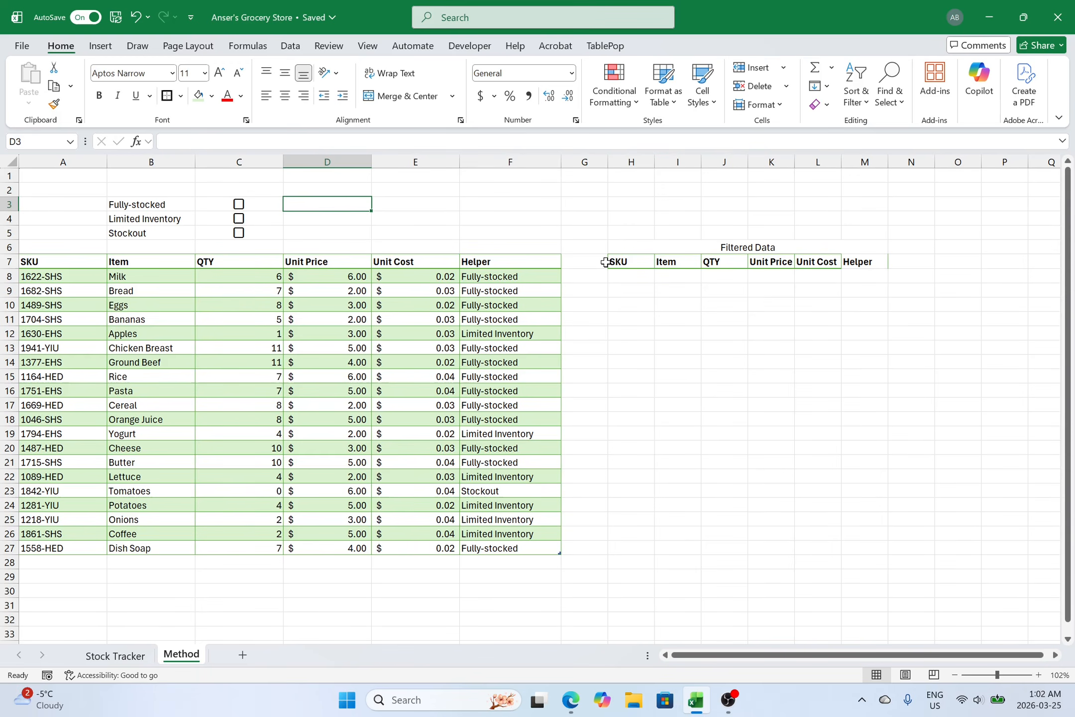
{"action": "type", "text": "=if("}
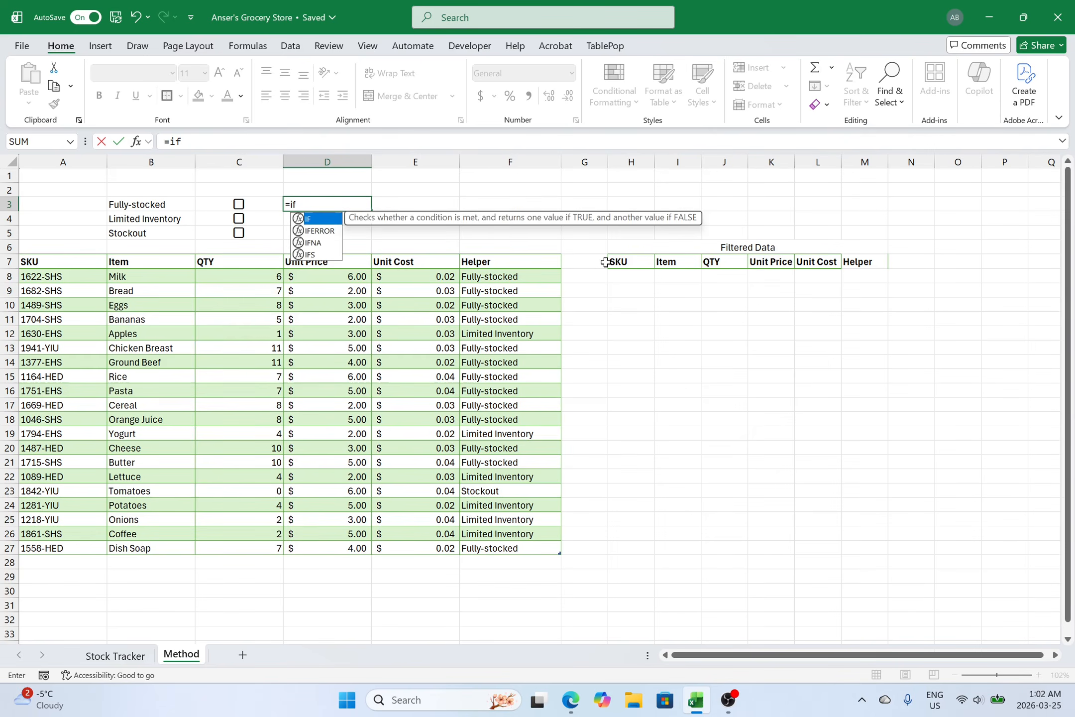
{"action": "left_click", "coordinate": [260, 205]}
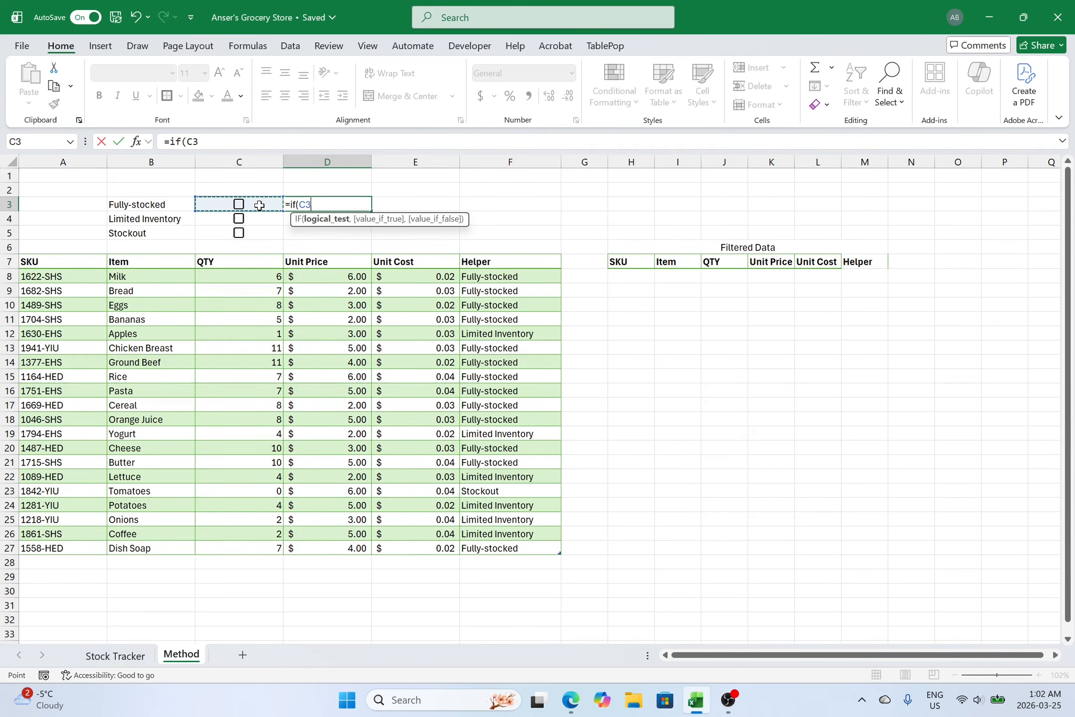
{"action": "type", "text": "=TRUE,"}
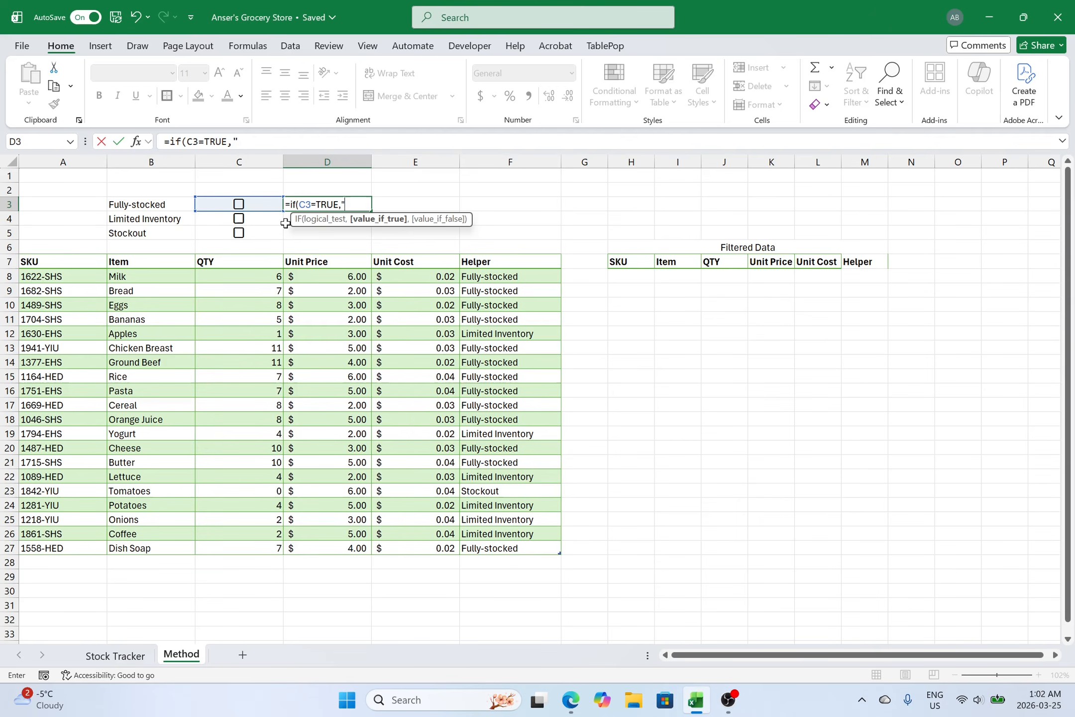
{"action": "left_click", "coordinate": [152, 204]}
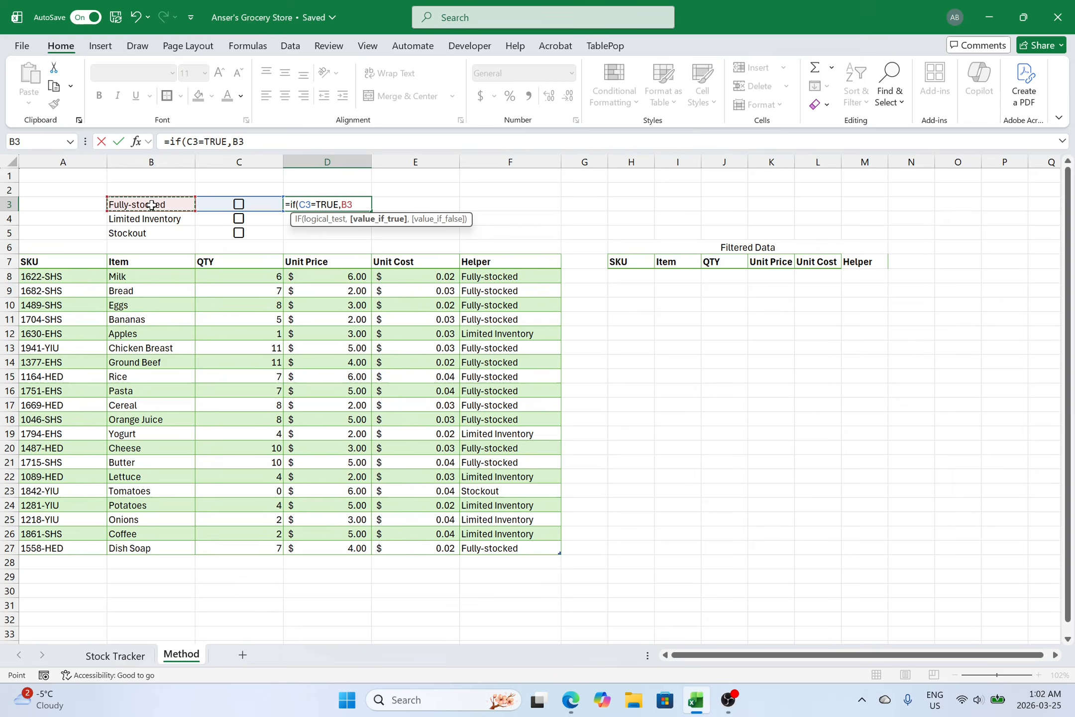
{"action": "type", "text": ","}
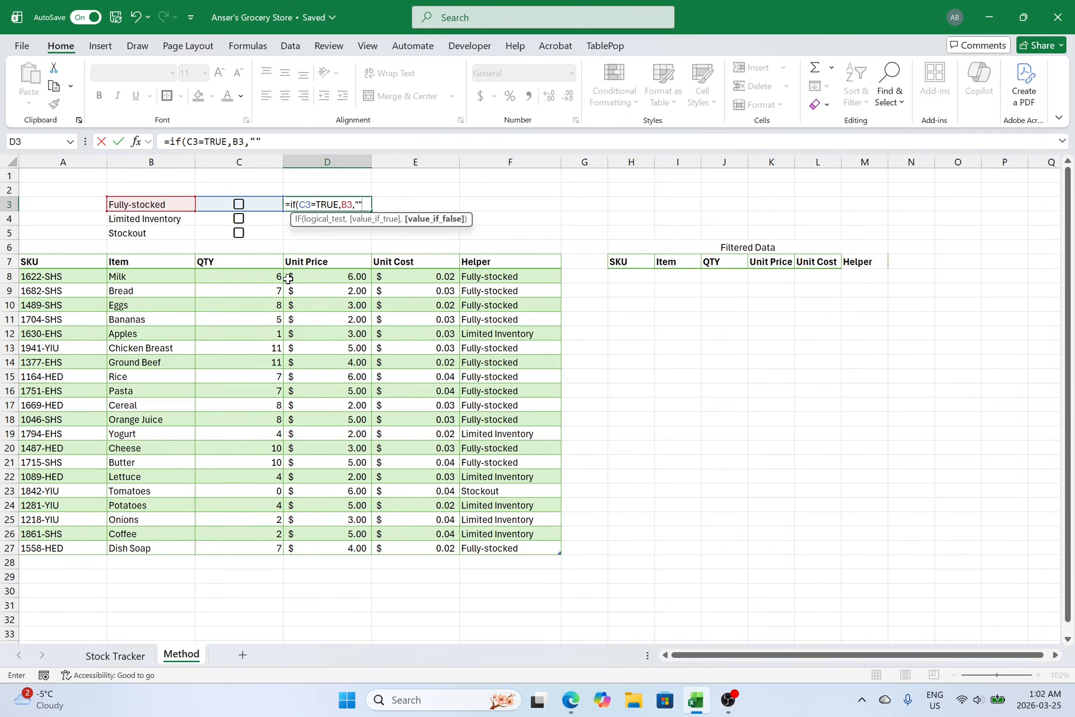
{"action": "type", "text": ")"}
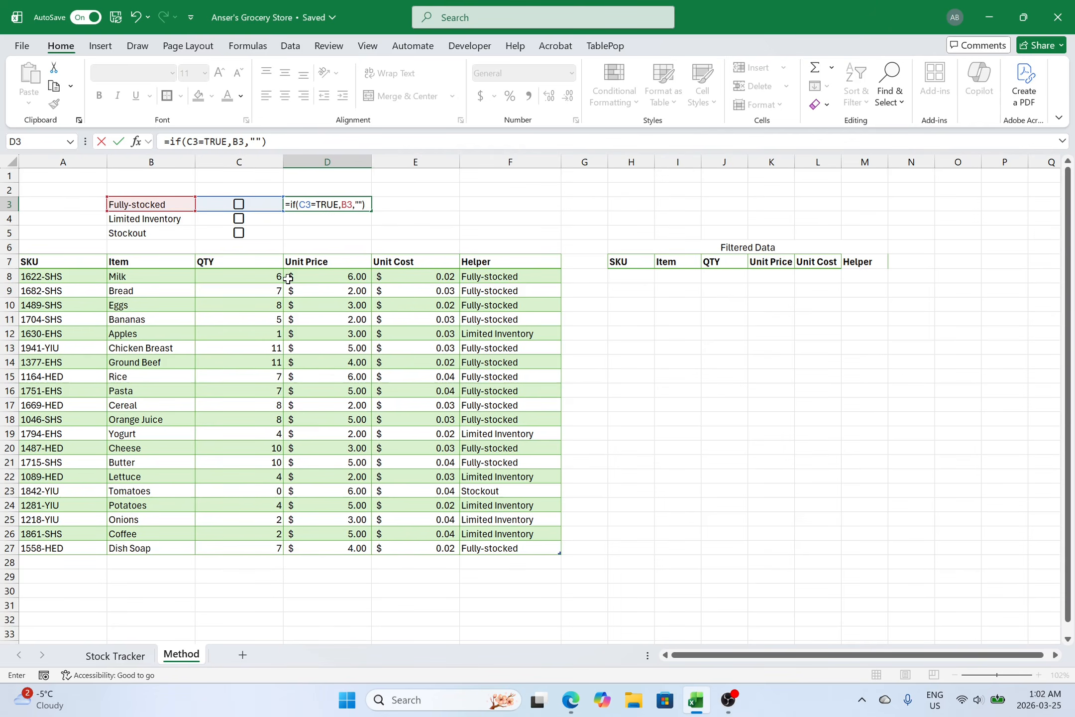
{"action": "key", "text": "Return"}
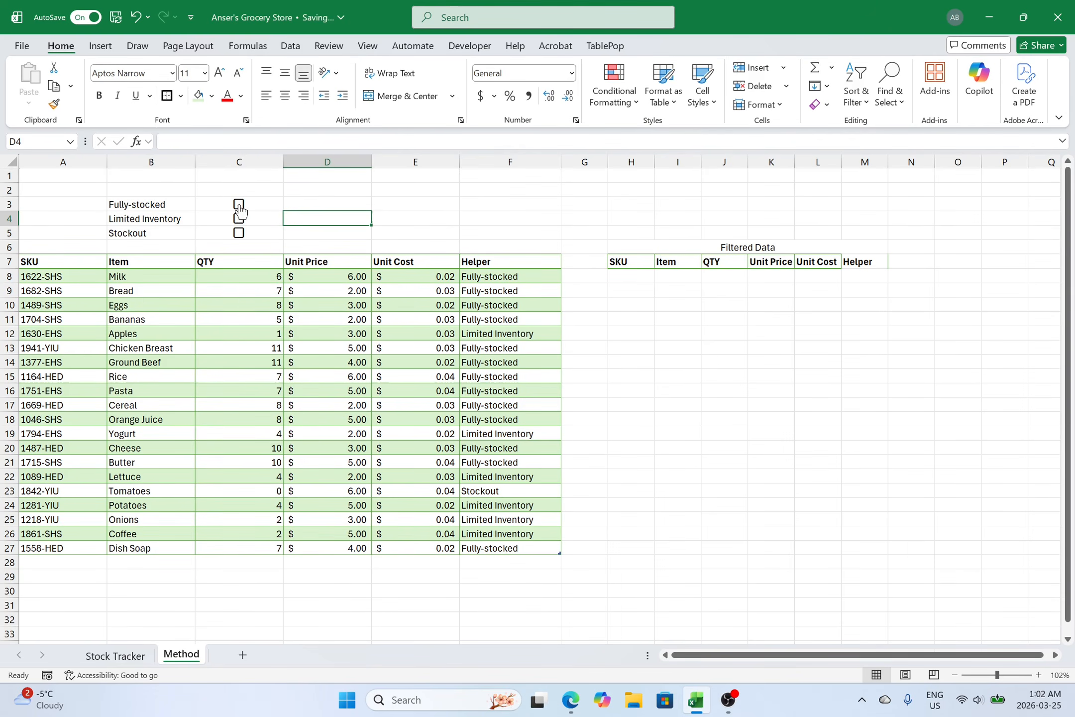
{"action": "left_click", "coordinate": [316, 202]}
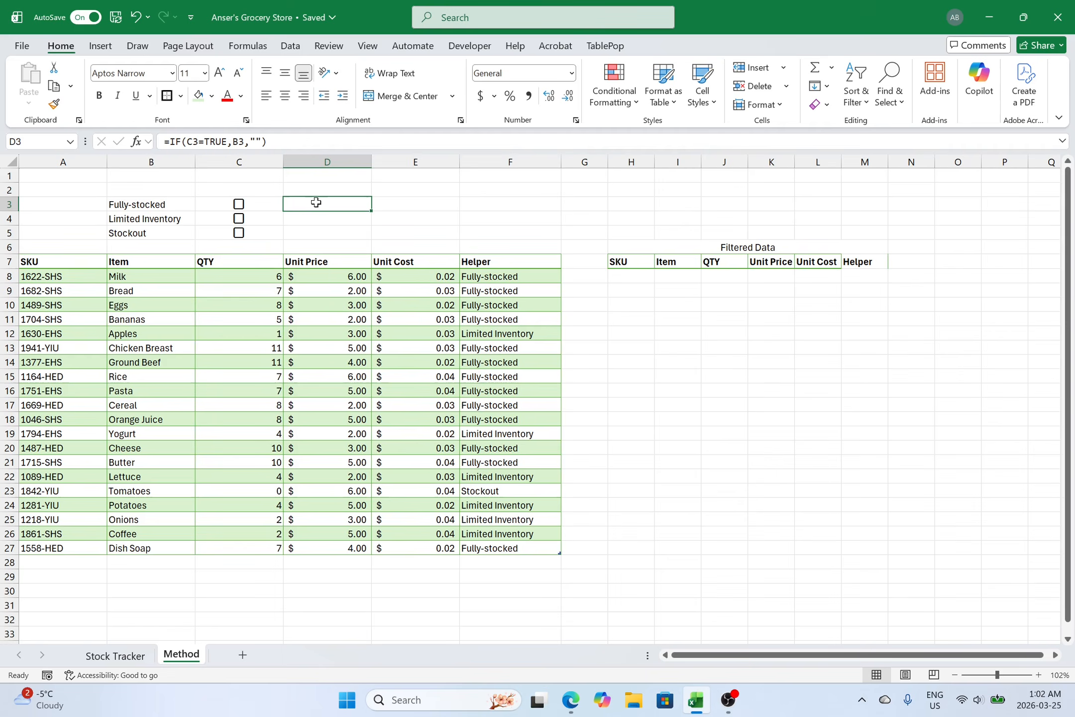
Toggle the Fully-stocked checkbox on and off, and fill the D3 formula down through D5
{"action": "left_click", "coordinate": [240, 205]}
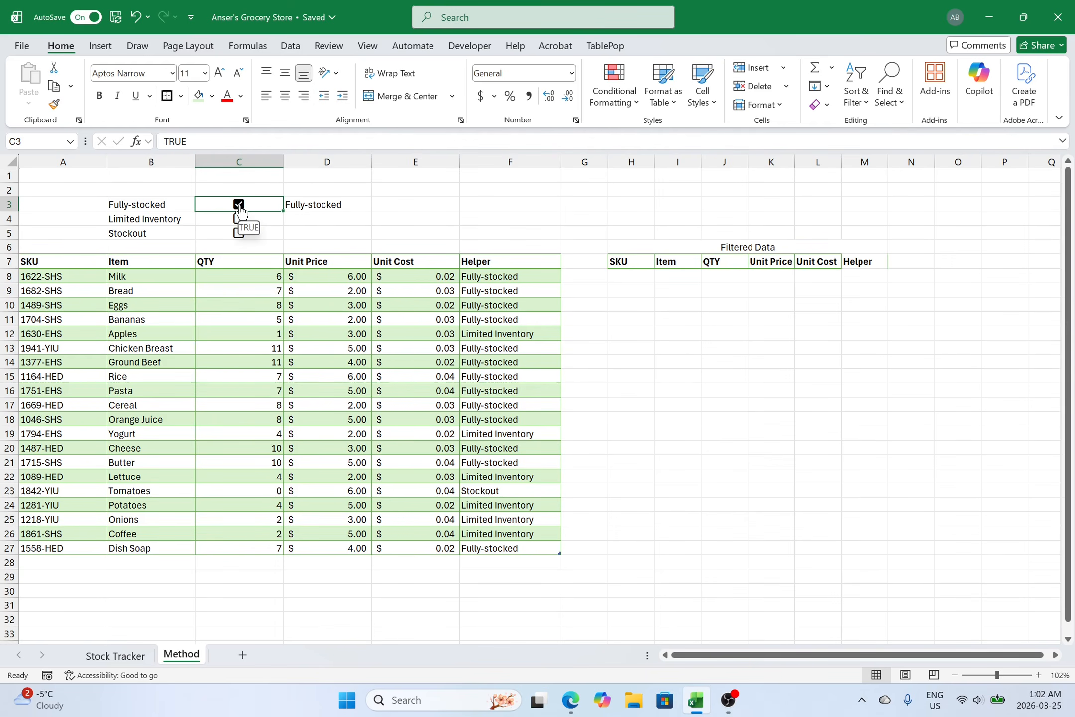
{"action": "left_click", "coordinate": [239, 205]}
{"action": "left_click", "coordinate": [302, 202]}
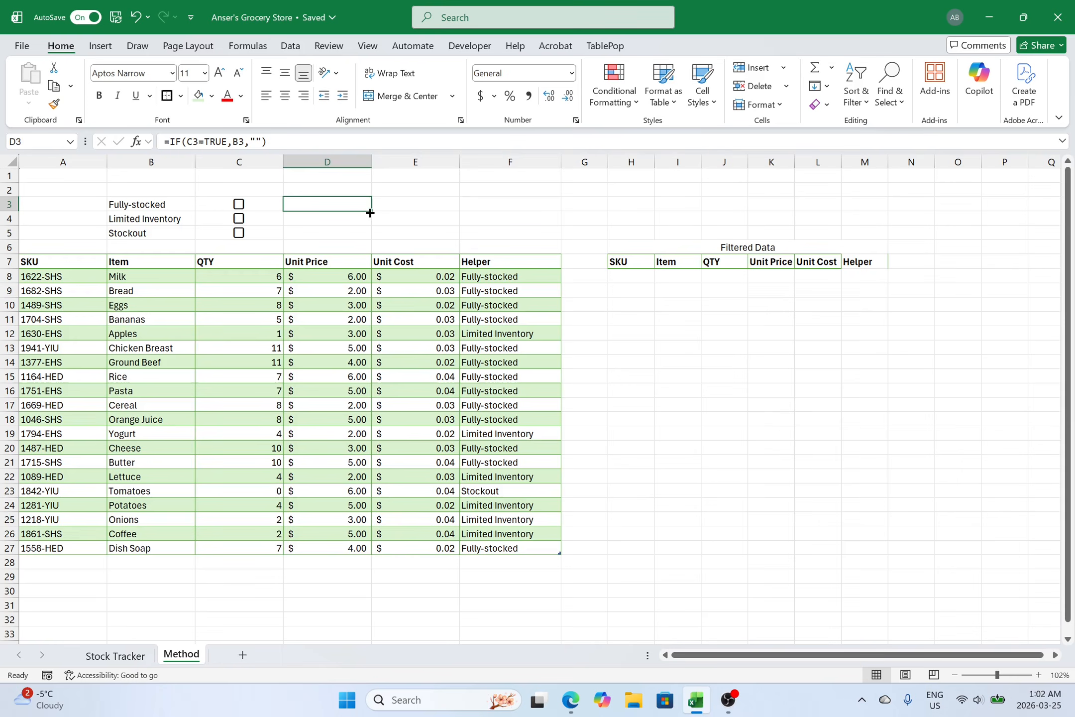
{"action": "left_click_drag", "start_coordinate": [371, 213], "coordinate": [365, 243]}
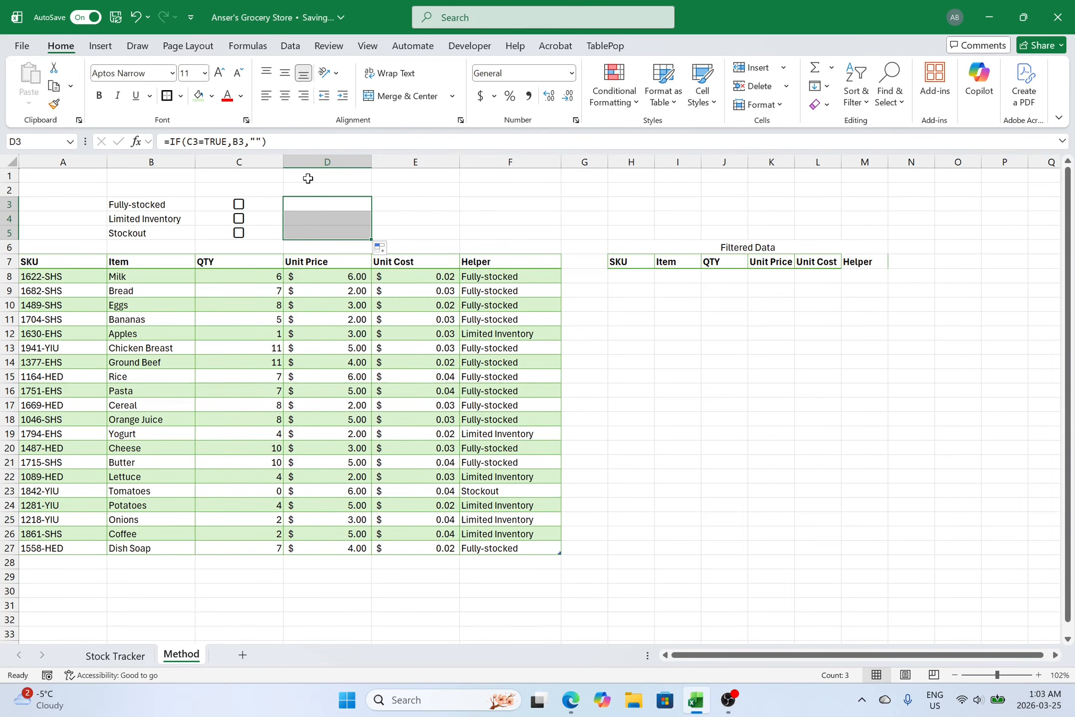
{"action": "left_click", "coordinate": [447, 188]}
Tick all three status checkboxes to test the labels in D3:D5, leaving every checkbox cleared
{"action": "left_click", "coordinate": [239, 205]}
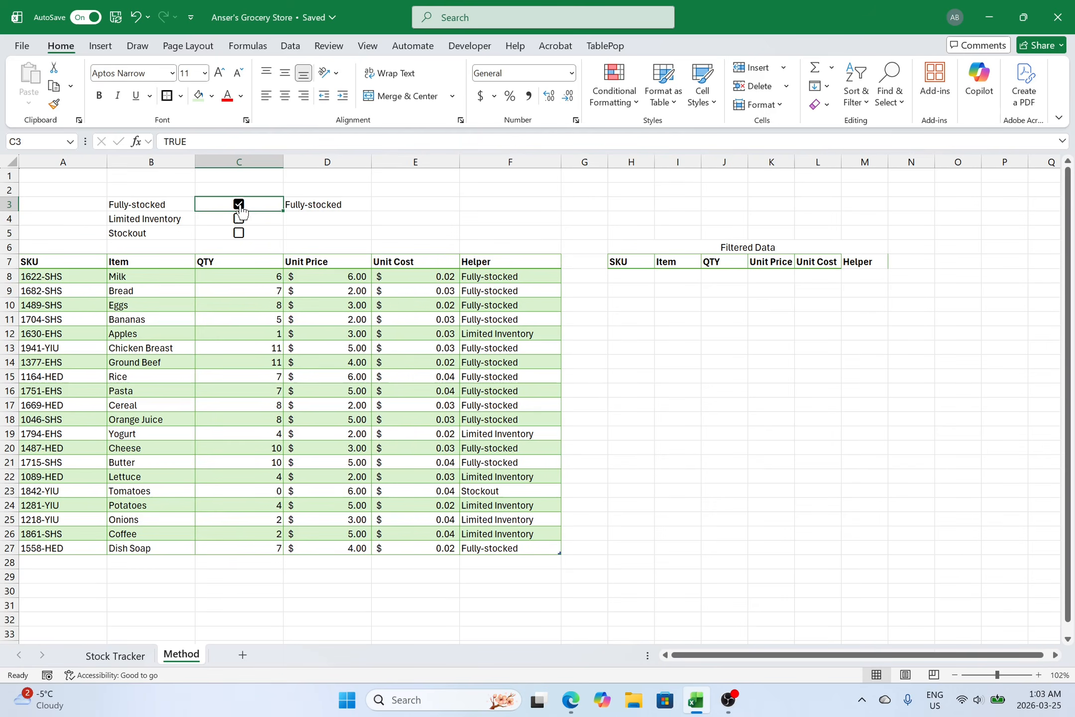
{"action": "left_click", "coordinate": [238, 219]}
{"action": "left_click", "coordinate": [238, 233]}
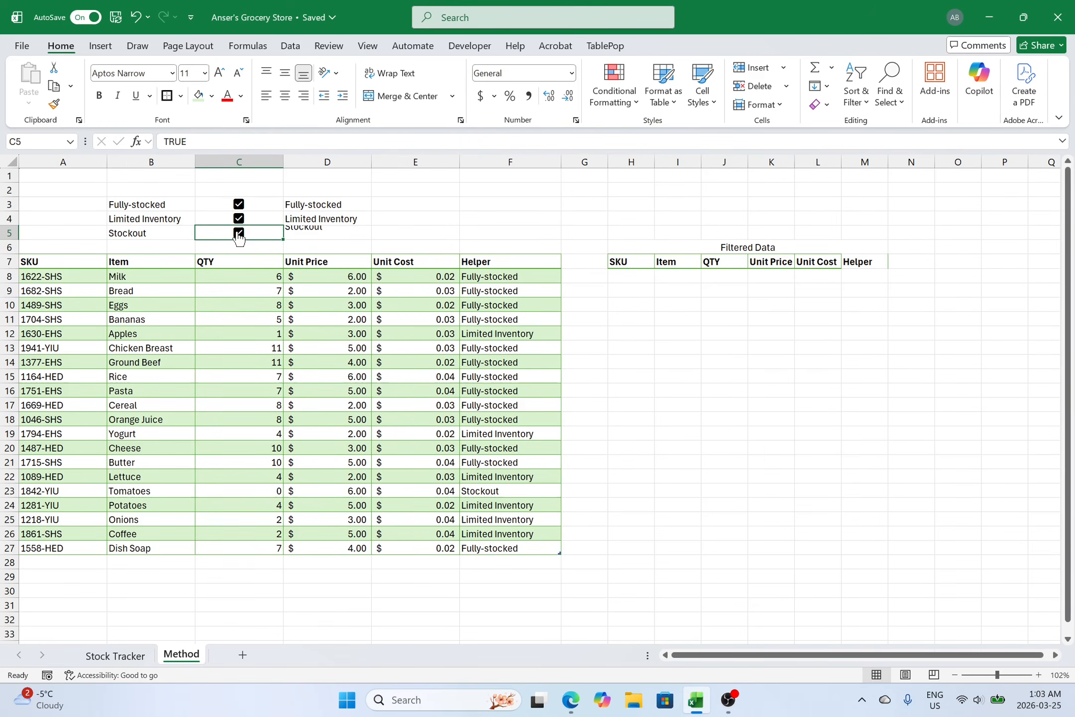
{"action": "left_click", "coordinate": [242, 218]}
{"action": "left_click", "coordinate": [239, 219]}
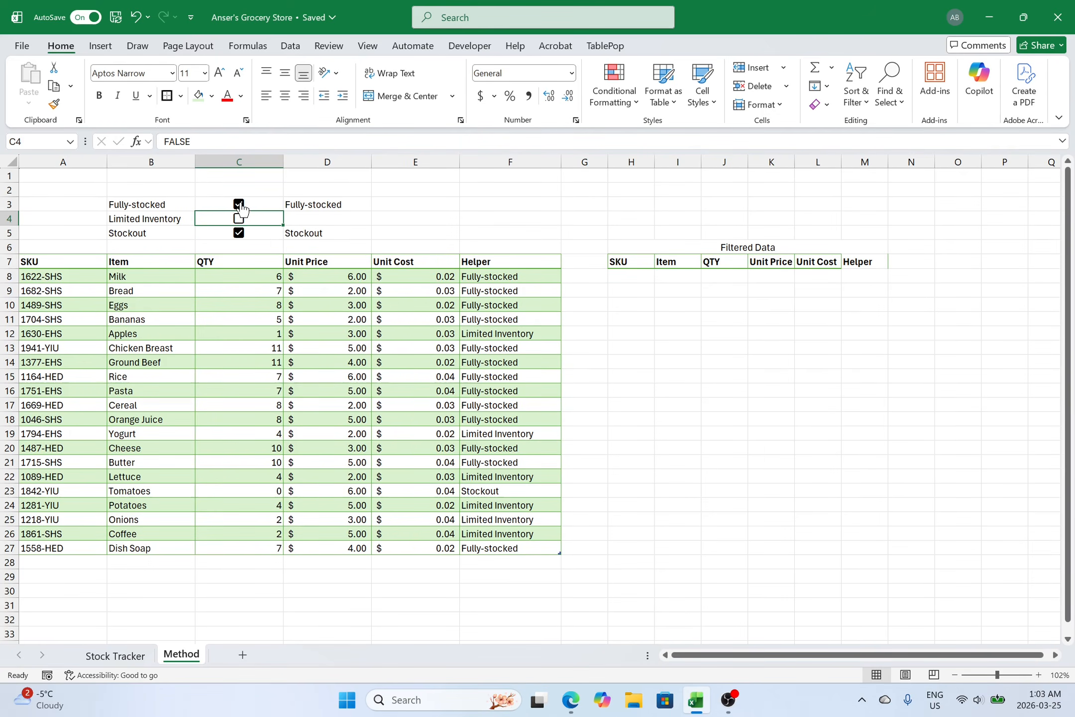
{"action": "left_click", "coordinate": [239, 205]}
{"action": "left_click", "coordinate": [239, 233]}
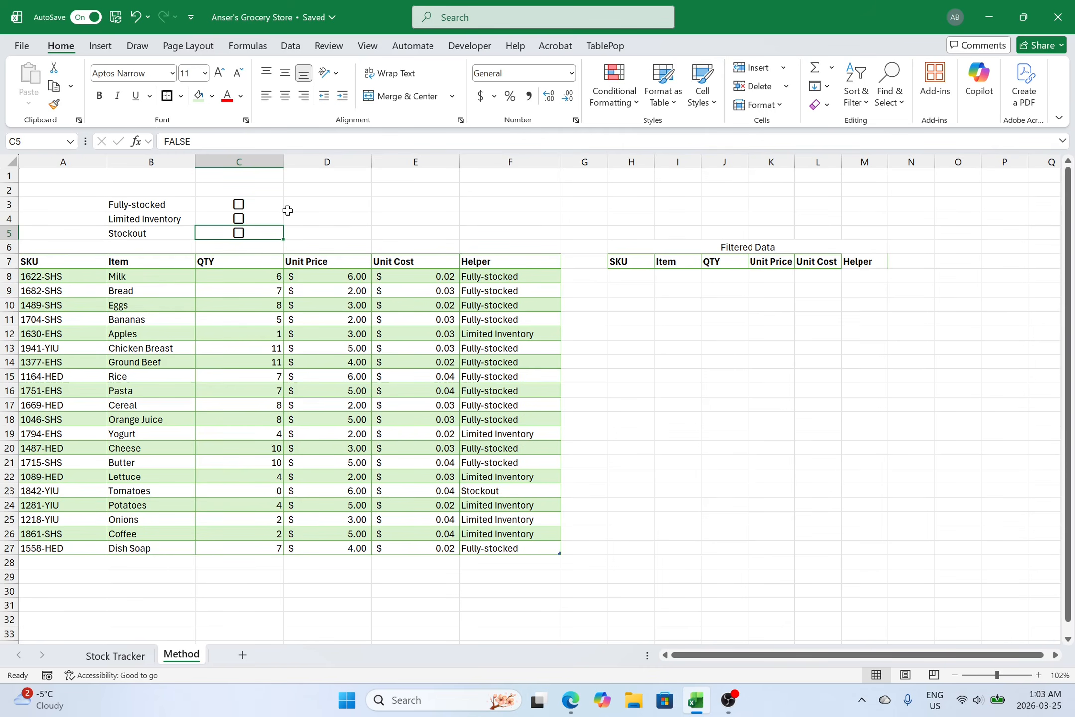
{"action": "left_click_drag", "start_coordinate": [288, 208], "coordinate": [294, 227]}
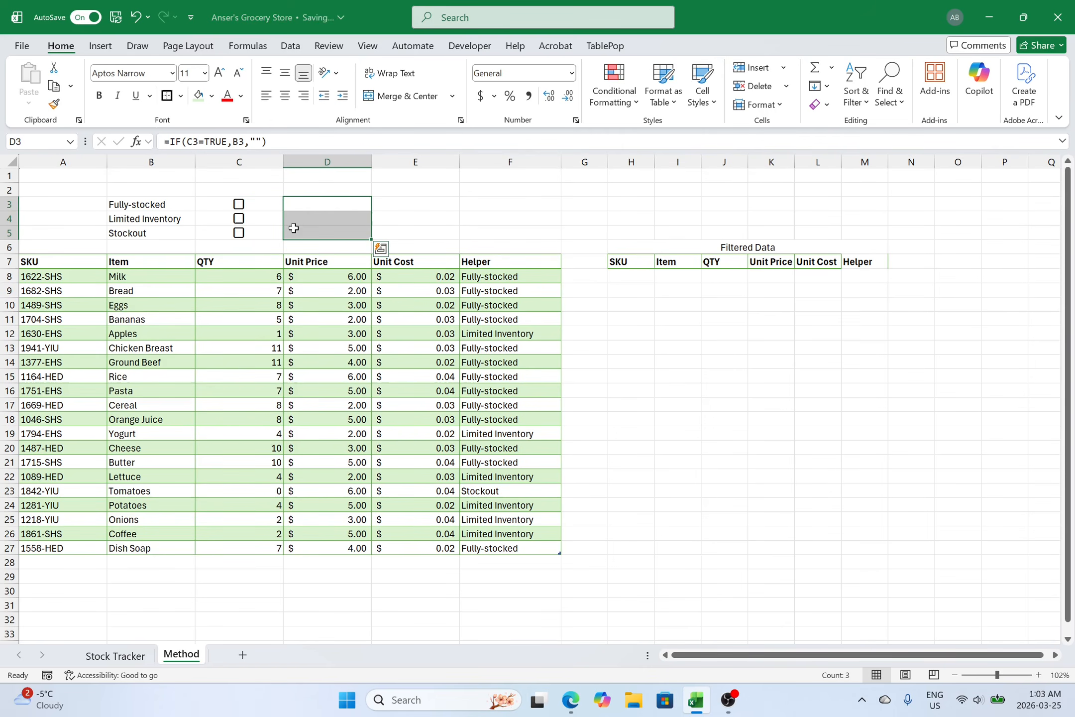
Start a FILTER formula in H8 on the Stock table with the condition that the Helper column equals D3
{"action": "left_click_drag", "start_coordinate": [631, 279], "coordinate": [846, 514]}
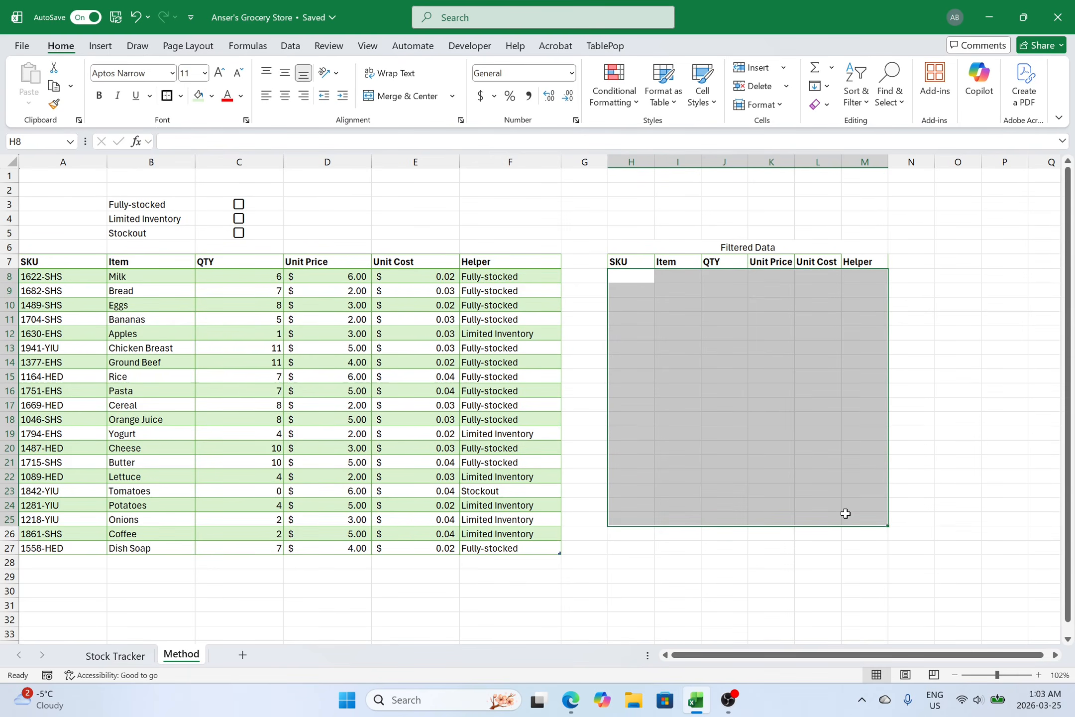
{"action": "left_click", "coordinate": [643, 281]}
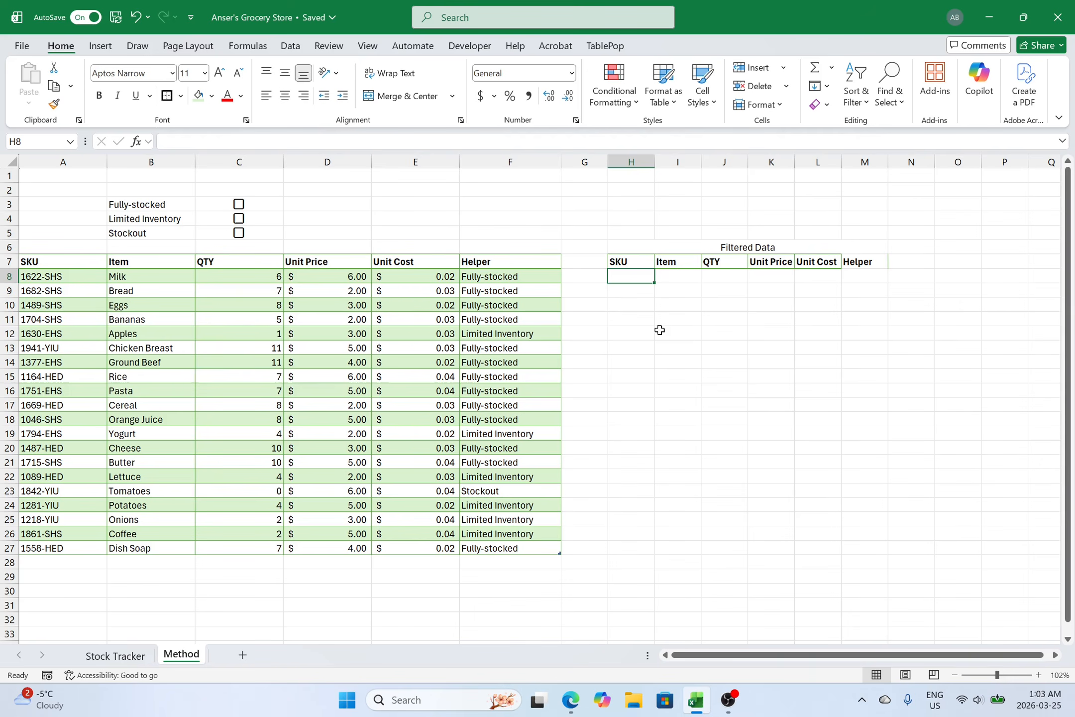
{"action": "type", "text": "=f"}
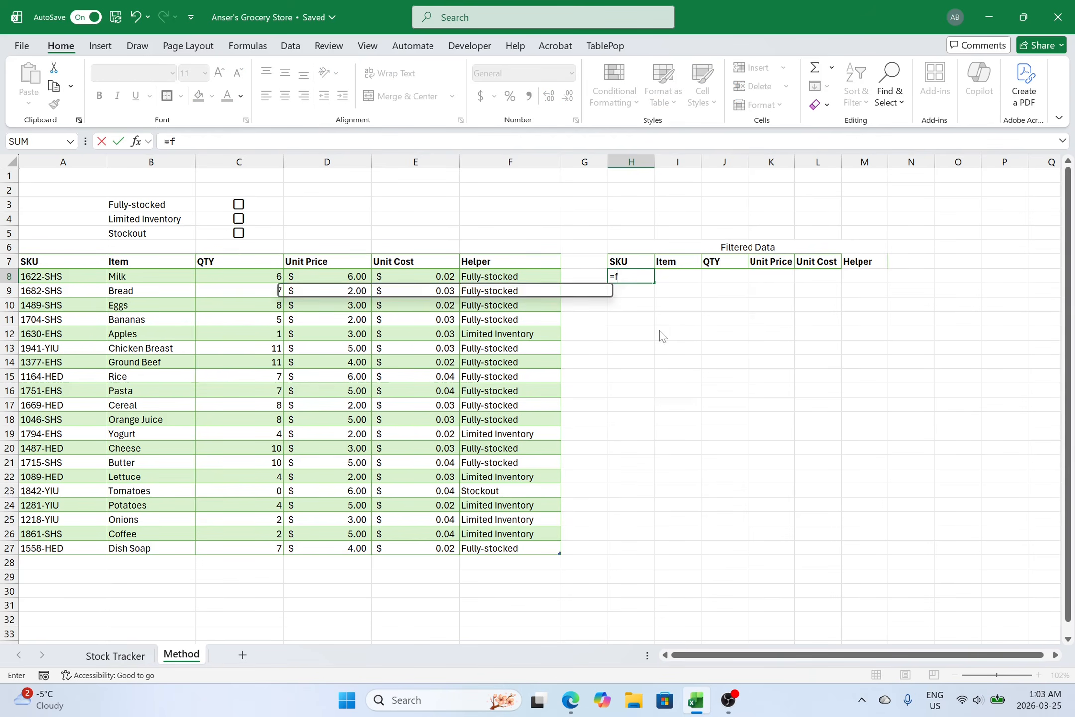
{"action": "type", "text": "ilter("}
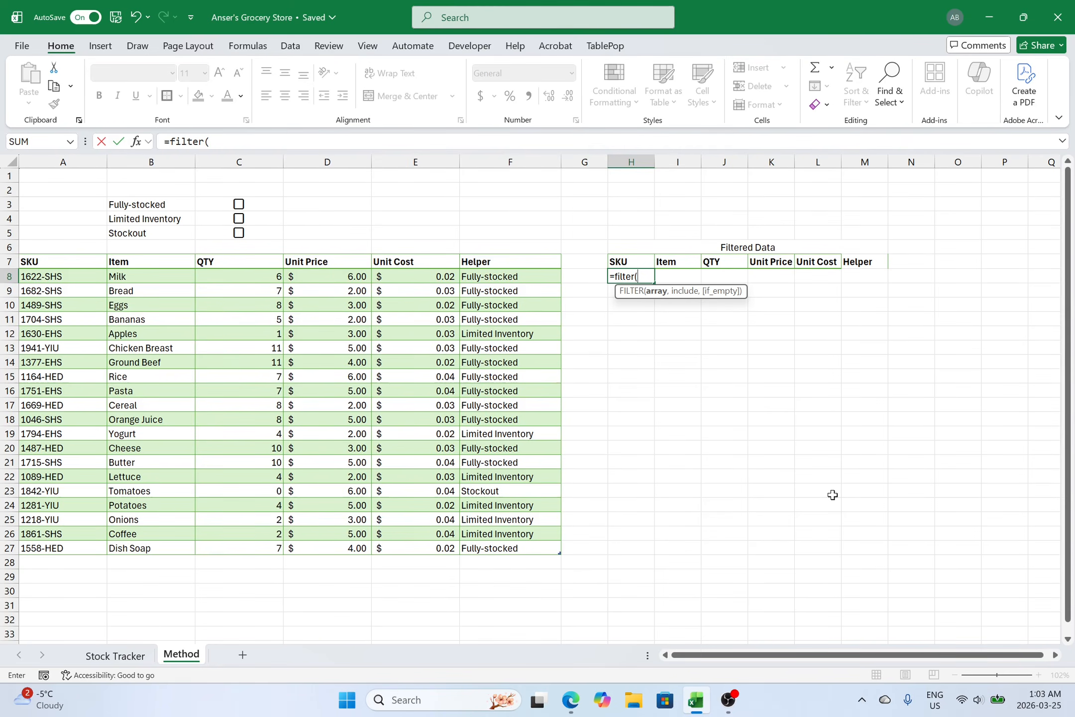
{"action": "type", "text": "Stock"}
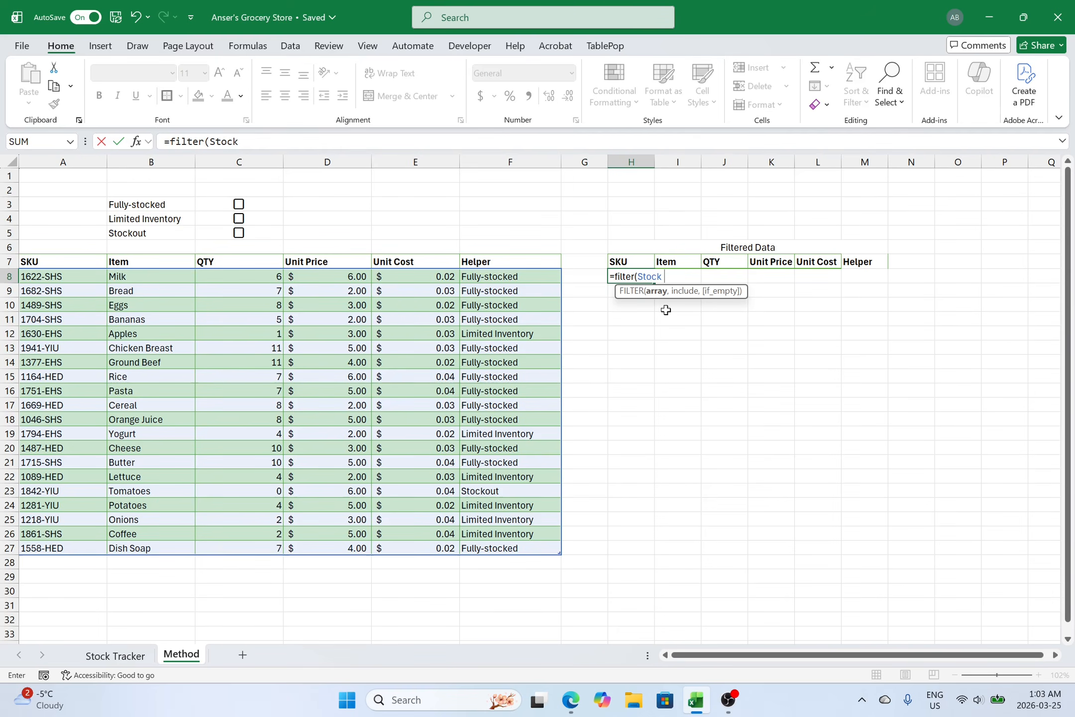
{"action": "type", "text": " ,"}
{"action": "left_click", "coordinate": [508, 264]}
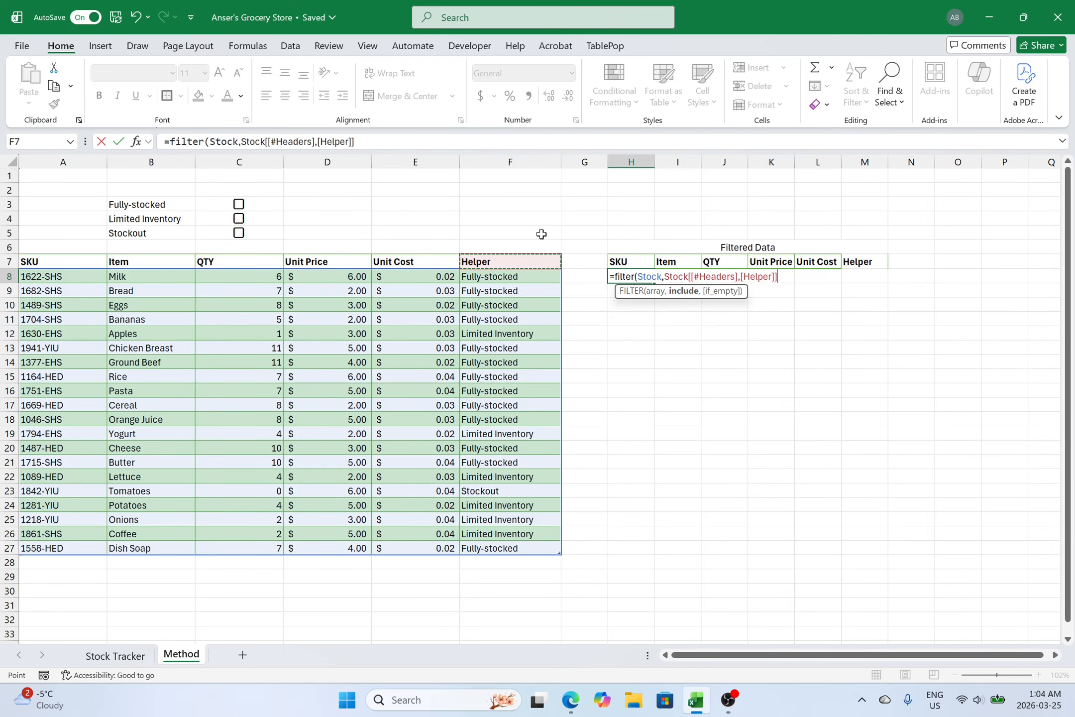
{"action": "left_click", "coordinate": [318, 142]}
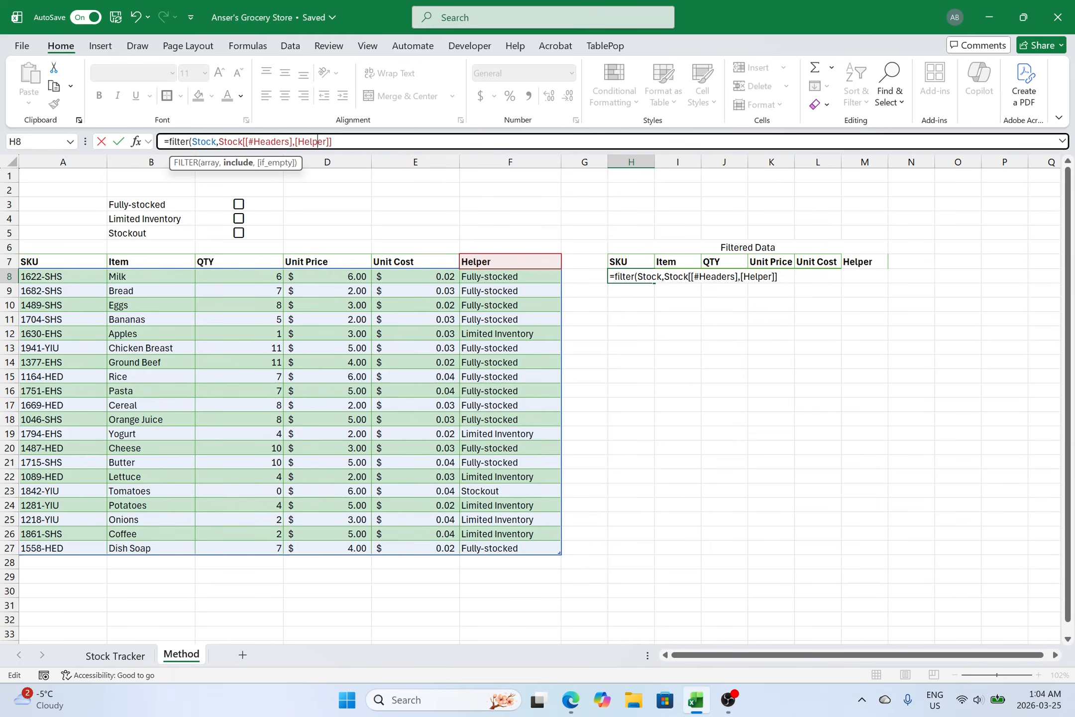
{"action": "key", "text": "BackSpace"}
{"action": "key", "text": "BackSpace"}
{"action": "key", "text": "BackSpace"}
{"action": "key", "text": "BackSpace"}
{"action": "key", "text": "BackSpace"}
{"action": "key", "text": "BackSpace"}
{"action": "key", "text": "BackSpace"}
{"action": "key", "text": "BackSpace"}
{"action": "key", "text": "BackSpace"}
{"action": "key", "text": "BackSpace"}
{"action": "key", "text": "BackSpace"}
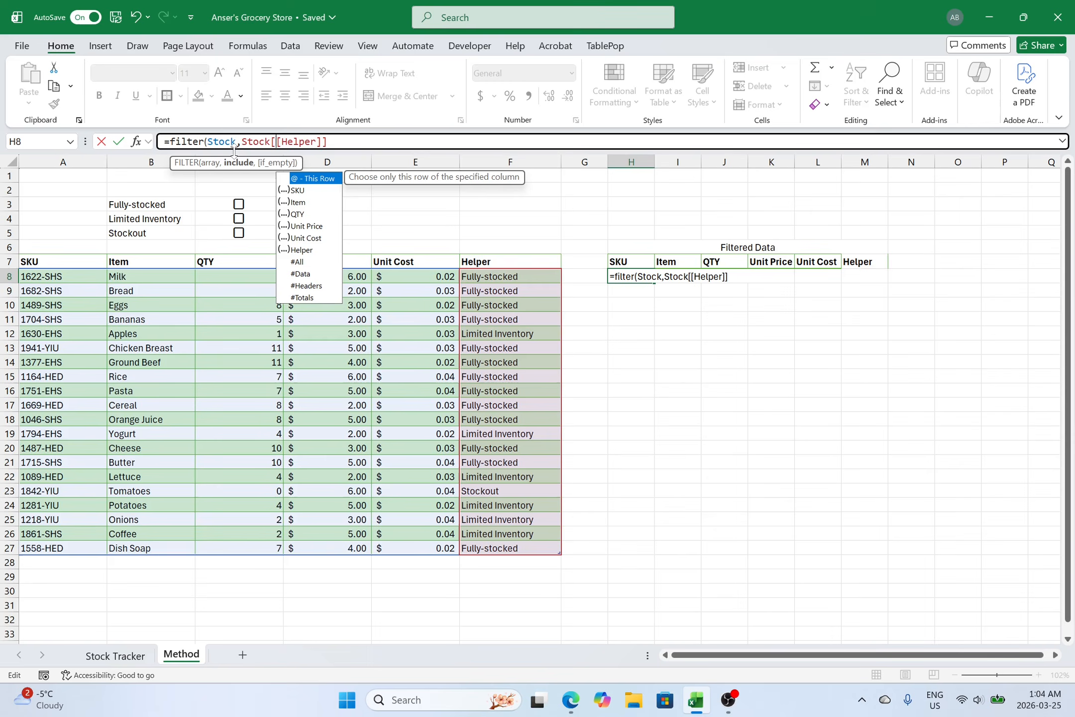
{"action": "left_click", "coordinate": [329, 142]}
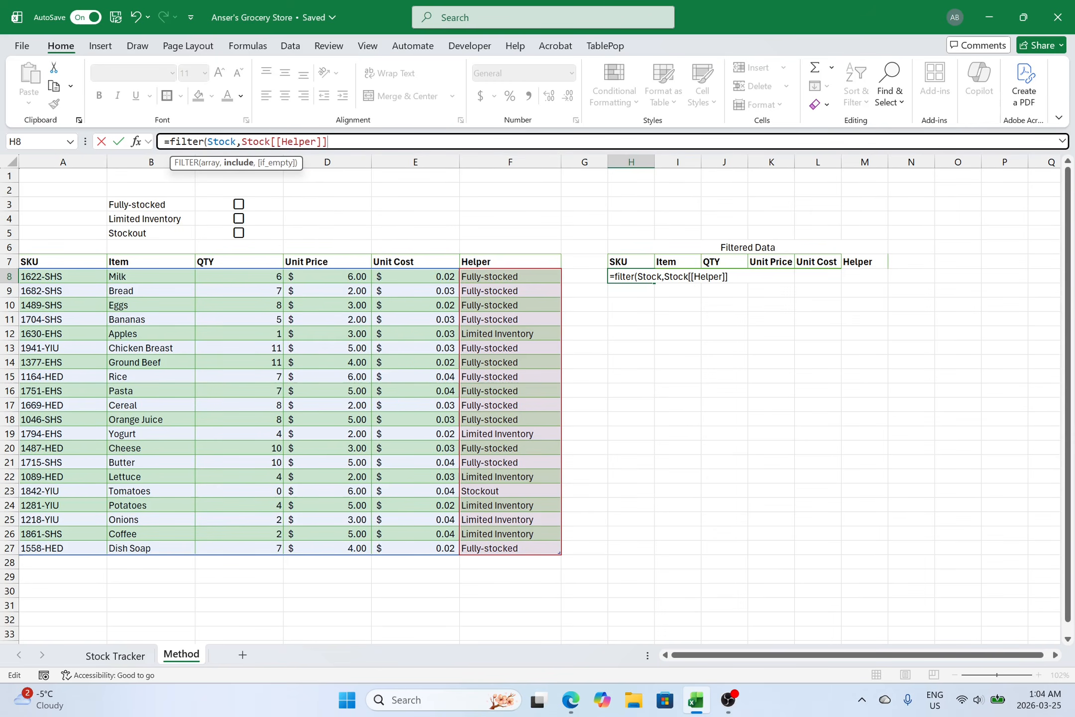
{"action": "left_click", "coordinate": [323, 205]}
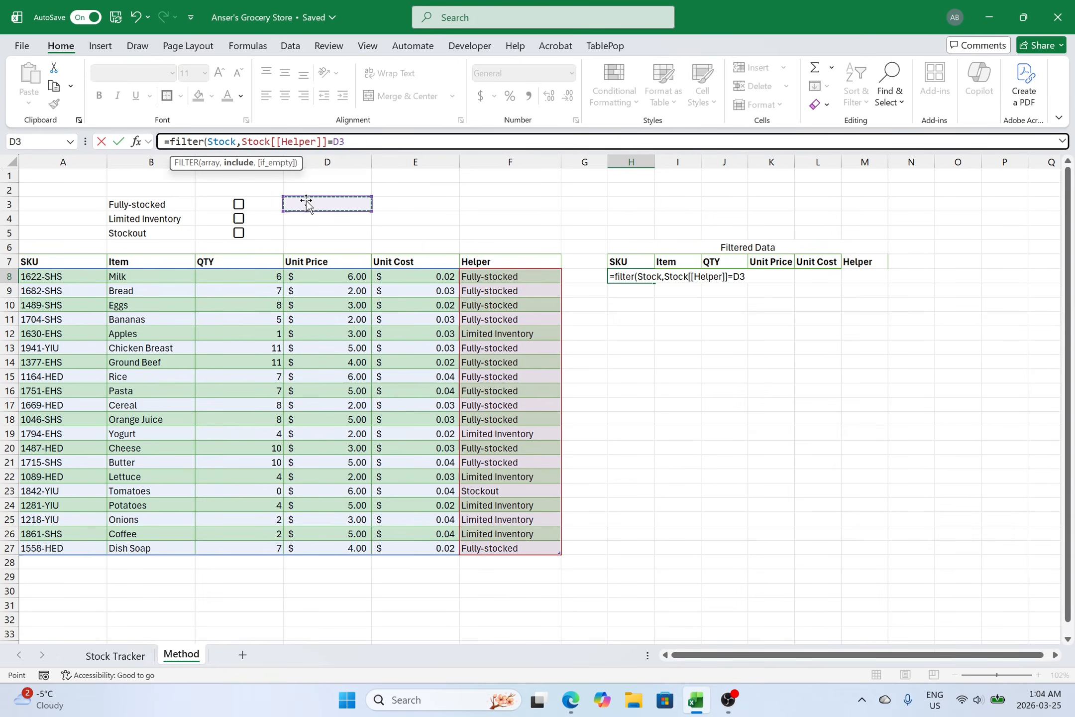
Add a second condition with + to the H8 FILTER formula, matching the Stock table's Helper column to D4
{"action": "type", "text": "+"}
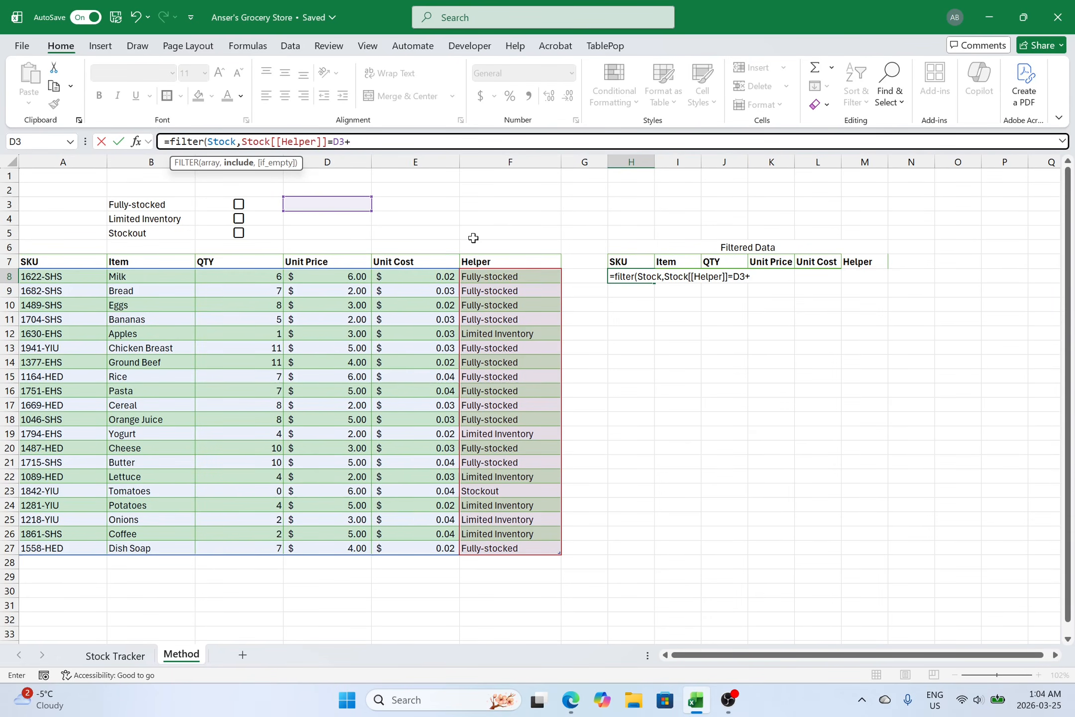
{"action": "left_click", "coordinate": [479, 260]}
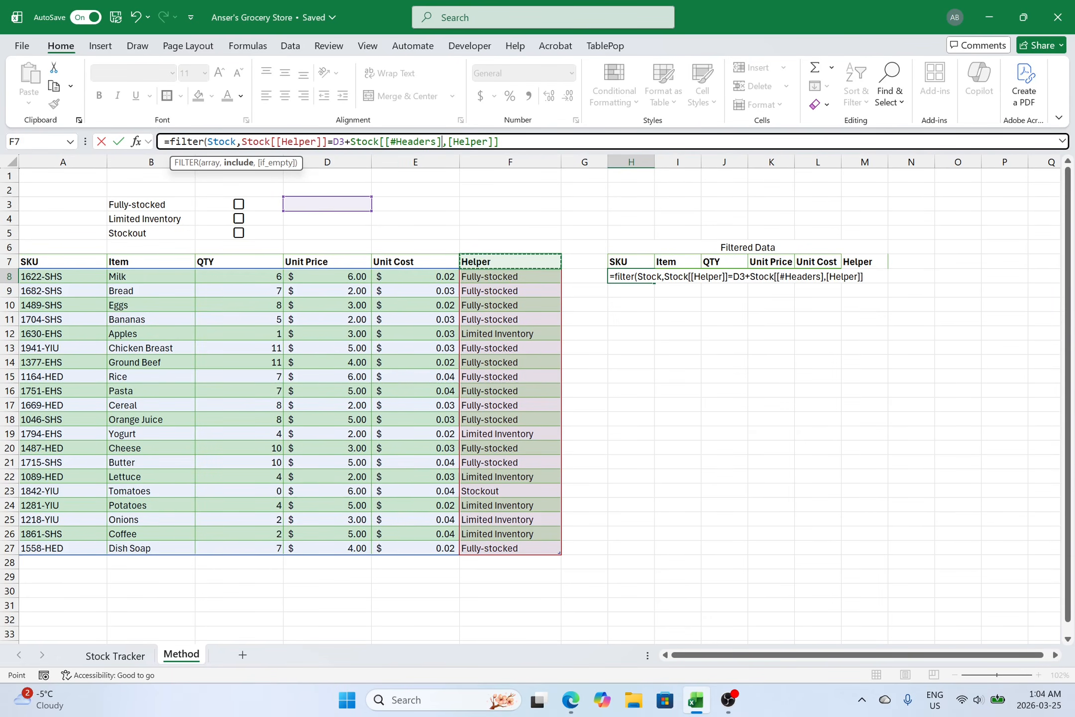
{"action": "left_click", "coordinate": [439, 142]}
{"action": "key", "text": "BackSpace"}
{"action": "key", "text": "BackSpace"}
{"action": "key", "text": "BackSpace"}
{"action": "key", "text": "BackSpace"}
{"action": "key", "text": "BackSpace"}
{"action": "key", "text": "BackSpace"}
{"action": "key", "text": "BackSpace"}
{"action": "key", "text": "BackSpace"}
{"action": "key", "text": "BackSpace"}
{"action": "key", "text": "BackSpace"}
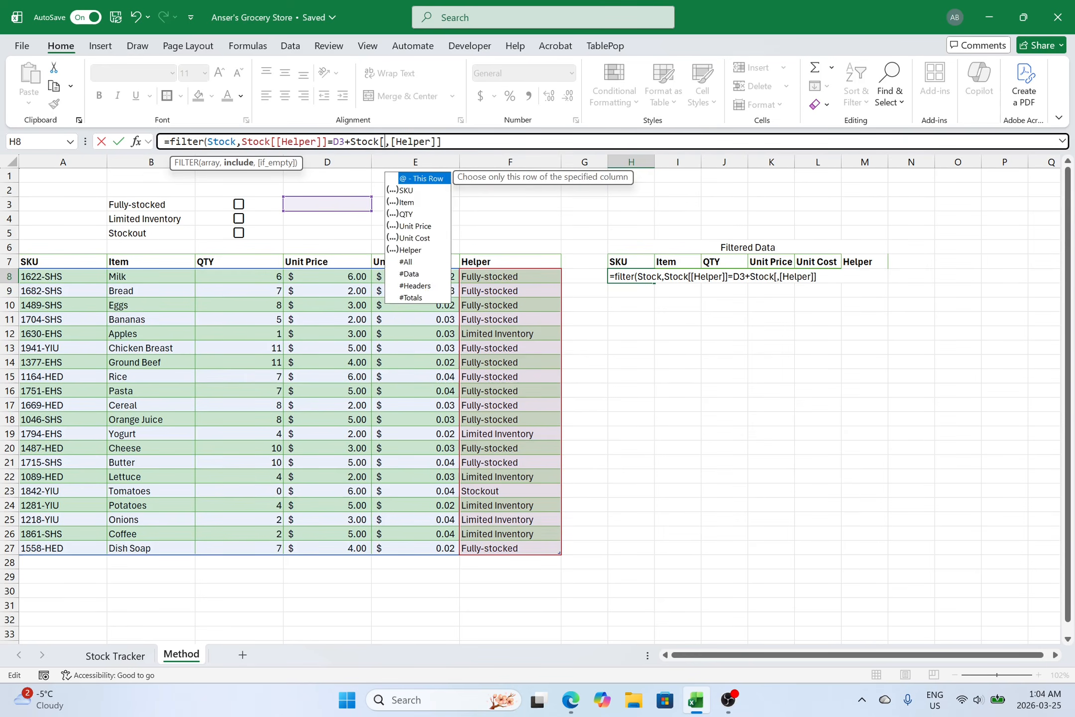
{"action": "key", "text": "Delete"}
{"action": "key", "text": "Delete"}
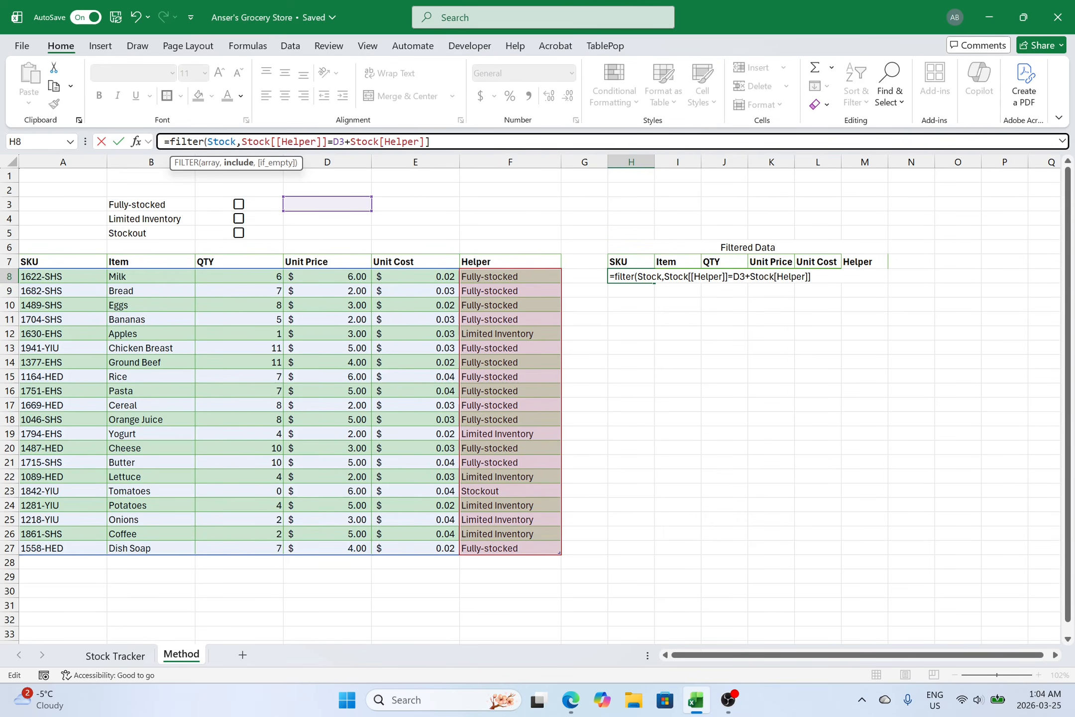
{"action": "left_click", "coordinate": [323, 220]}
Add a third condition with + matching the Helper column to D5, and even out the brackets in the Helper references
{"action": "type", "text": "+"}
{"action": "left_click", "coordinate": [481, 261]}
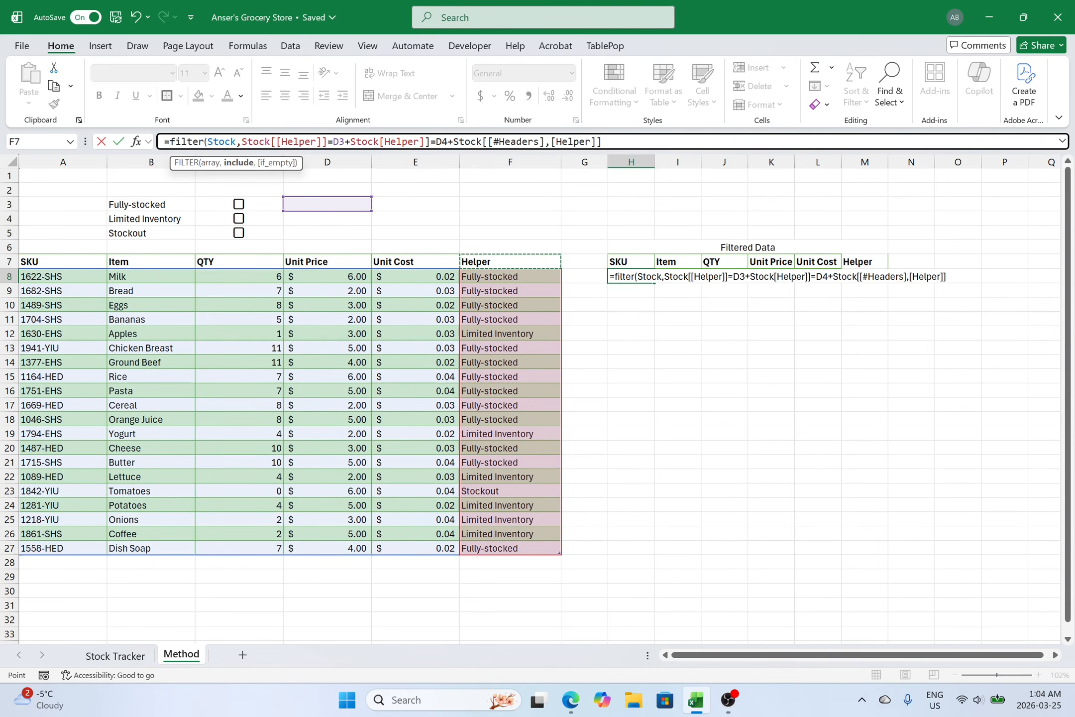
{"action": "left_click", "coordinate": [550, 142]}
{"action": "key", "text": "BackSpace"}
{"action": "key", "text": "BackSpace"}
{"action": "key", "text": "BackSpace"}
{"action": "key", "text": "BackSpace"}
{"action": "key", "text": "BackSpace"}
{"action": "key", "text": "BackSpace"}
{"action": "key", "text": "BackSpace"}
{"action": "key", "text": "BackSpace"}
{"action": "key", "text": "BackSpace"}
{"action": "key", "text": "BackSpace"}
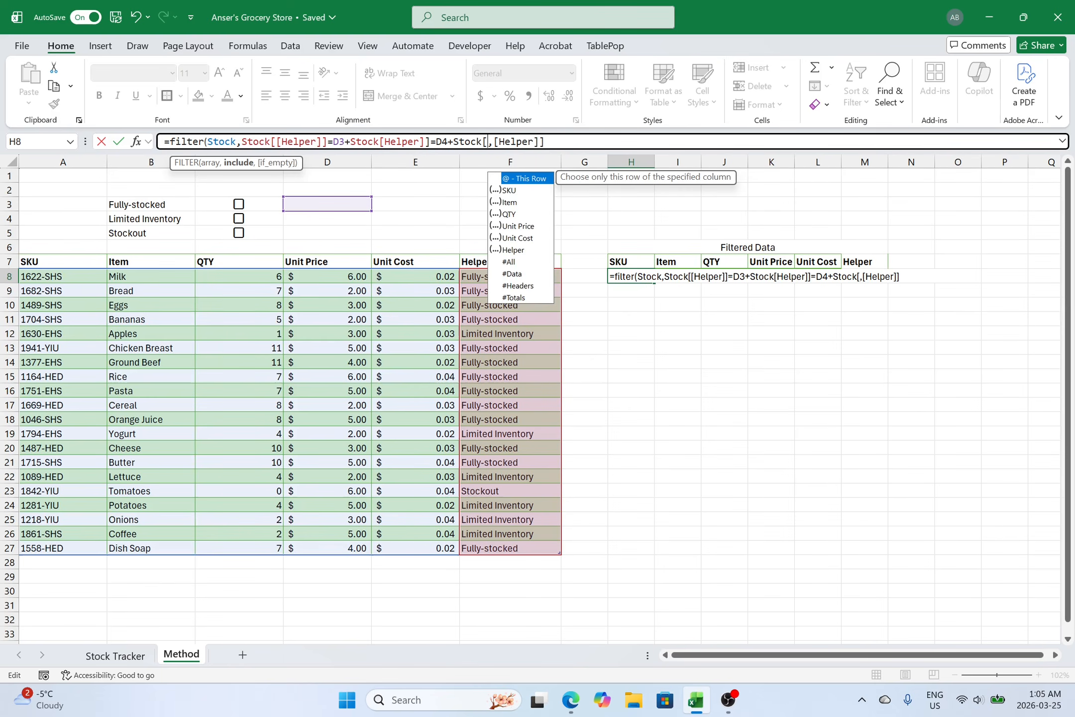
{"action": "key", "text": "BackSpace"}
{"action": "key", "text": "BackSpace"}
{"action": "type", "text": "["}
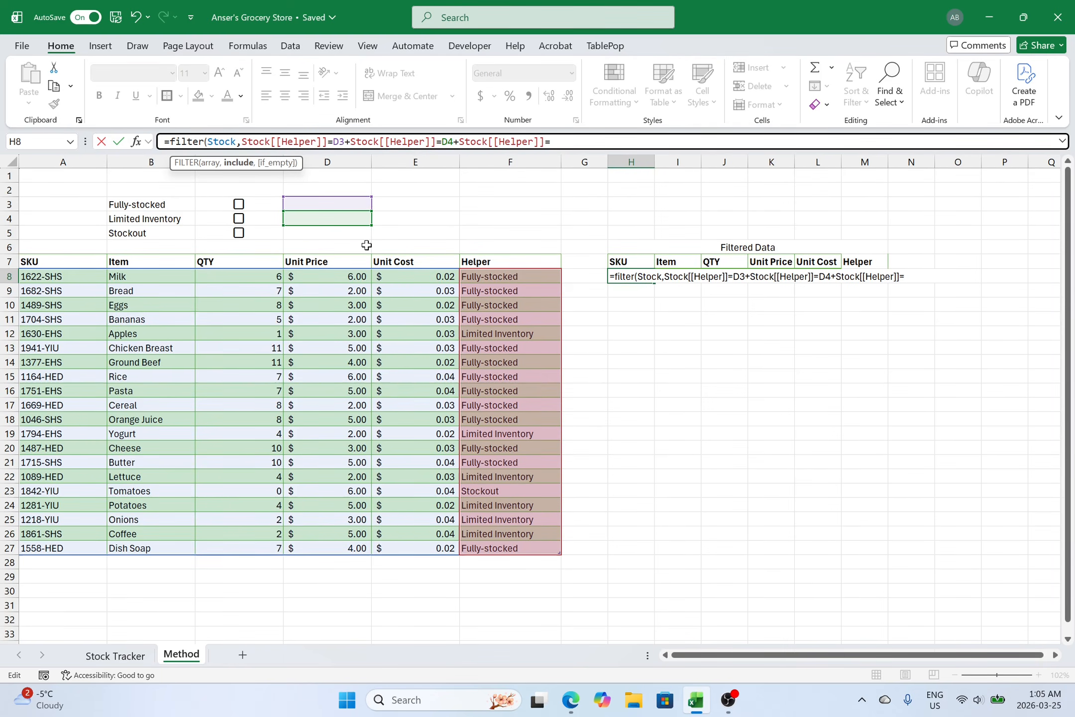
{"action": "left_click", "coordinate": [333, 233]}
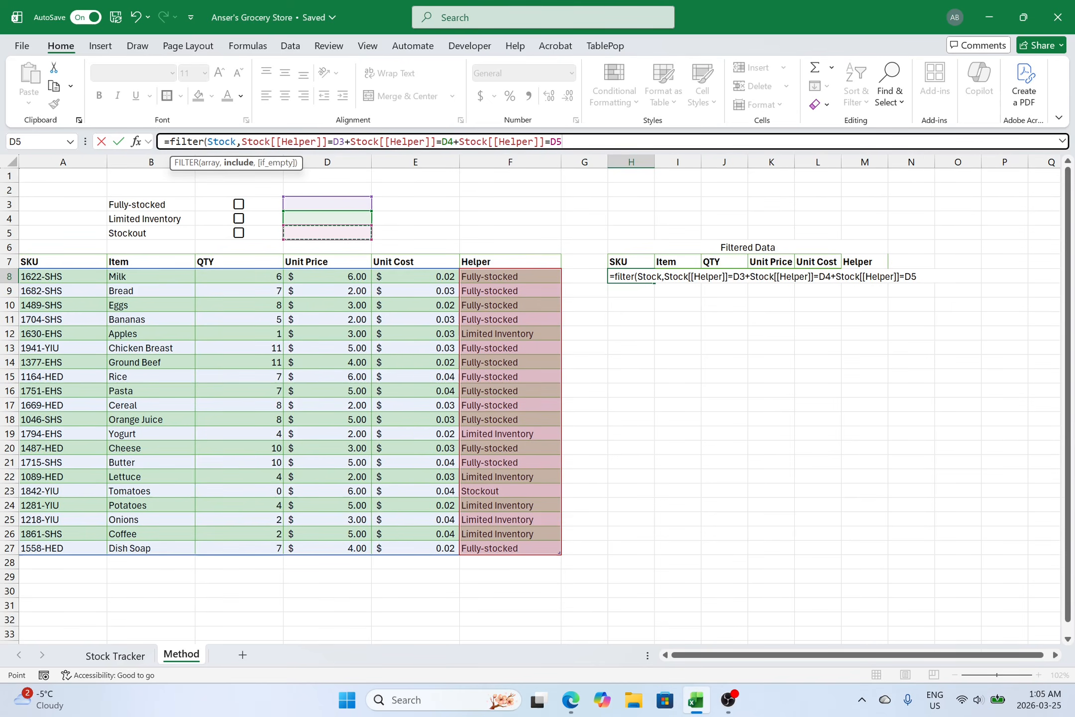
Wrap each of the three Helper conditions in parentheses, add "" as the if_empty argument, and commit the H8 formula
{"action": "left_click", "coordinate": [242, 142]}
{"action": "type", "text": "("}
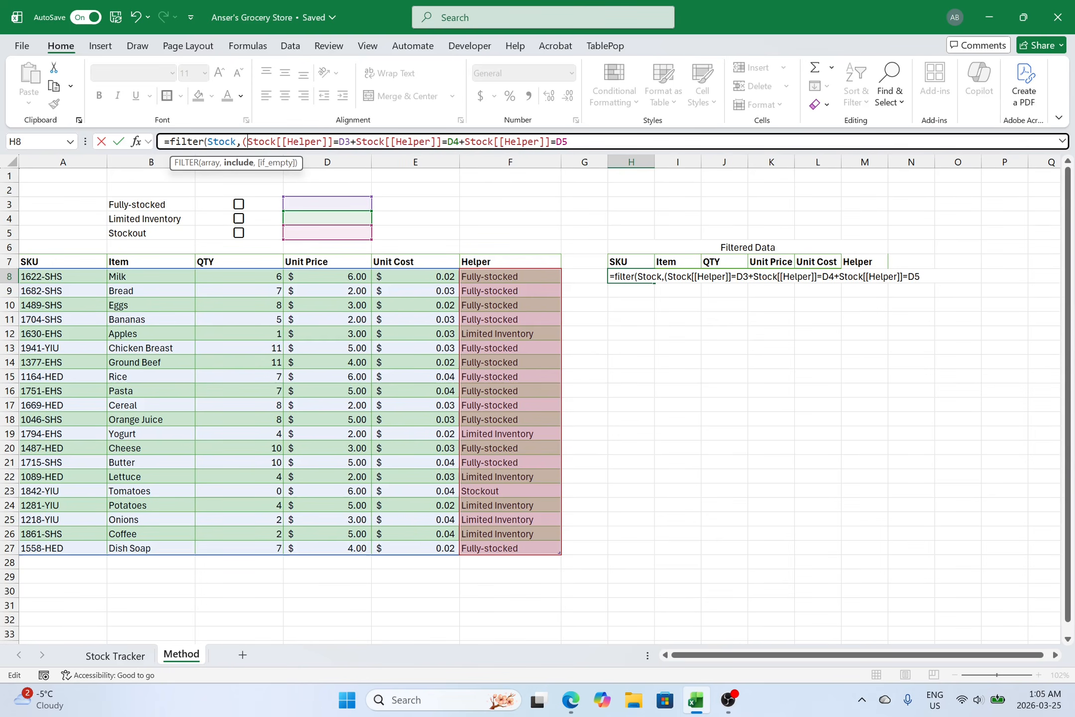
{"action": "type", "text": ")"}
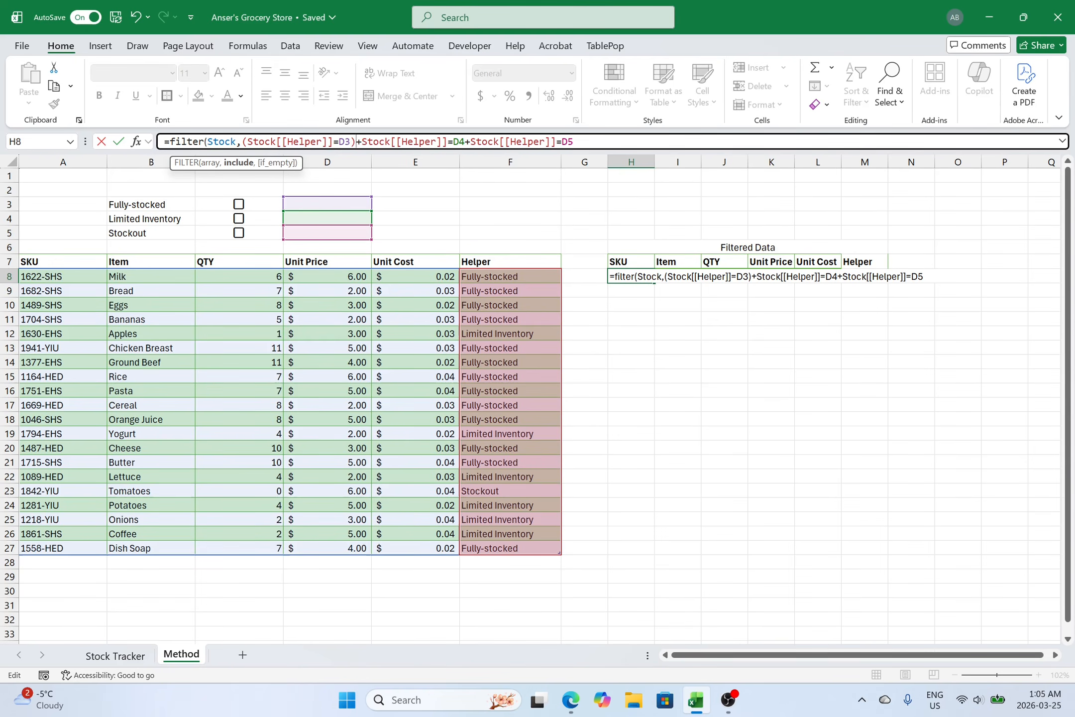
{"action": "key", "text": "Right"}
{"action": "type", "text": "("}
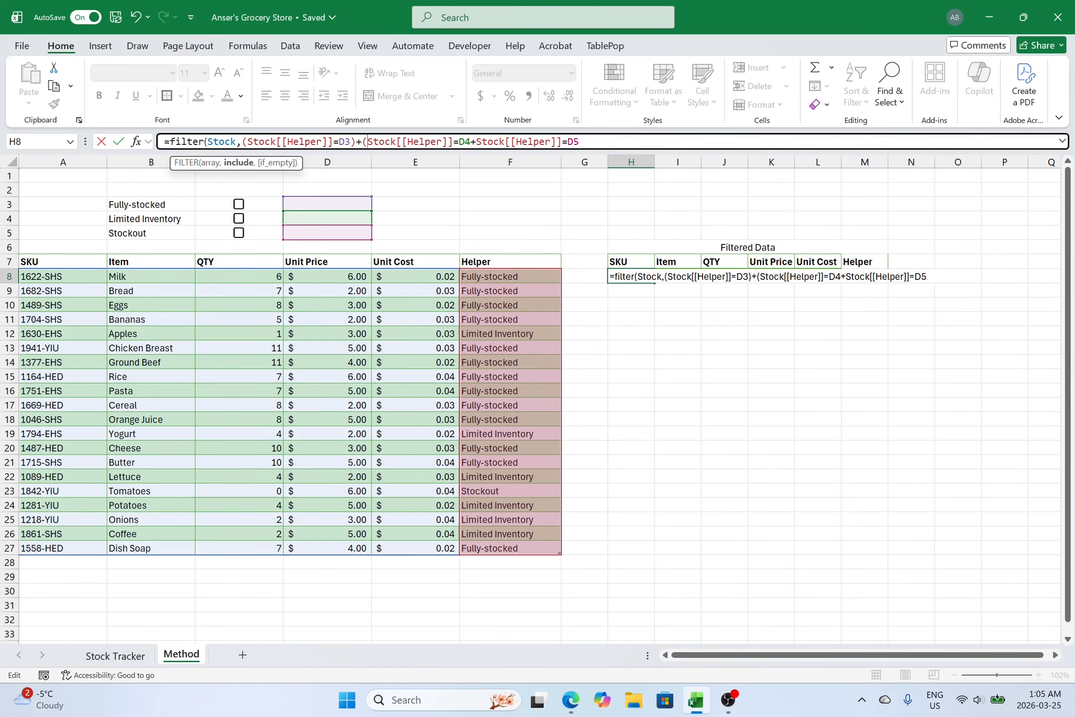
{"action": "type", "text": ")"}
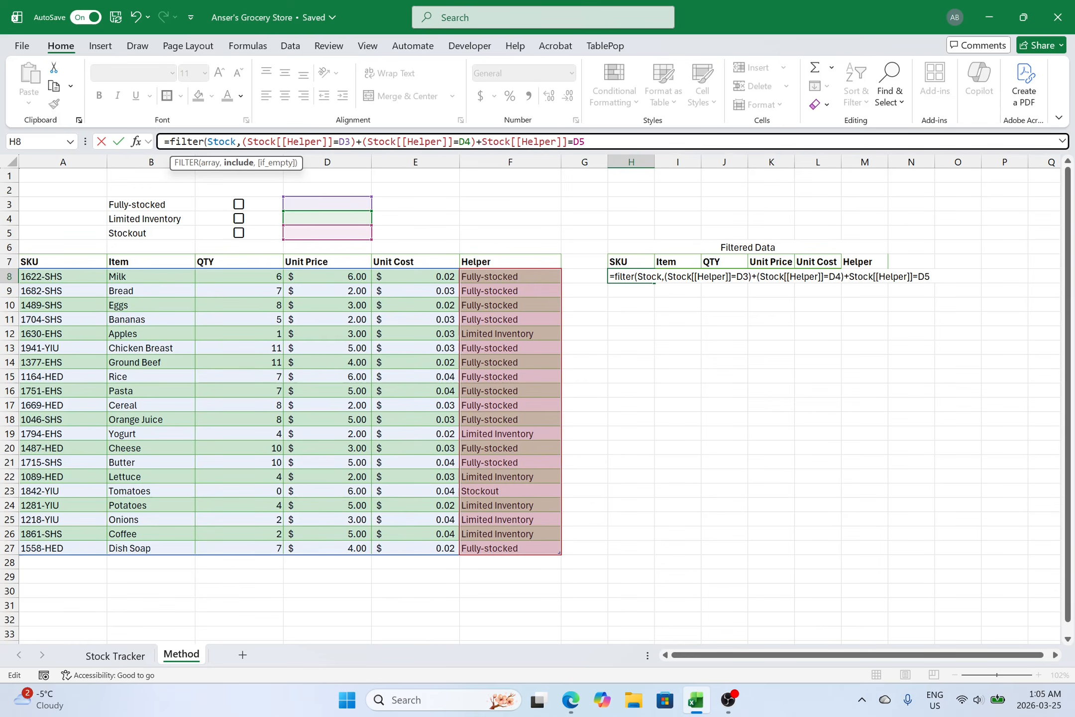
{"action": "type", "text": "("}
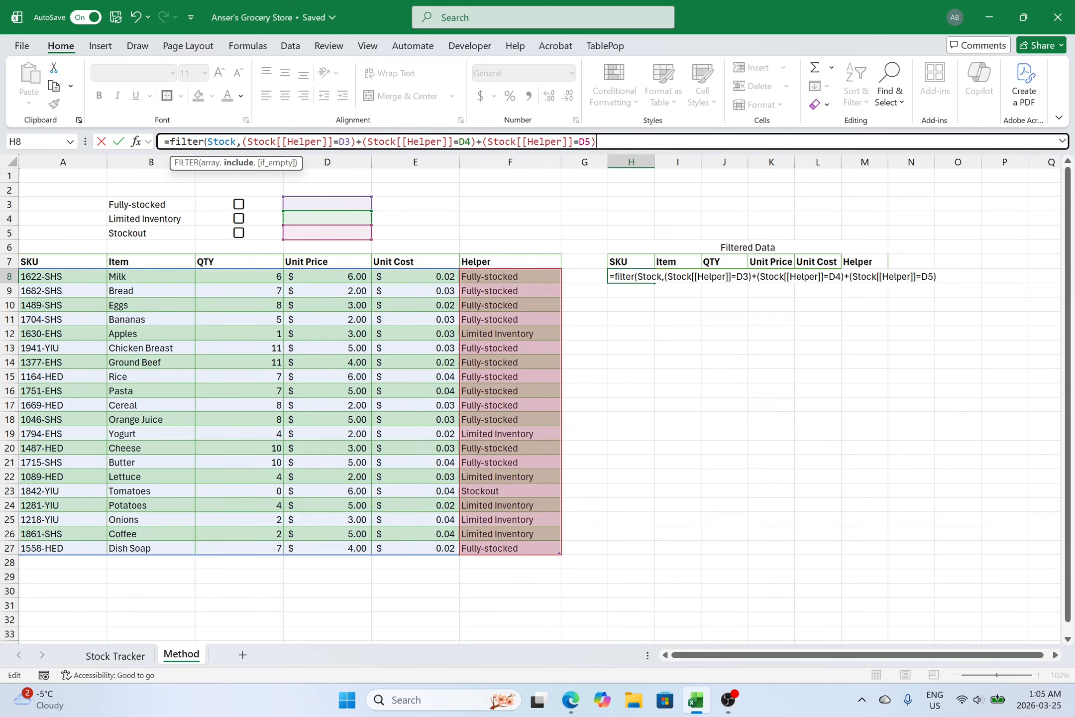
{"action": "type", "text": ","}
{"action": "key", "text": "Return"}
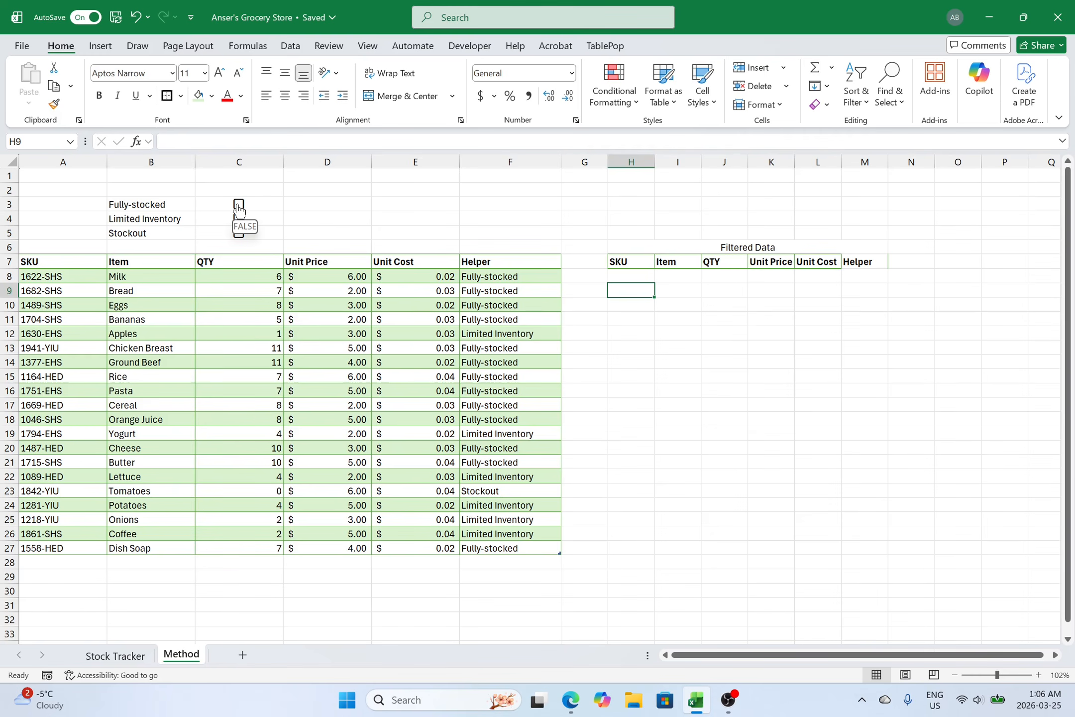
{"action": "left_click", "coordinate": [323, 203]}
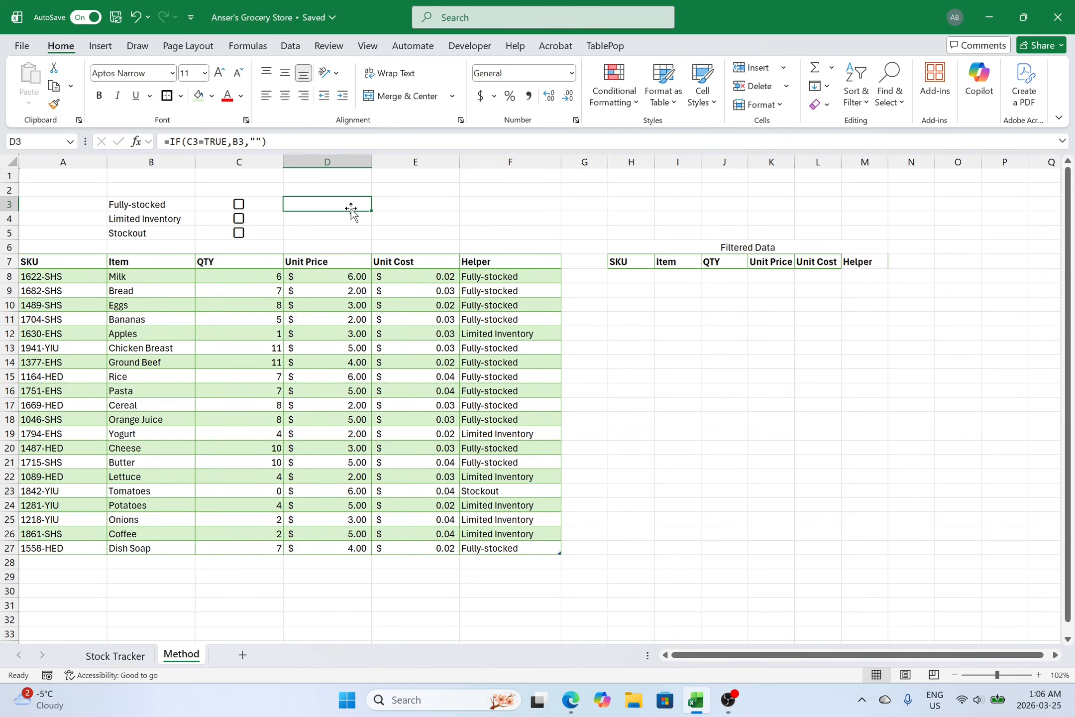
{"action": "left_click_drag", "start_coordinate": [629, 273], "coordinate": [854, 464]}
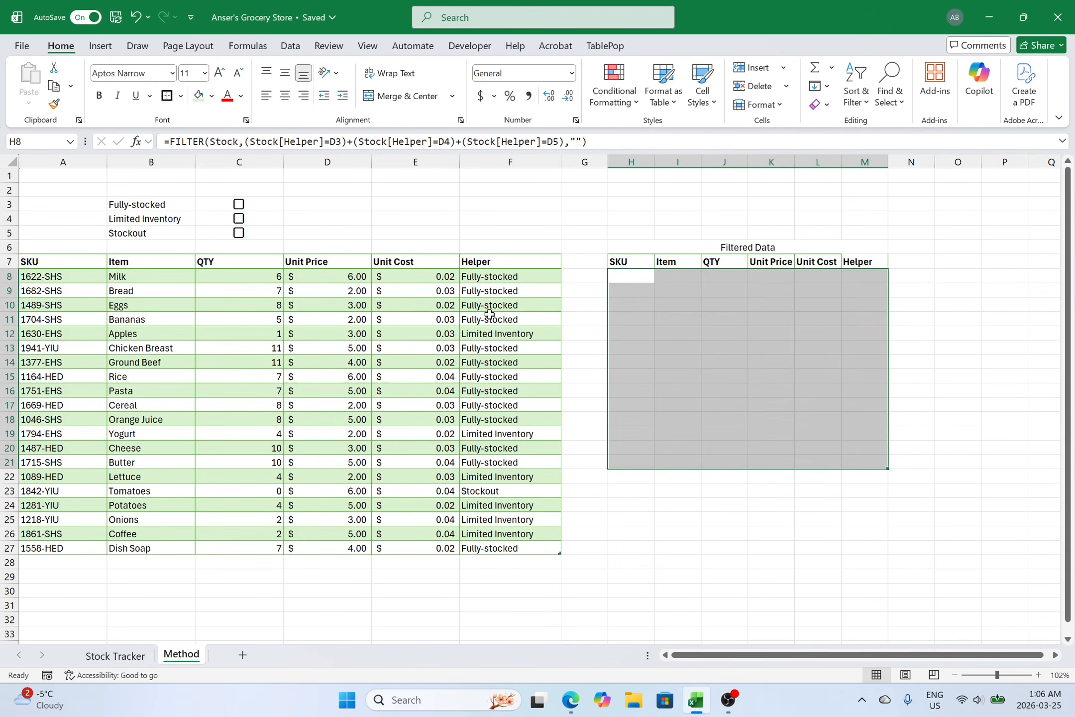
{"action": "left_click", "coordinate": [648, 289]}
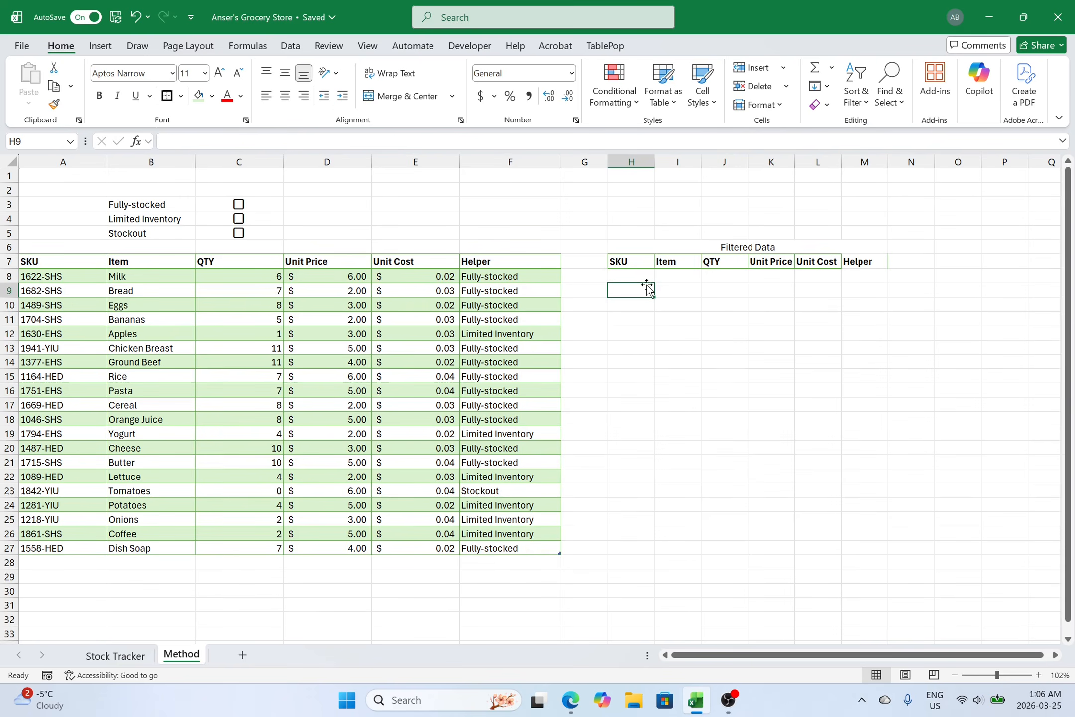
Turn on the Fully-stocked checkbox in C3 and widen column M to fit the Helper values under Filtered Data
{"action": "left_click_drag", "start_coordinate": [640, 276], "coordinate": [796, 341]}
{"action": "left_click", "coordinate": [592, 244]}
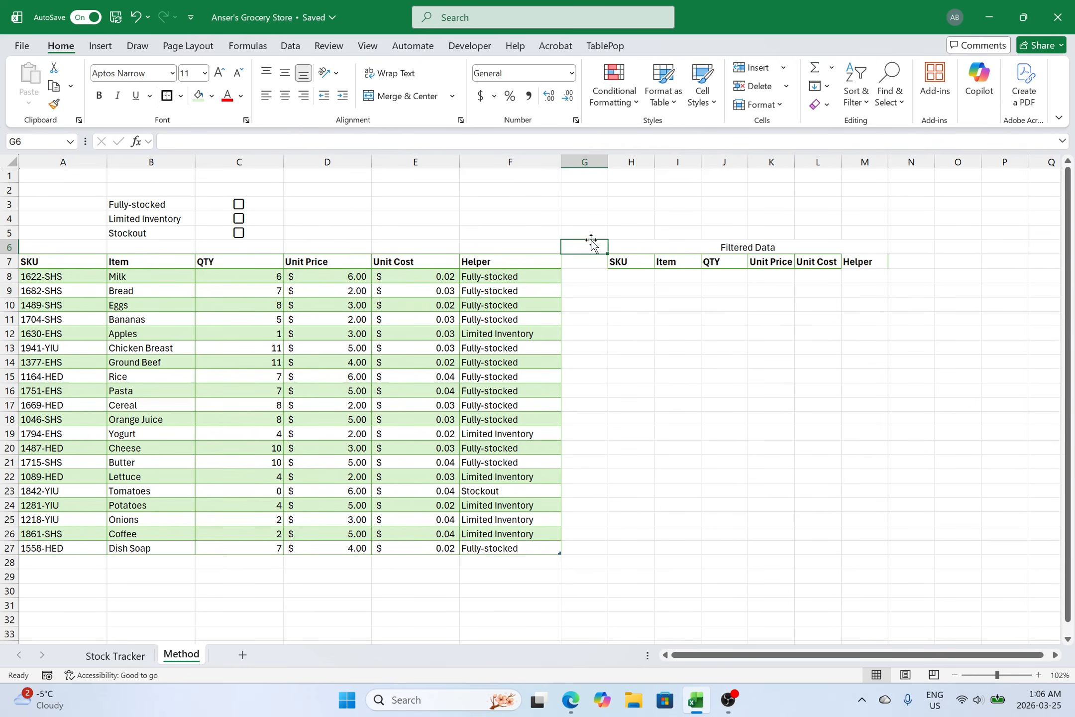
{"action": "left_click", "coordinate": [239, 204]}
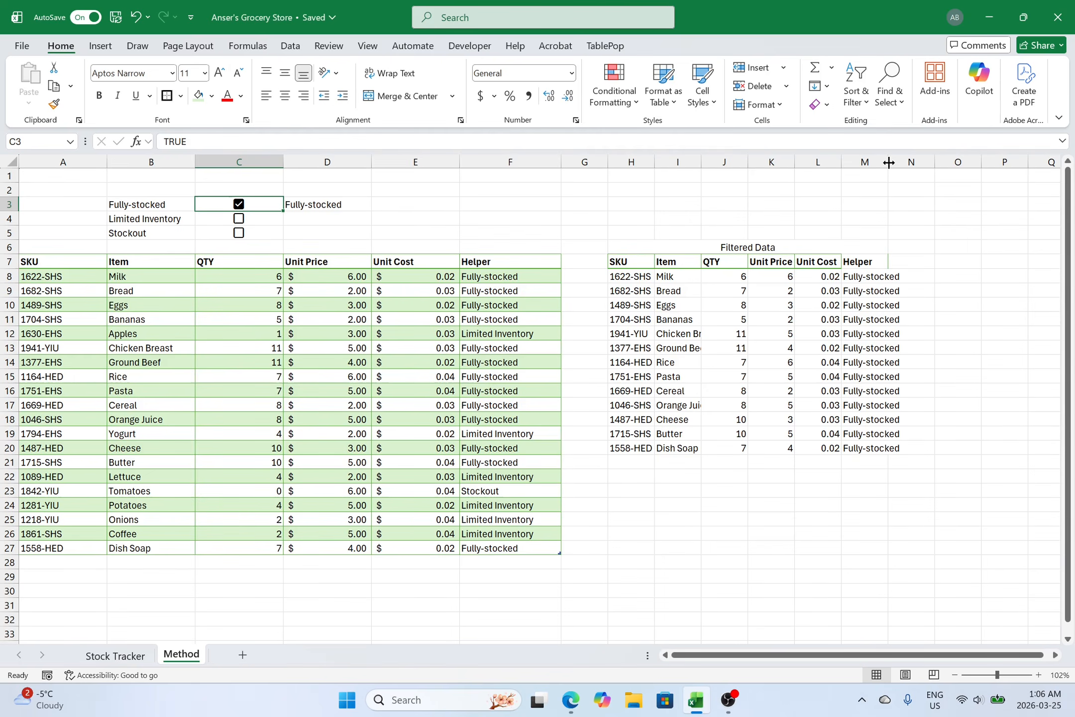
{"action": "left_click_drag", "start_coordinate": [888, 162], "coordinate": [920, 170]}
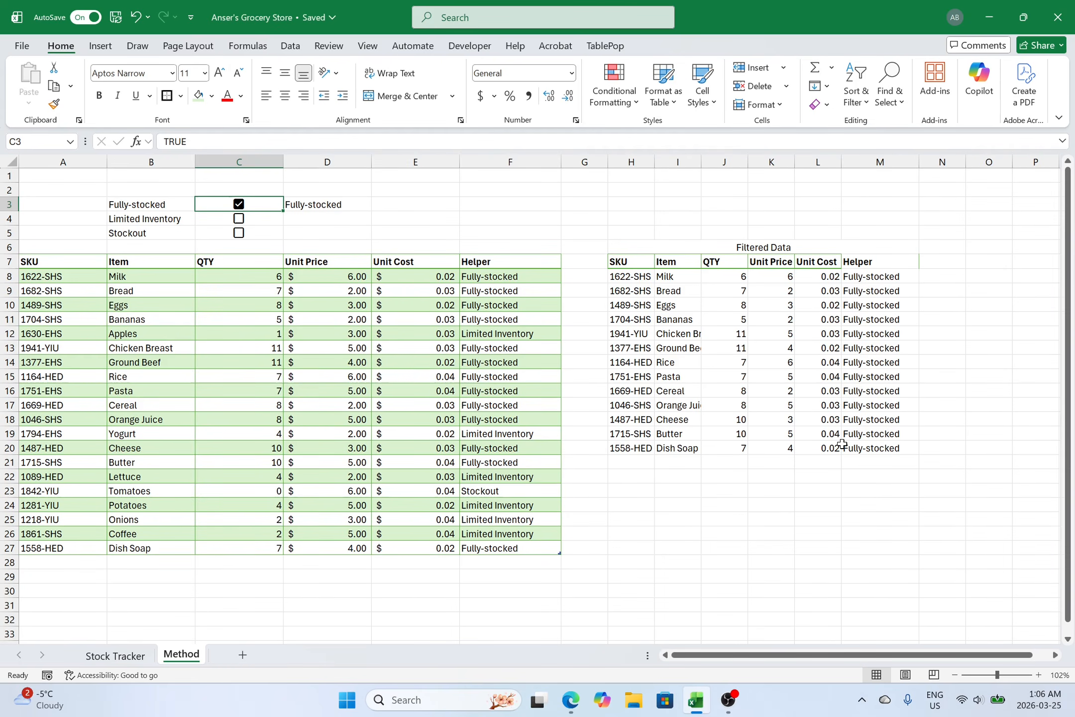
{"action": "left_click", "coordinate": [739, 509]}
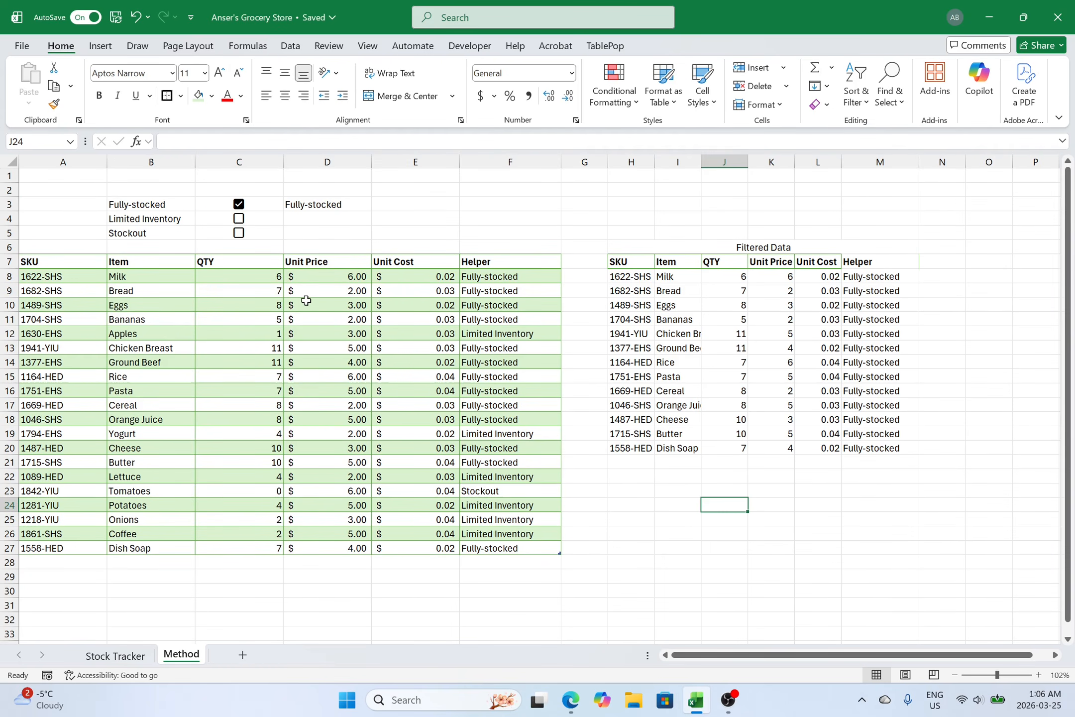
Clear the Fully-stocked checkbox, and test the filter against the Tomatoes row by turning the Stockout checkbox on and off
{"action": "left_click", "coordinate": [239, 205]}
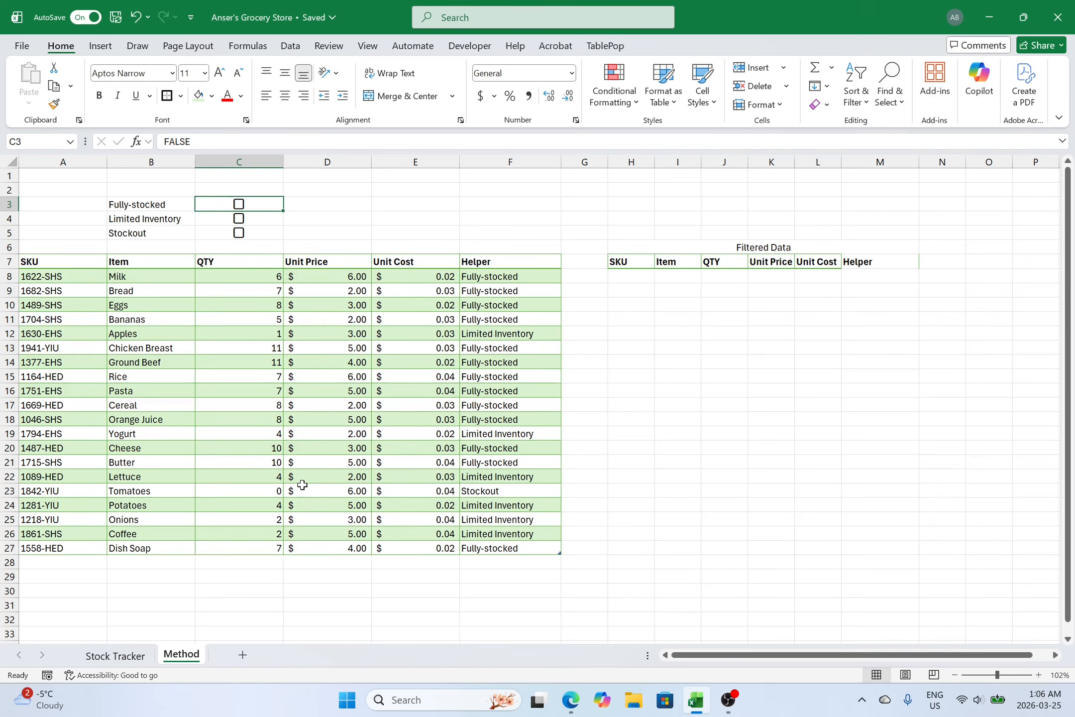
{"action": "left_click", "coordinate": [484, 493]}
{"action": "left_click_drag", "start_coordinate": [485, 493], "coordinate": [45, 493]}
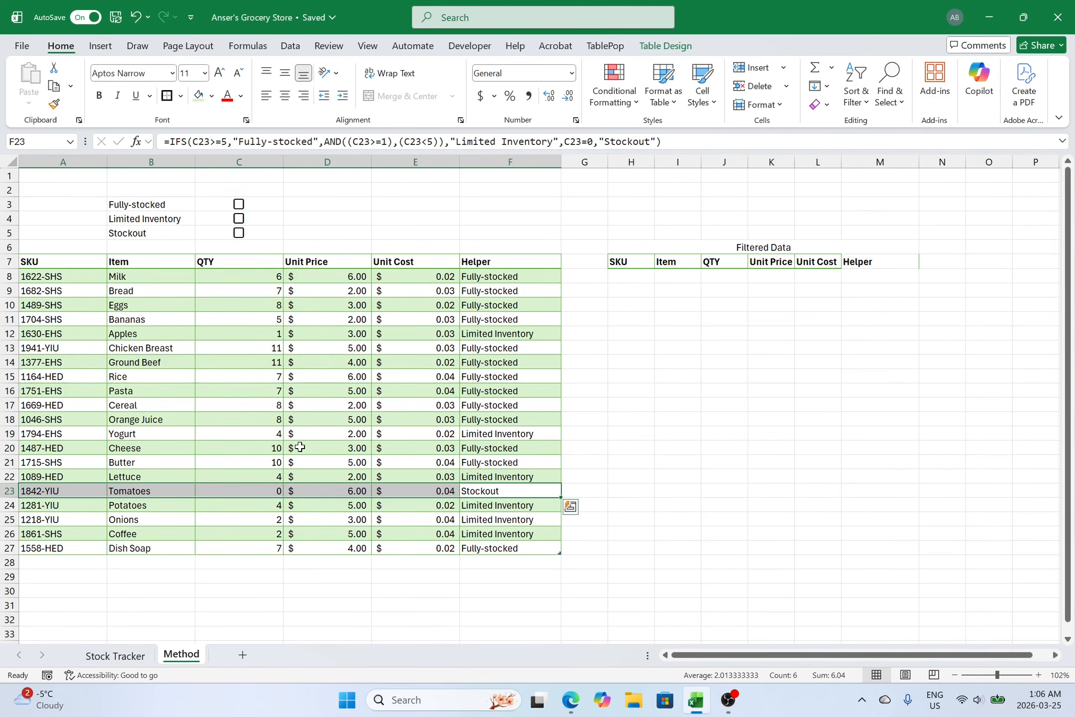
{"action": "left_click", "coordinate": [305, 316]}
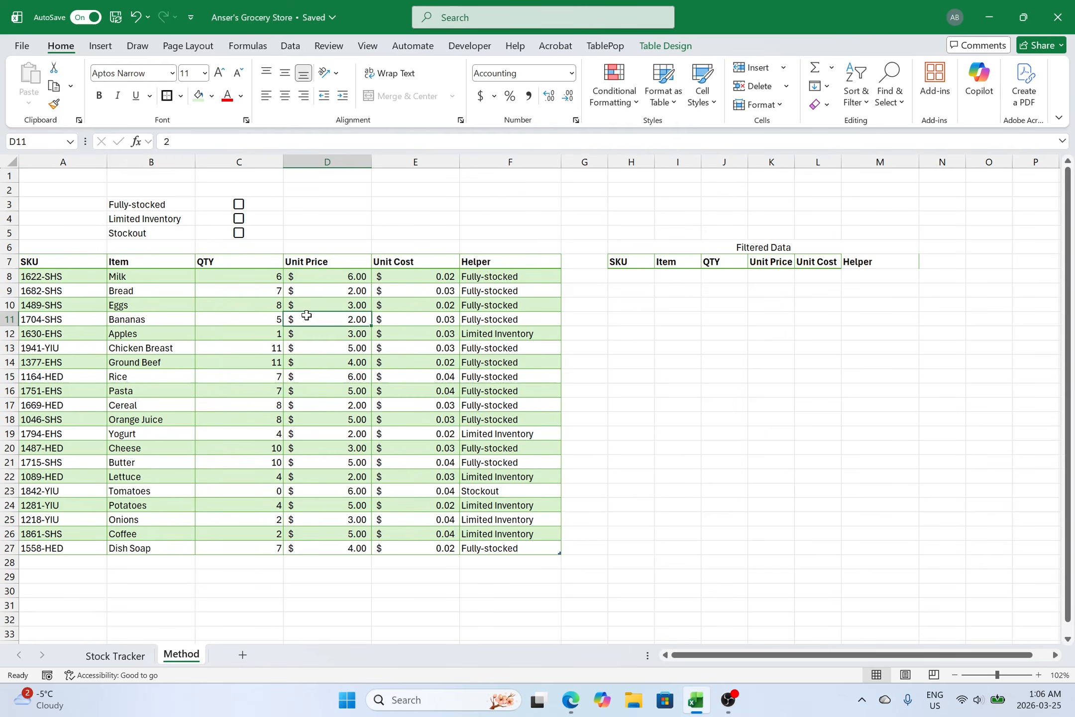
{"action": "left_click", "coordinate": [239, 233]}
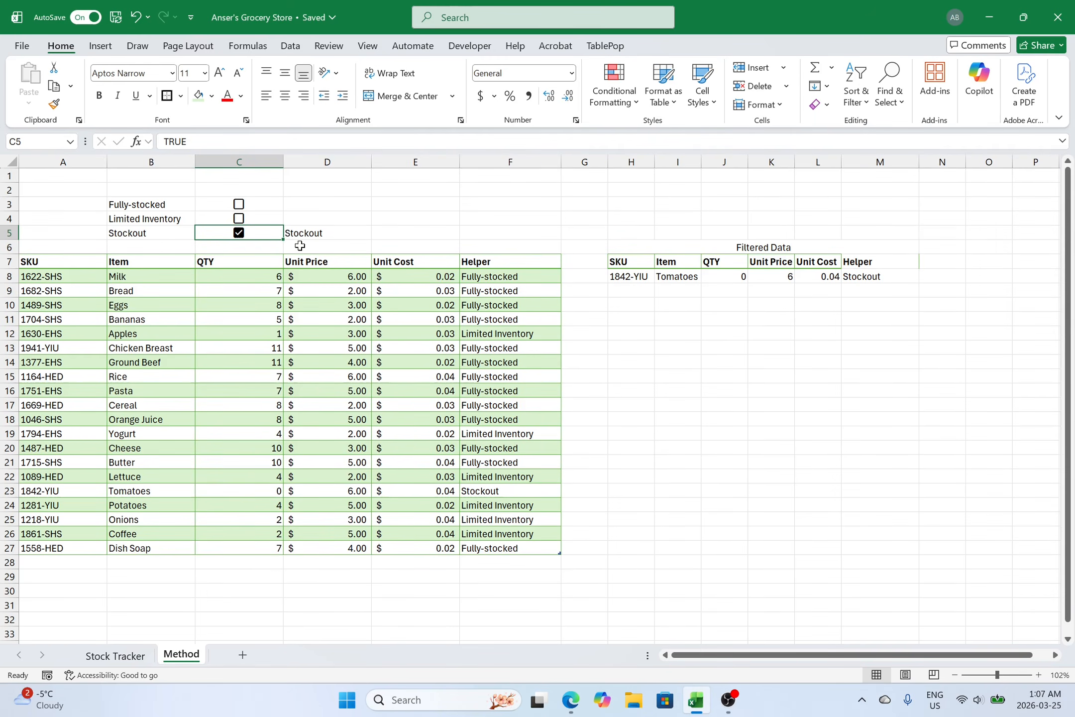
{"action": "left_click", "coordinate": [239, 233]}
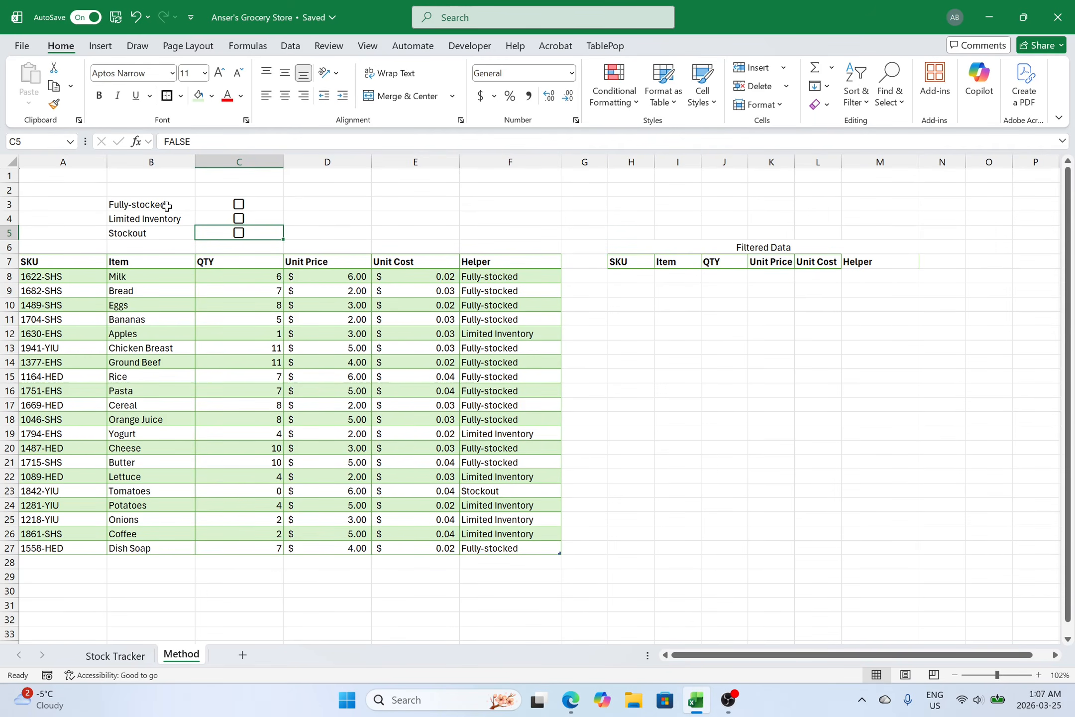
Apply the Note cell style to the checkbox area B3:D5
{"action": "left_click_drag", "start_coordinate": [167, 205], "coordinate": [351, 239]}
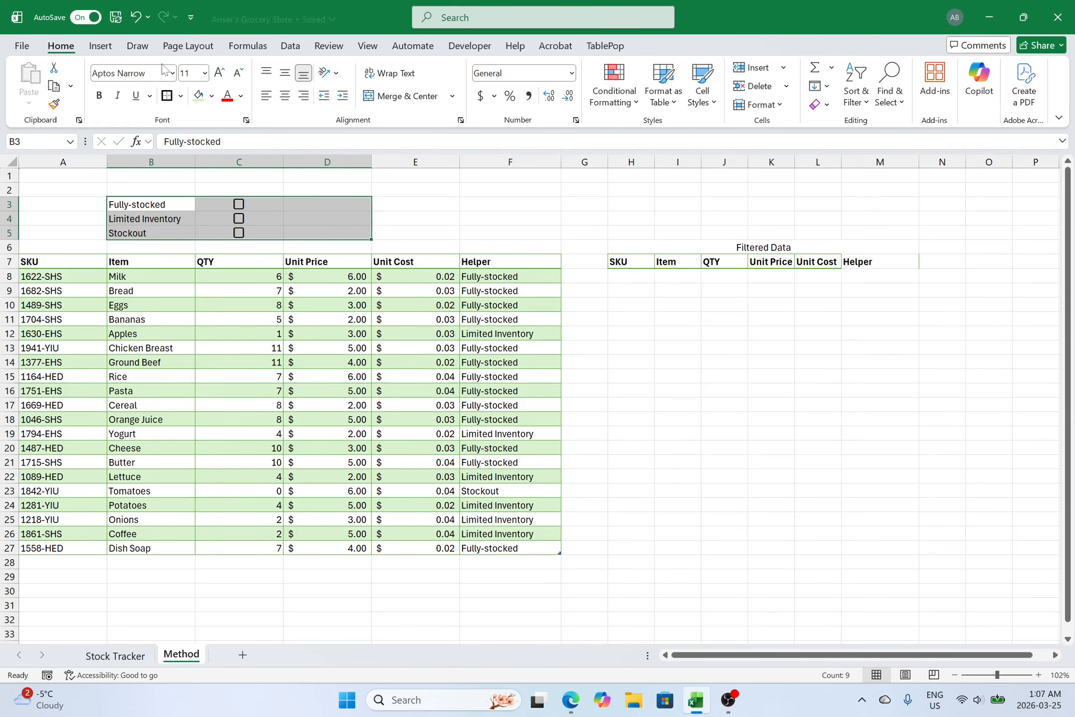
{"action": "left_click", "coordinate": [167, 95]}
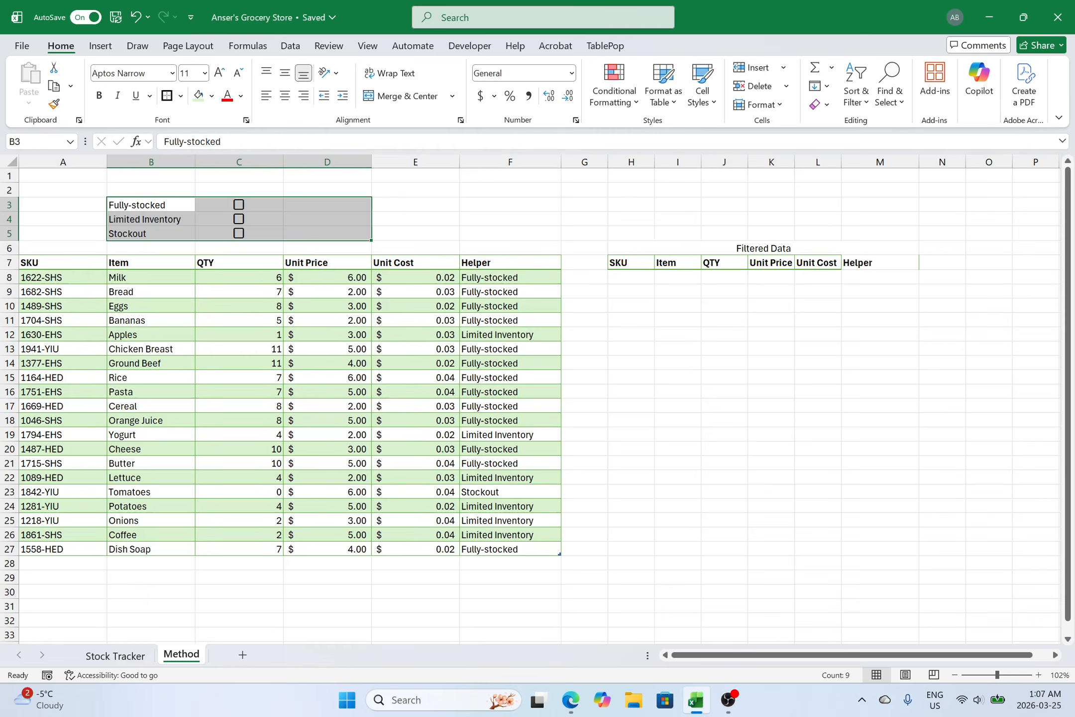
{"action": "left_click", "coordinate": [701, 97]}
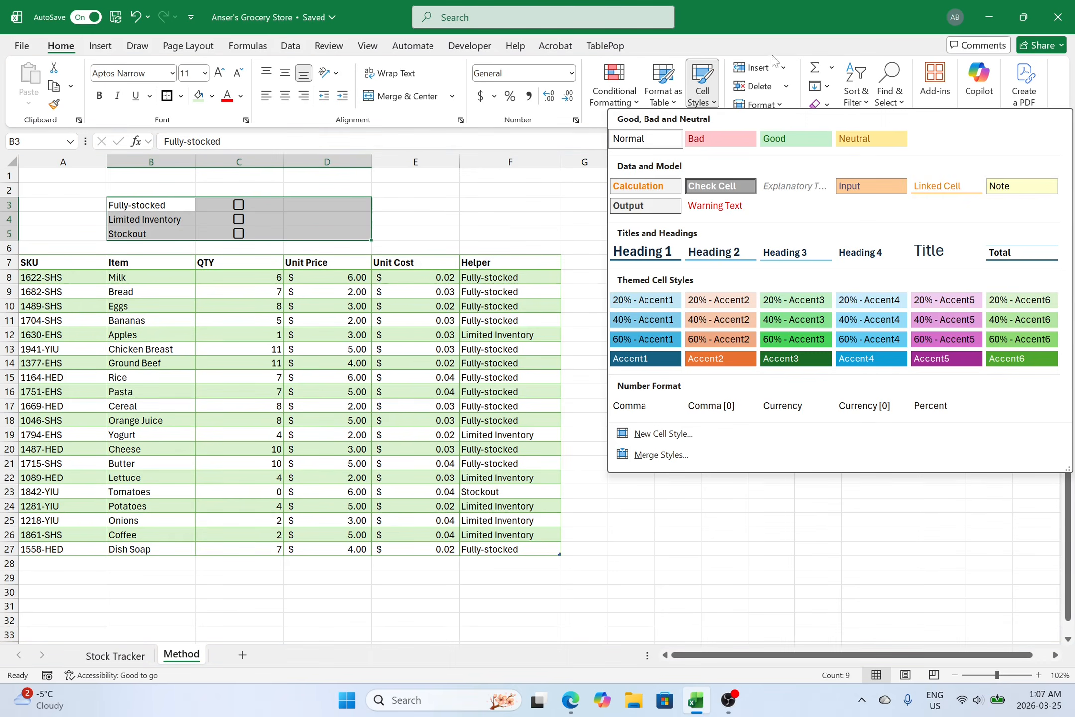
{"action": "left_click", "coordinate": [1016, 185]}
{"action": "left_click", "coordinate": [888, 386]}
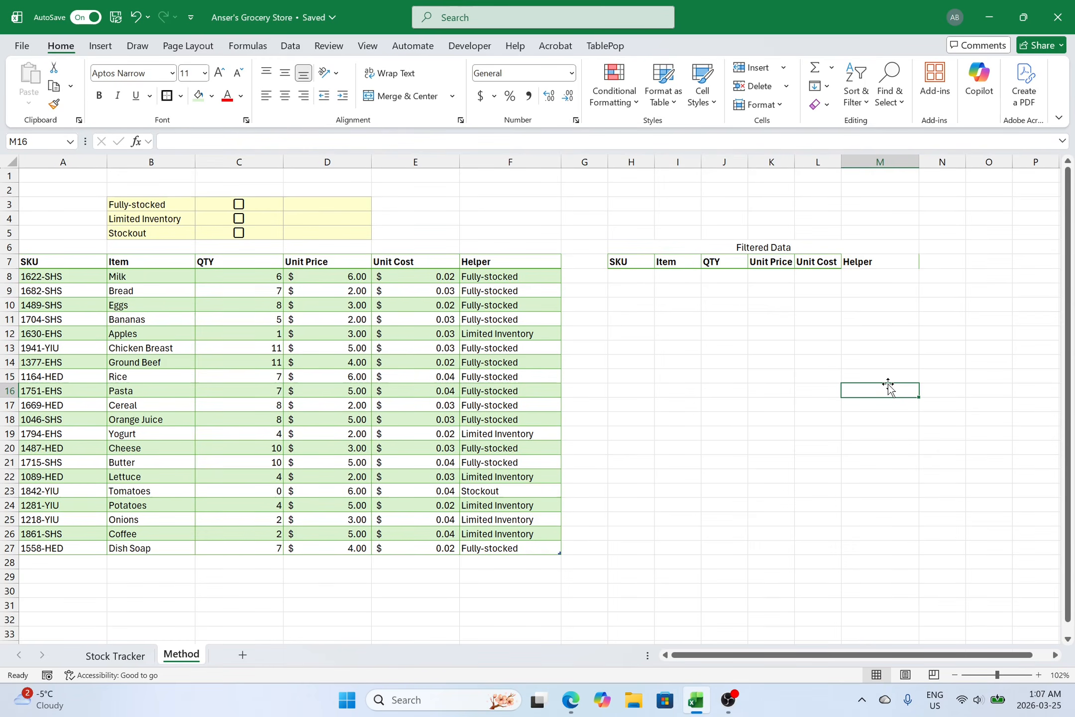
Make the merged Filtered Data heading in H6 bold
{"action": "left_click", "coordinate": [692, 251]}
{"action": "key", "text": "ctrl+b"}
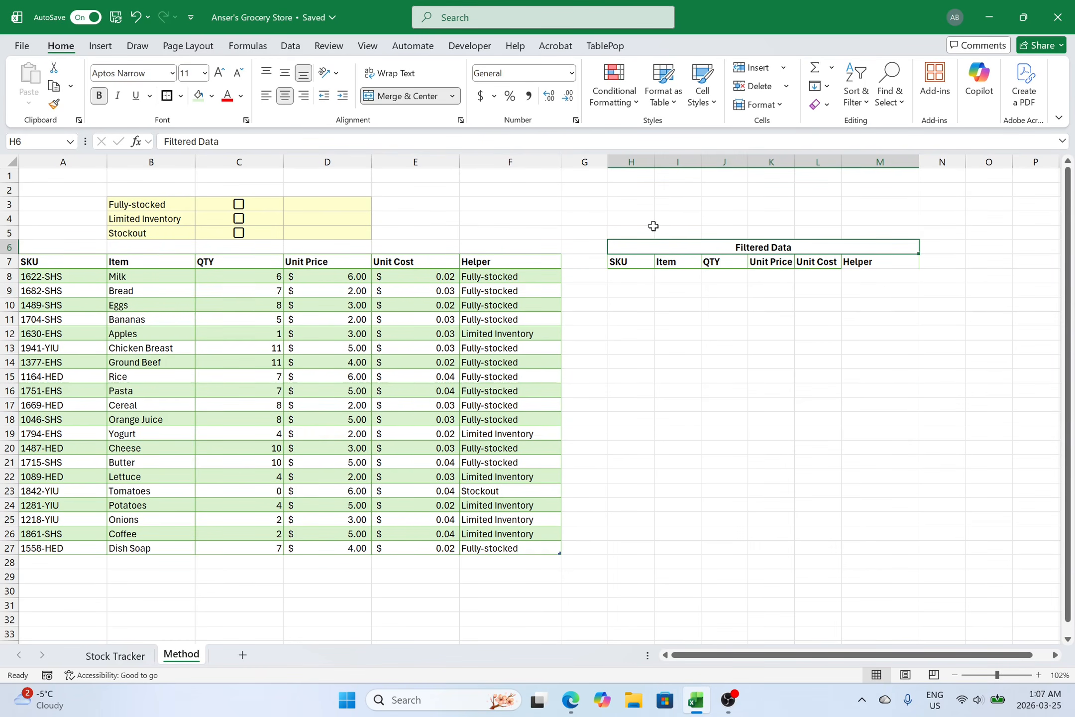
{"action": "left_click", "coordinate": [598, 192]}
Test the filter by turning on the Fully-stocked, Limited Inventory and Stockout checkboxes, and clear all three in reverse order
{"action": "left_click", "coordinate": [239, 204]}
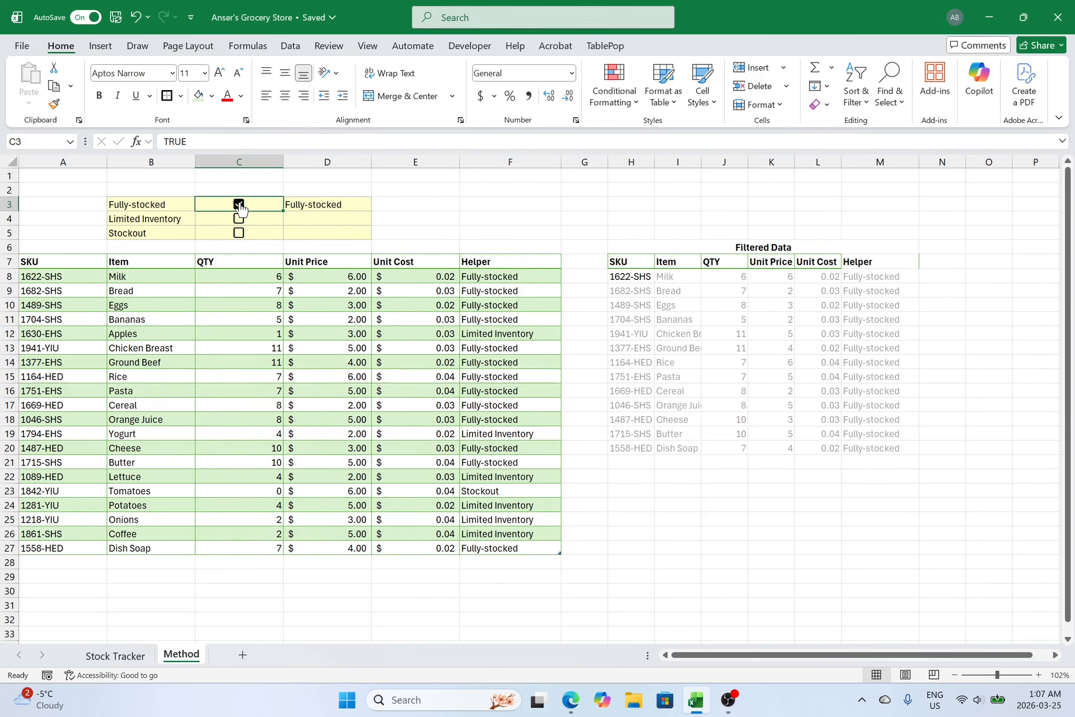
{"action": "left_click", "coordinate": [239, 219]}
{"action": "left_click", "coordinate": [239, 233]}
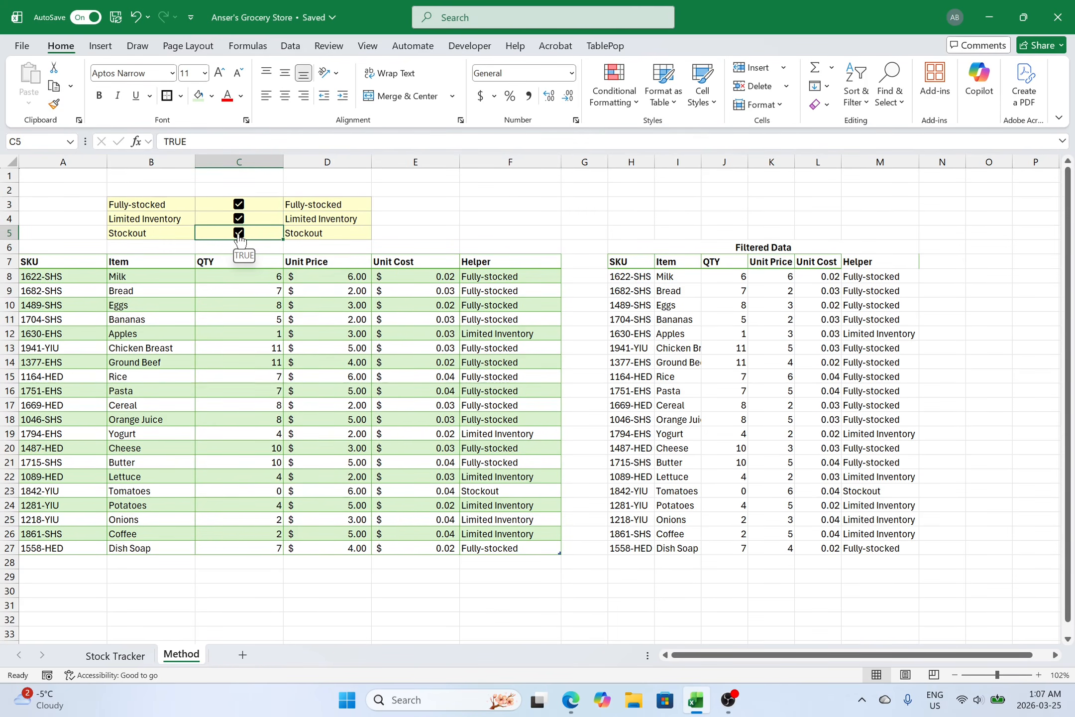
{"action": "left_click", "coordinate": [239, 233]}
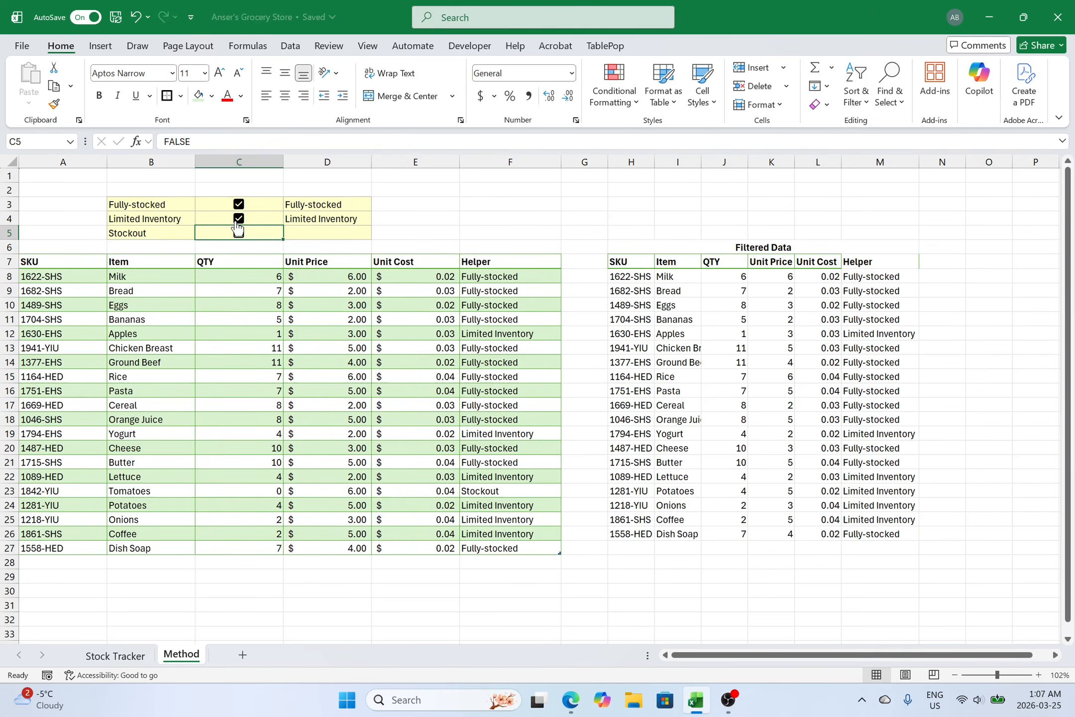
{"action": "left_click", "coordinate": [238, 220]}
{"action": "left_click", "coordinate": [239, 205]}
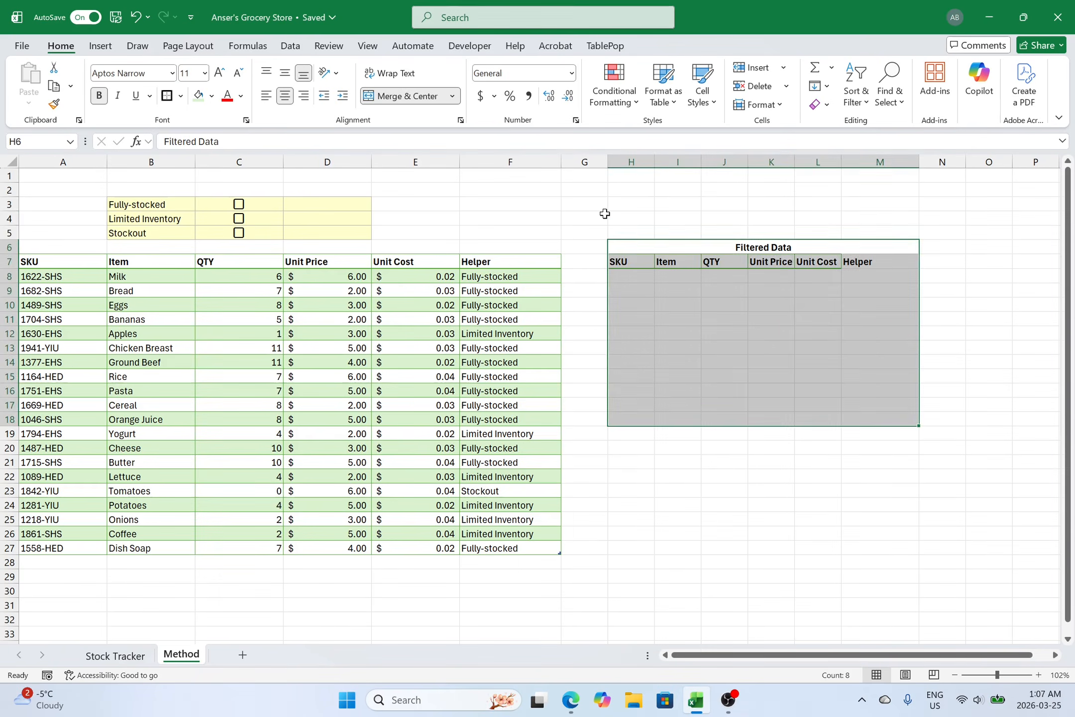
Turn on the Fully-stocked and Limited Inventory checkboxes in C3 and C4, and toggle the Stockout checkbox in C5
{"action": "left_click", "coordinate": [605, 214]}
{"action": "left_click", "coordinate": [239, 205]}
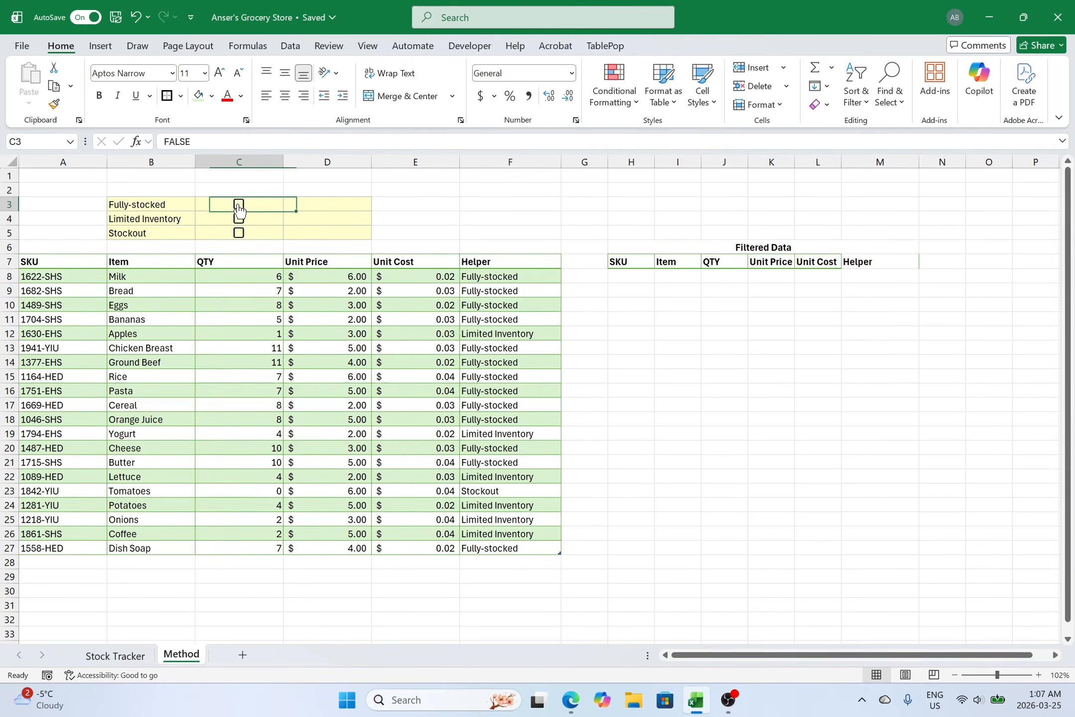
{"action": "left_click", "coordinate": [239, 219]}
{"action": "left_click", "coordinate": [239, 233]}
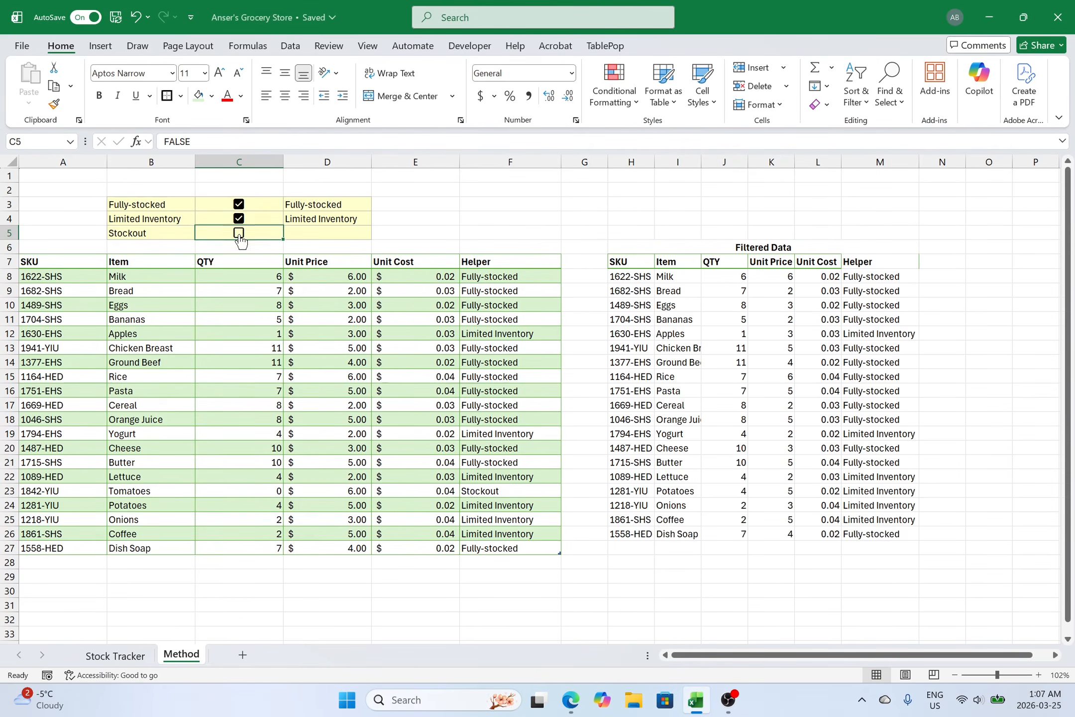